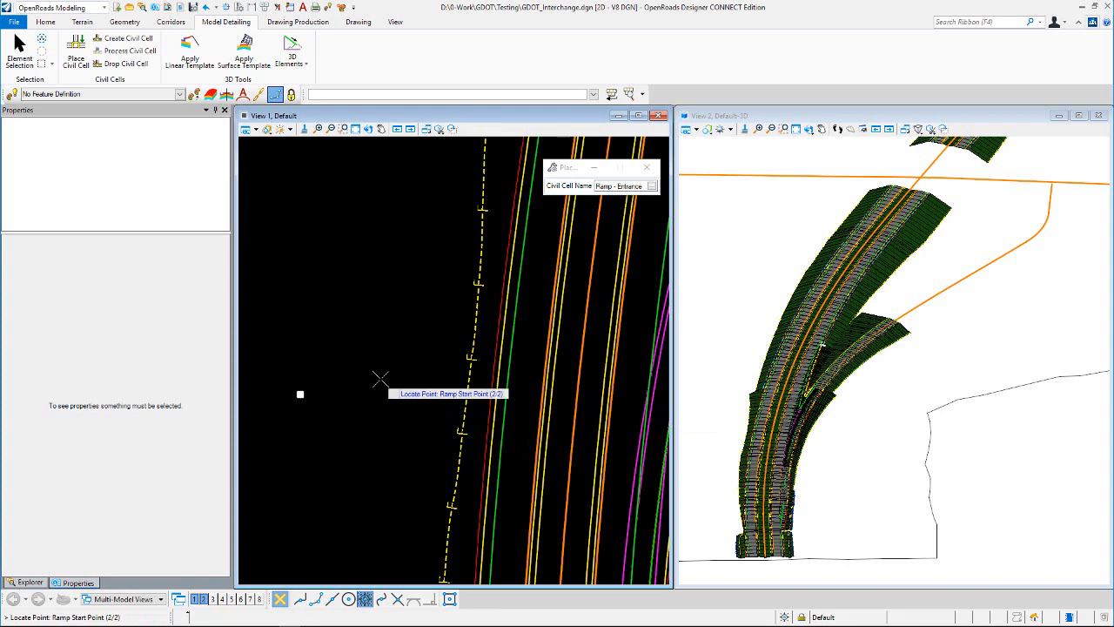
Step: Place the Ramp - Entrance civil cell with its start point beside the mainline's left edge, reverse its direction, and accept the placement
{"action": "scroll", "coordinate": [453, 383], "scroll_direction": "down", "scroll_amount": 3}
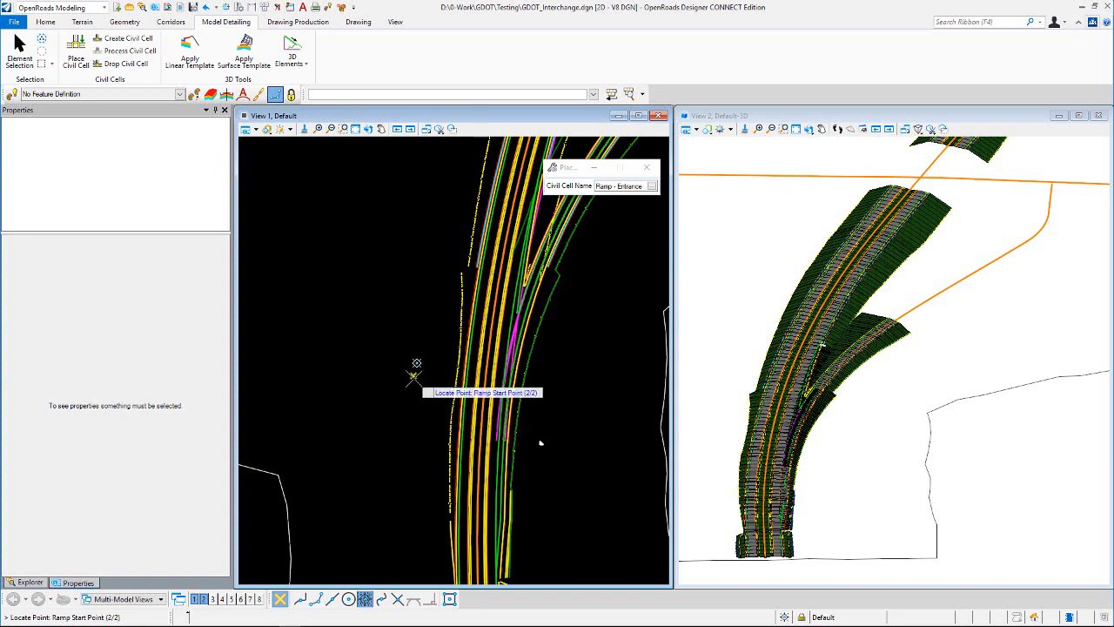
{"action": "left_click", "coordinate": [413, 375]}
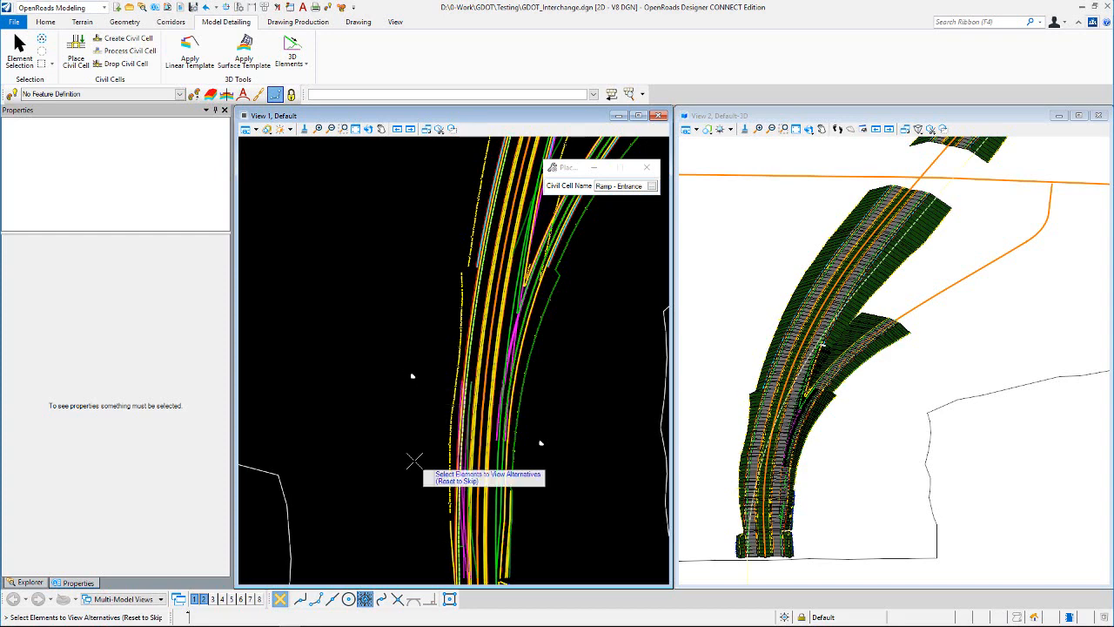
{"action": "scroll", "coordinate": [469, 350], "scroll_direction": "down", "scroll_amount": 2}
{"action": "scroll", "coordinate": [470, 348], "scroll_direction": "up", "scroll_amount": 3}
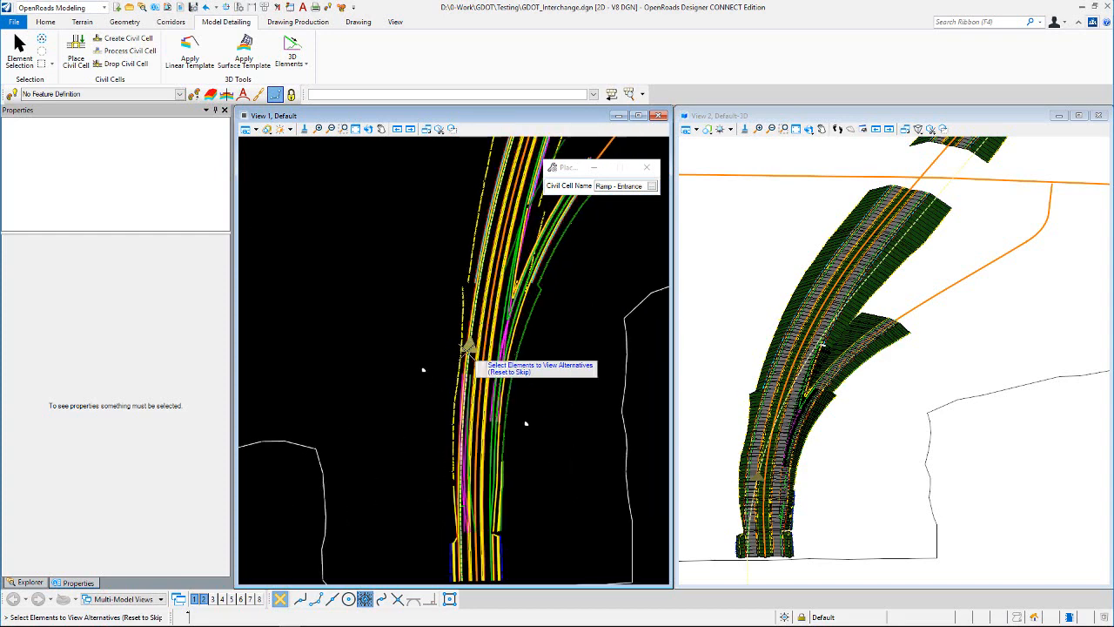
{"action": "scroll", "coordinate": [469, 346], "scroll_direction": "up", "scroll_amount": 1}
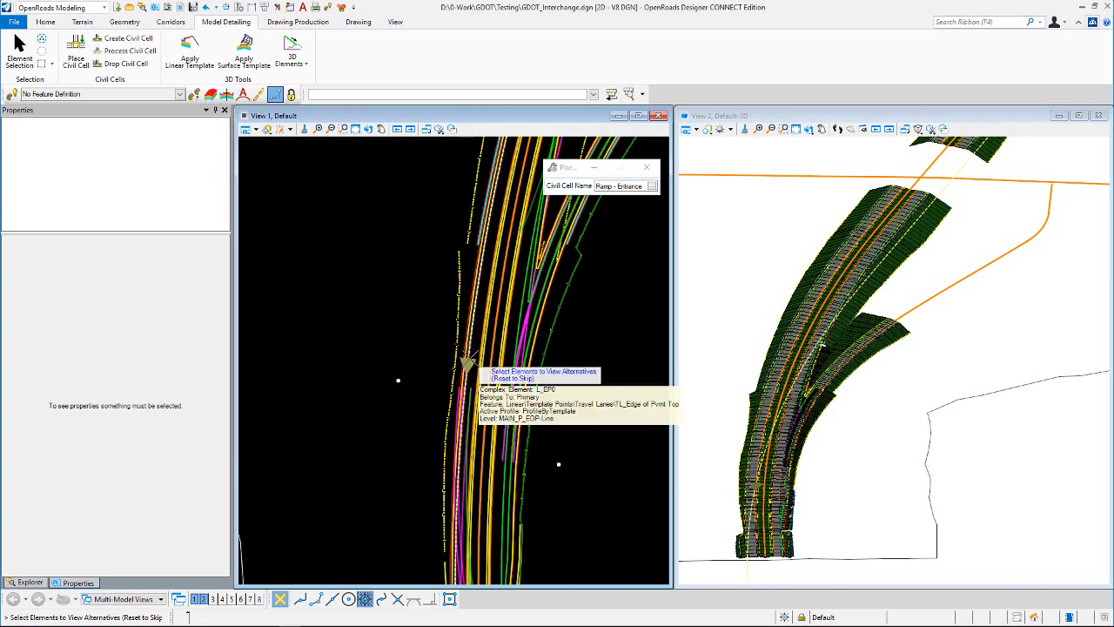
{"action": "scroll", "coordinate": [468, 359], "scroll_direction": "up", "scroll_amount": 1}
{"action": "scroll", "coordinate": [468, 362], "scroll_direction": "down", "scroll_amount": 2}
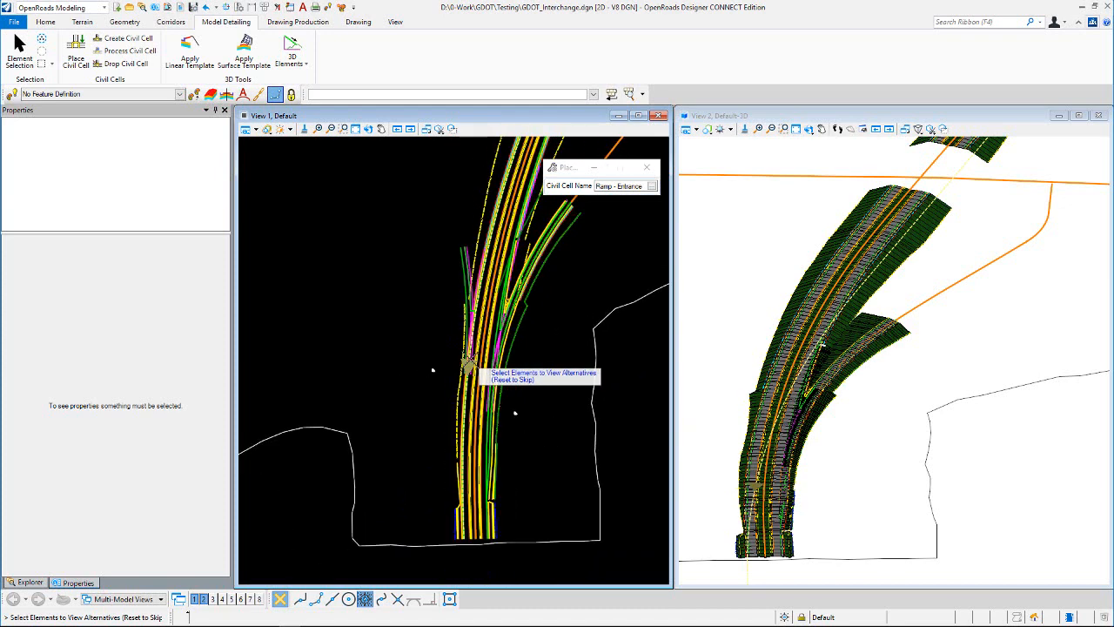
{"action": "scroll", "coordinate": [459, 306], "scroll_direction": "up", "scroll_amount": 1}
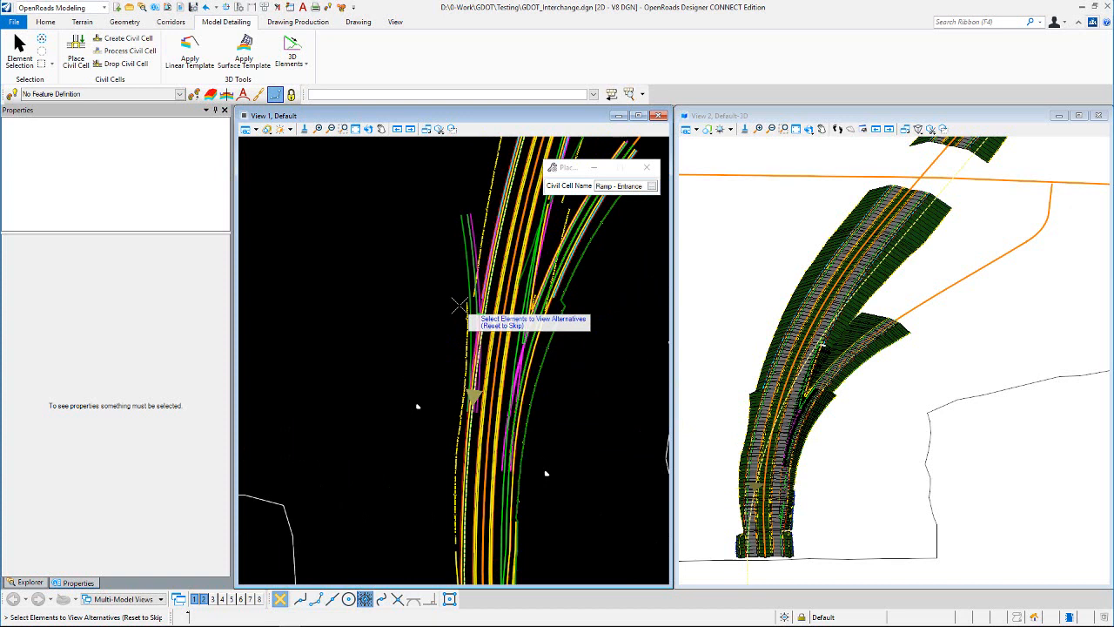
{"action": "right_click", "coordinate": [407, 310]}
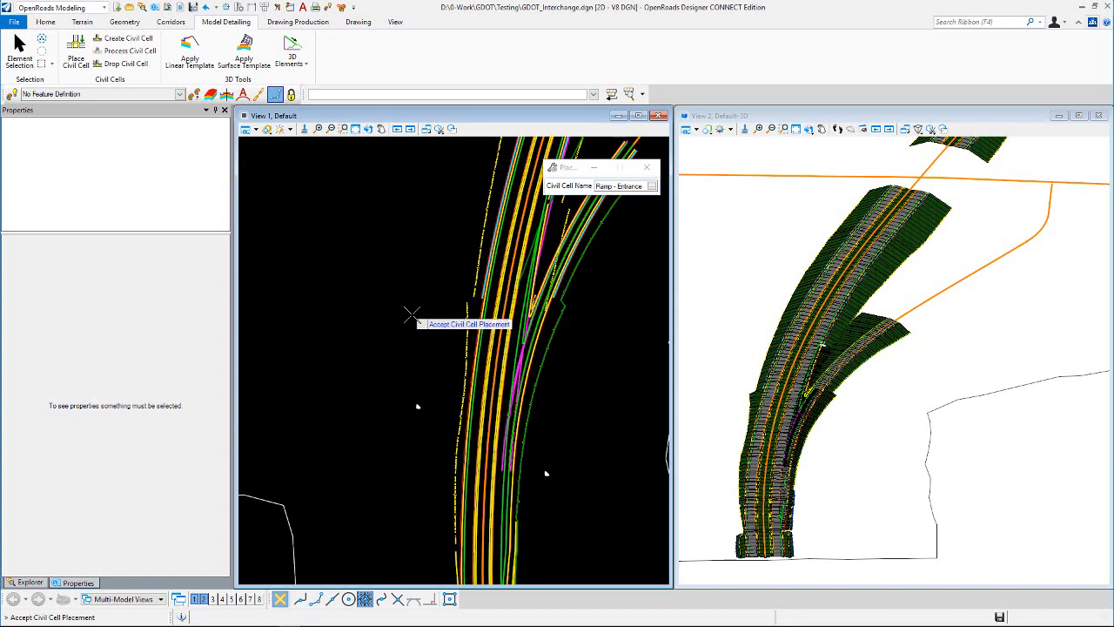
{"action": "left_click", "coordinate": [411, 314]}
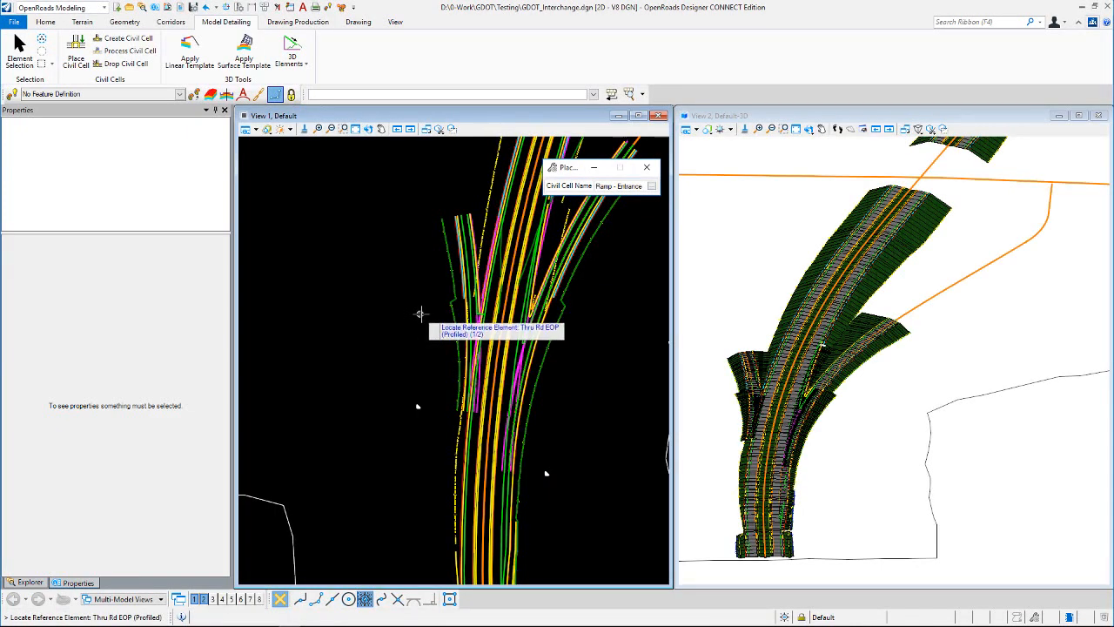
Step: End civil cell placement and rotate the plan view dynamically until the mainline runs roughly horizontally
{"action": "scroll", "coordinate": [470, 327], "scroll_direction": "down", "scroll_amount": 2}
{"action": "scroll", "coordinate": [511, 280], "scroll_direction": "up", "scroll_amount": 2}
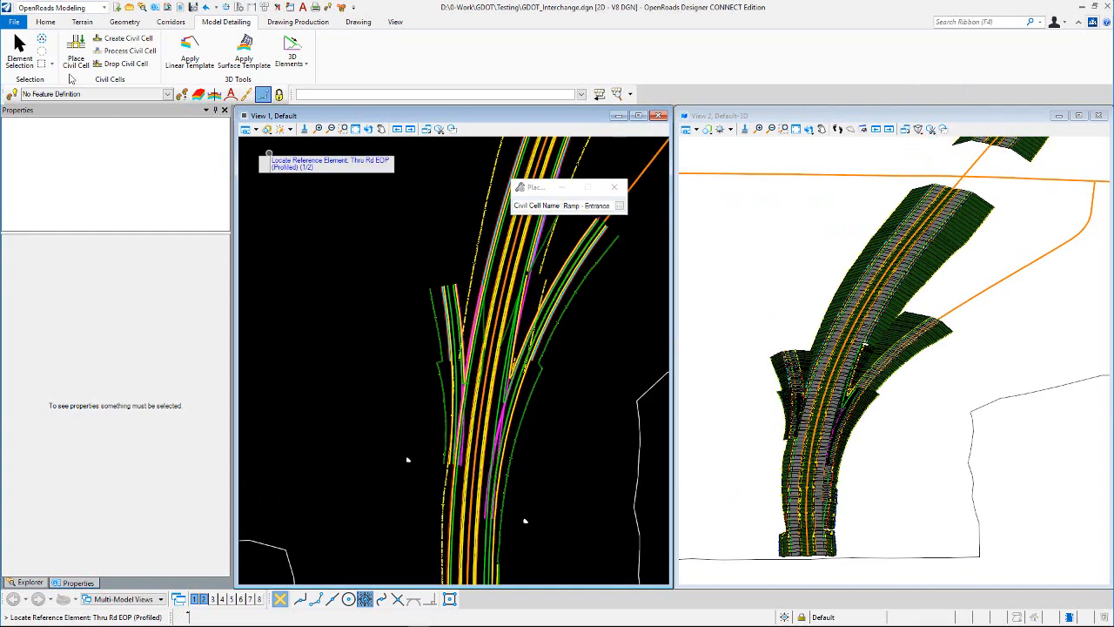
{"action": "left_click", "coordinate": [19, 45]}
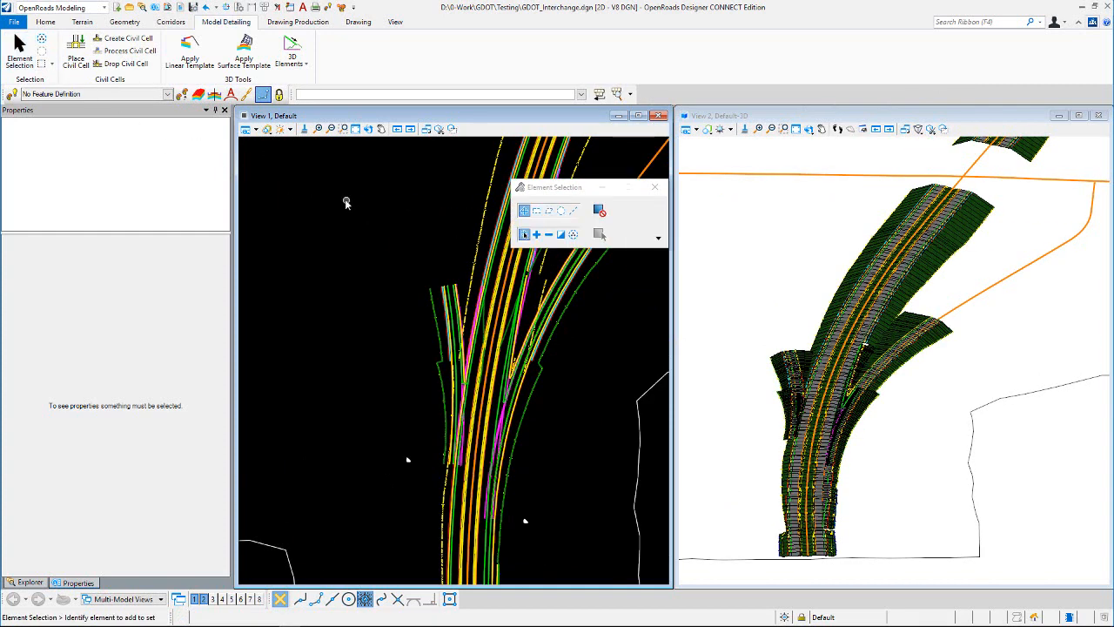
{"action": "scroll", "coordinate": [483, 361], "scroll_direction": "up", "scroll_amount": 3}
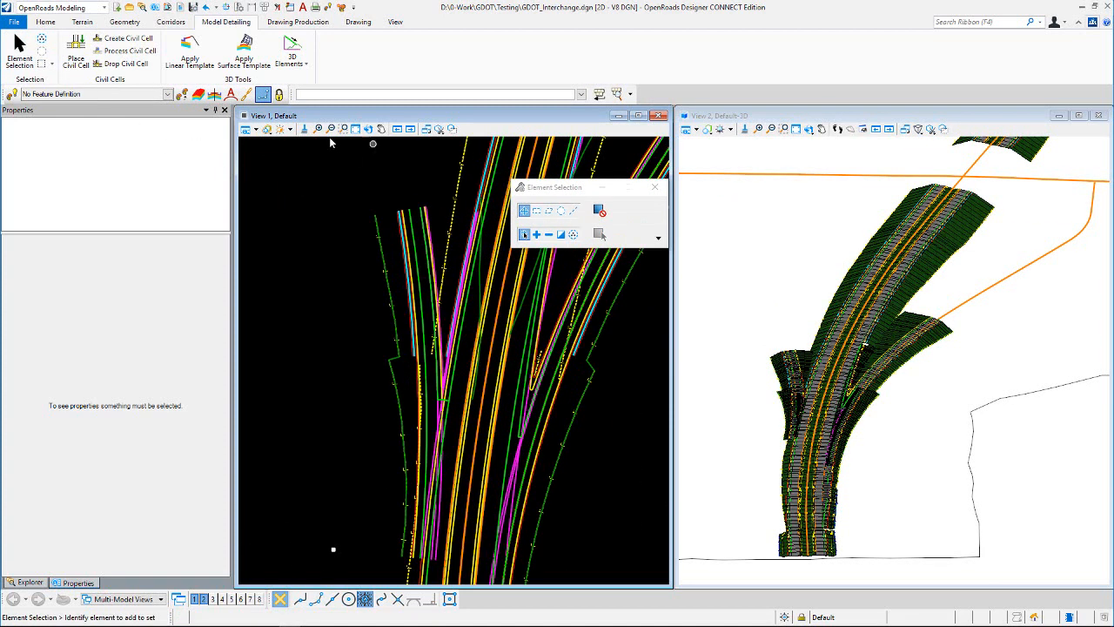
{"action": "left_click", "coordinate": [367, 129]}
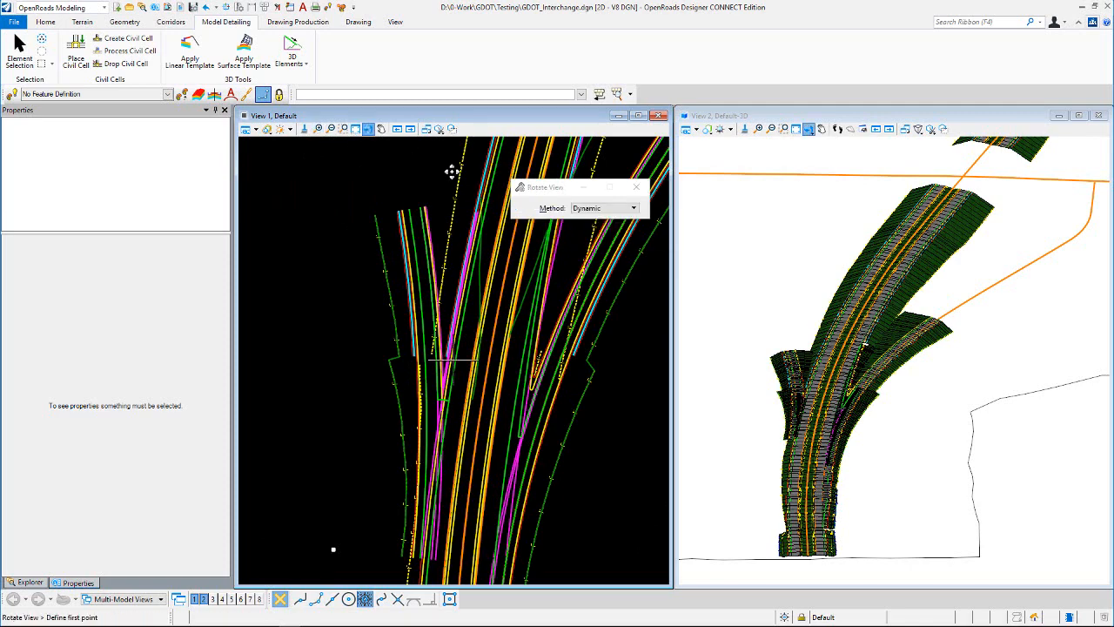
{"action": "left_click", "coordinate": [374, 396]}
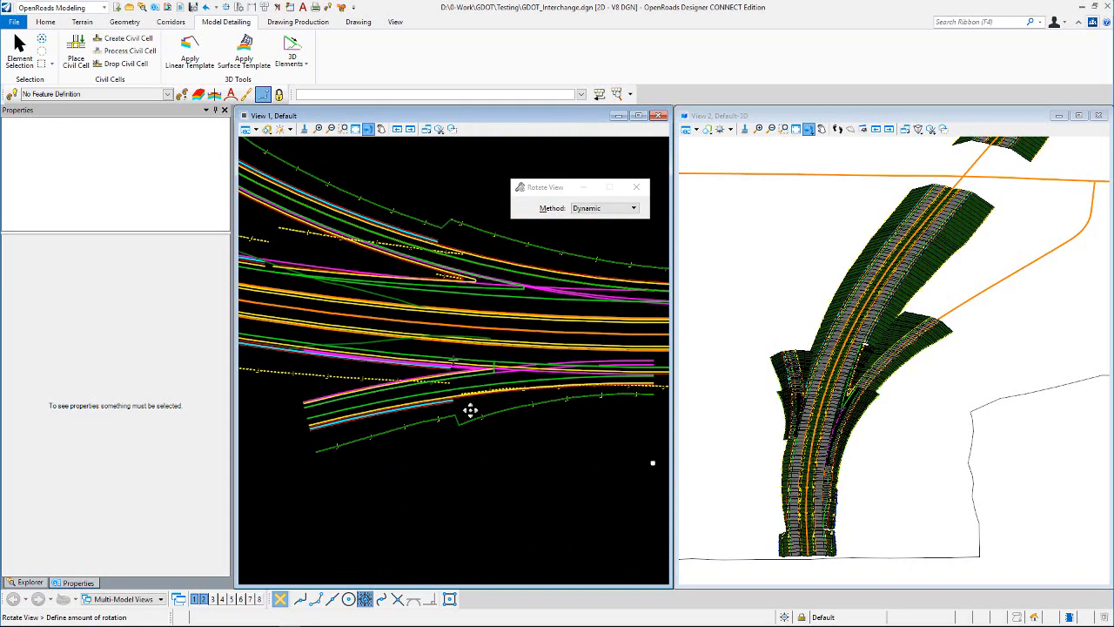
{"action": "left_click", "coordinate": [476, 197]}
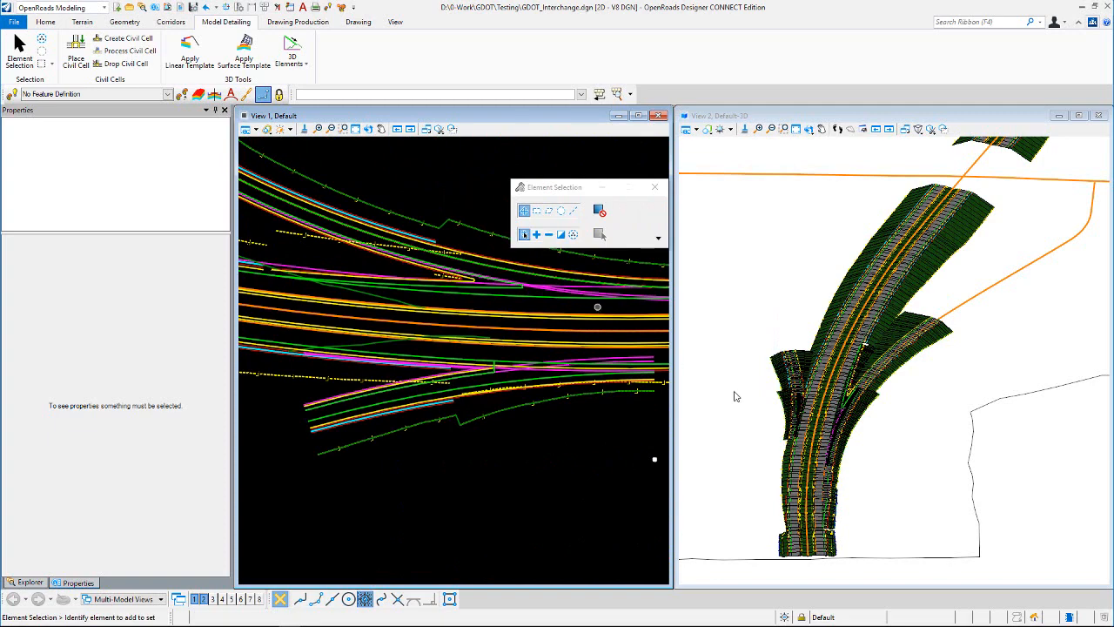
Step: Inspect the new ramp's tie-in to the mainline and turn on the display of constructions in the plan view
{"action": "scroll", "coordinate": [761, 414], "scroll_direction": "up", "scroll_amount": 5}
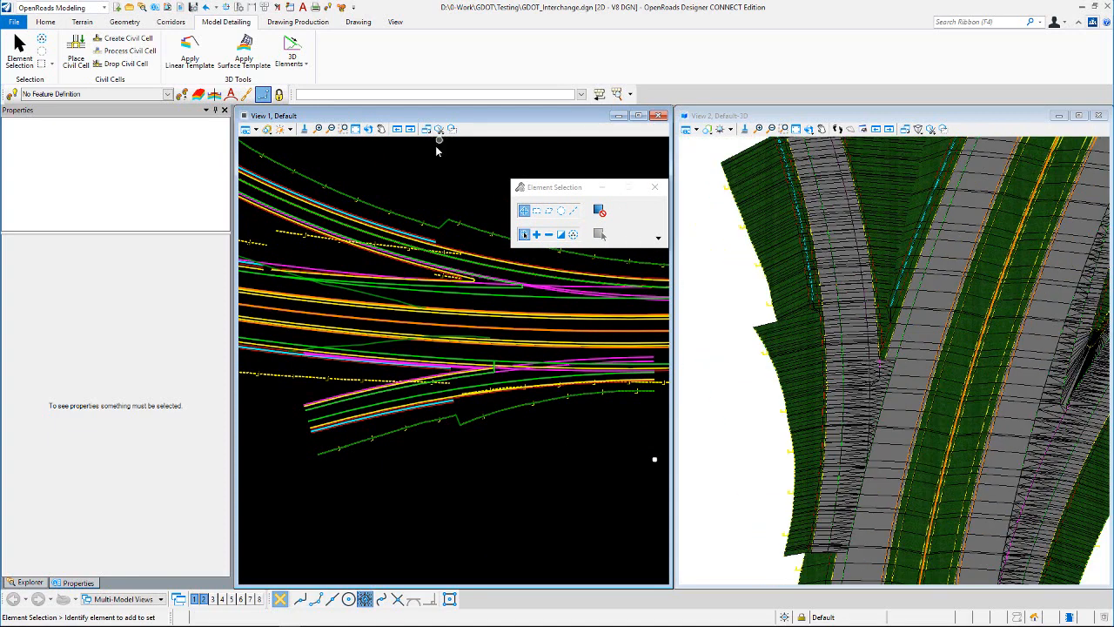
{"action": "scroll", "coordinate": [352, 383], "scroll_direction": "down", "scroll_amount": 2}
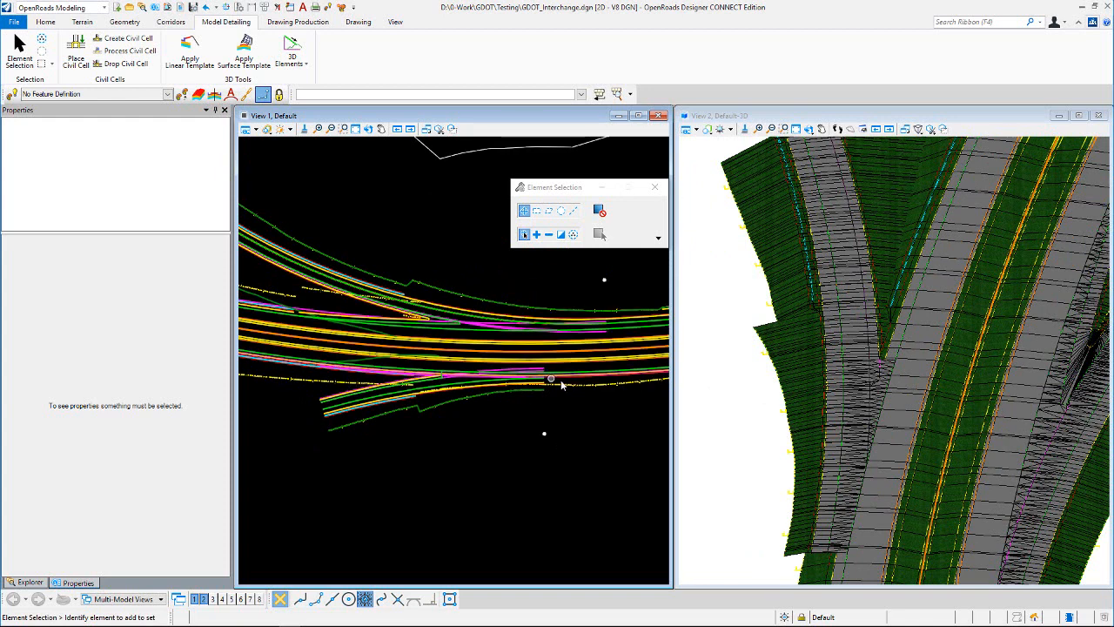
{"action": "scroll", "coordinate": [459, 378], "scroll_direction": "down", "scroll_amount": 1}
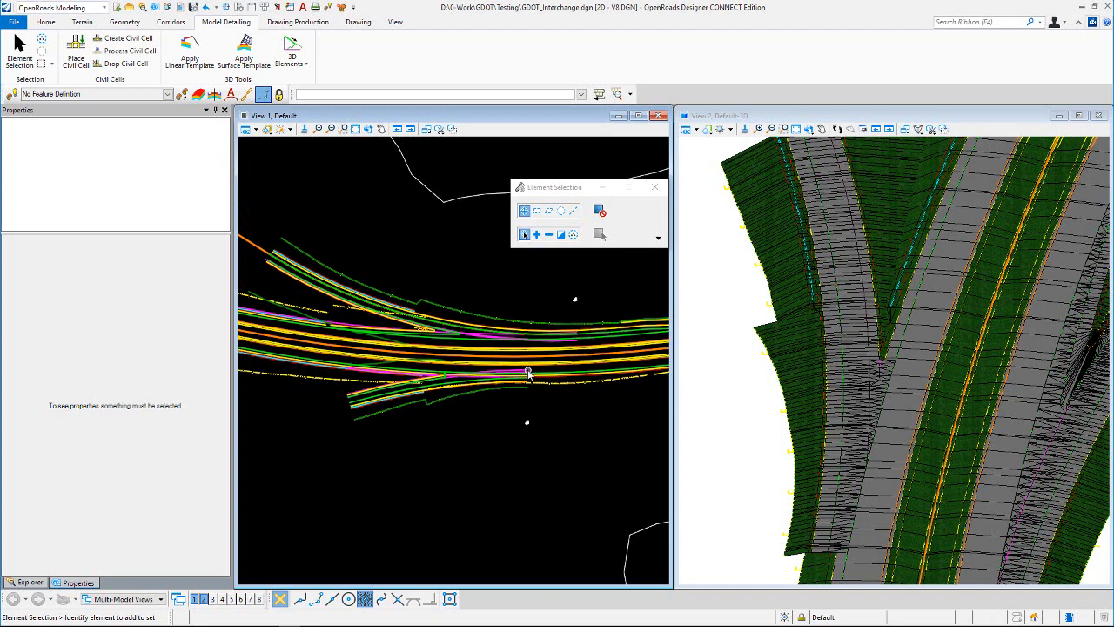
{"action": "scroll", "coordinate": [459, 392], "scroll_direction": "up", "scroll_amount": 3}
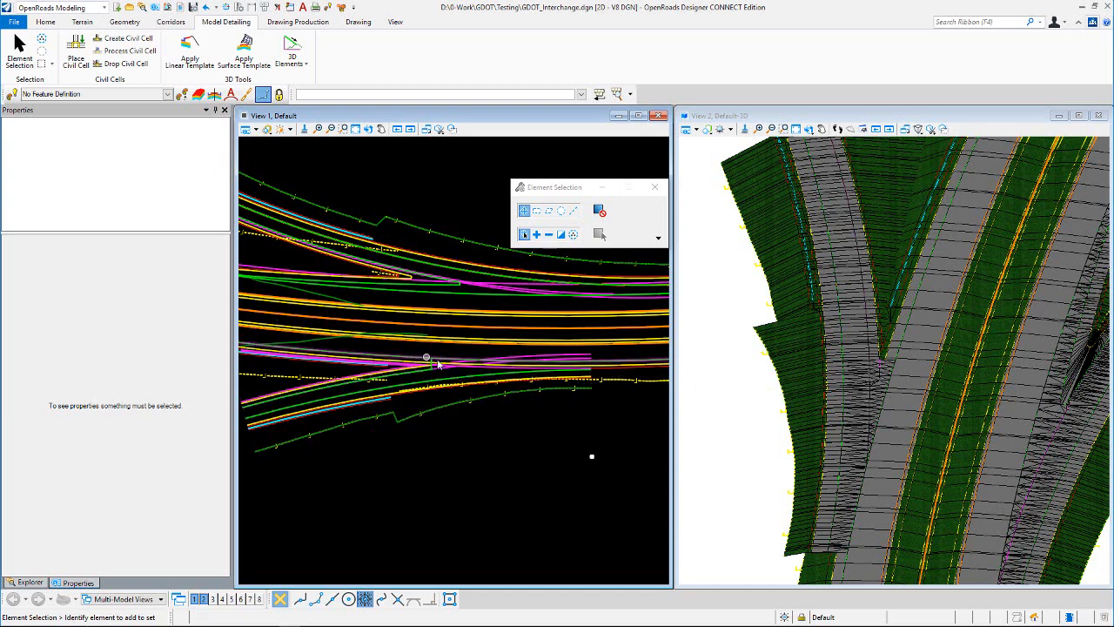
{"action": "scroll", "coordinate": [427, 357], "scroll_direction": "up", "scroll_amount": 4}
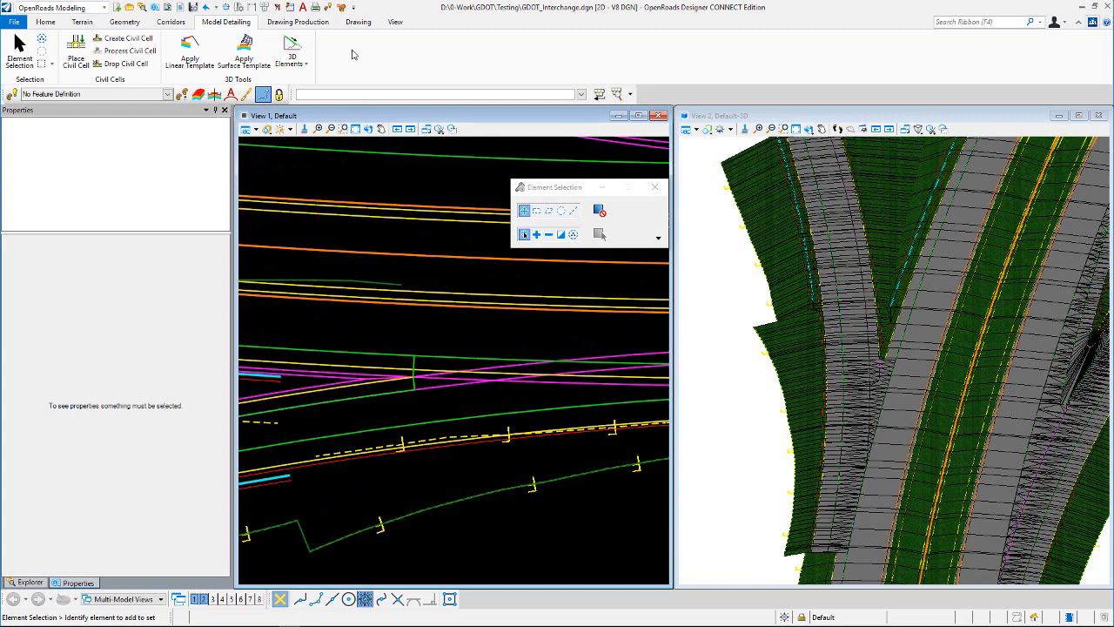
{"action": "left_click", "coordinate": [171, 24]}
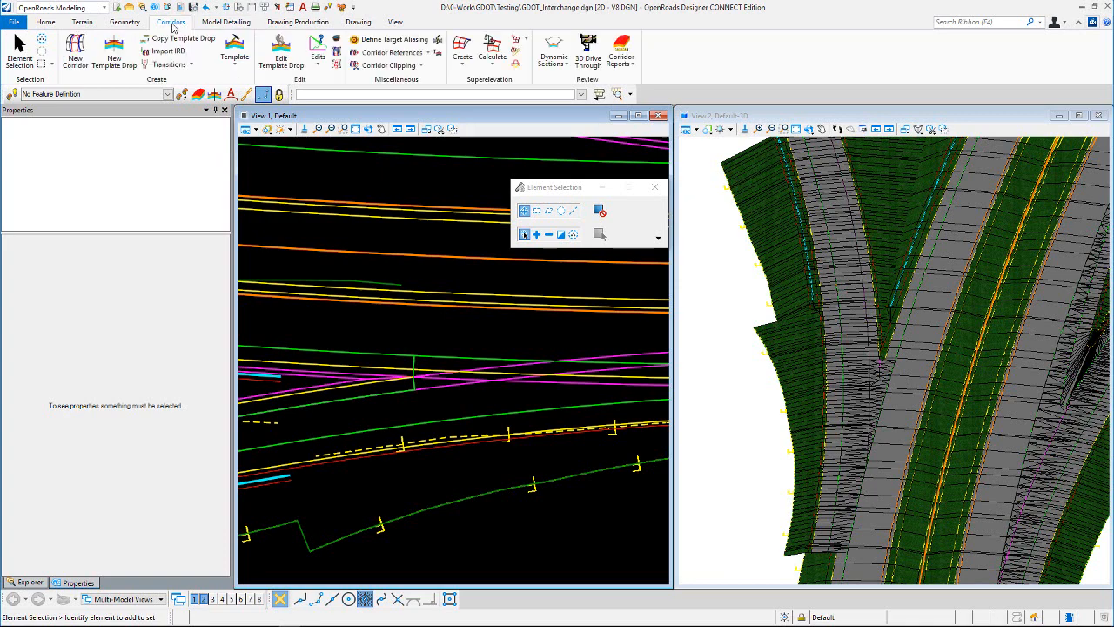
{"action": "scroll", "coordinate": [315, 250], "scroll_direction": "down", "scroll_amount": 2}
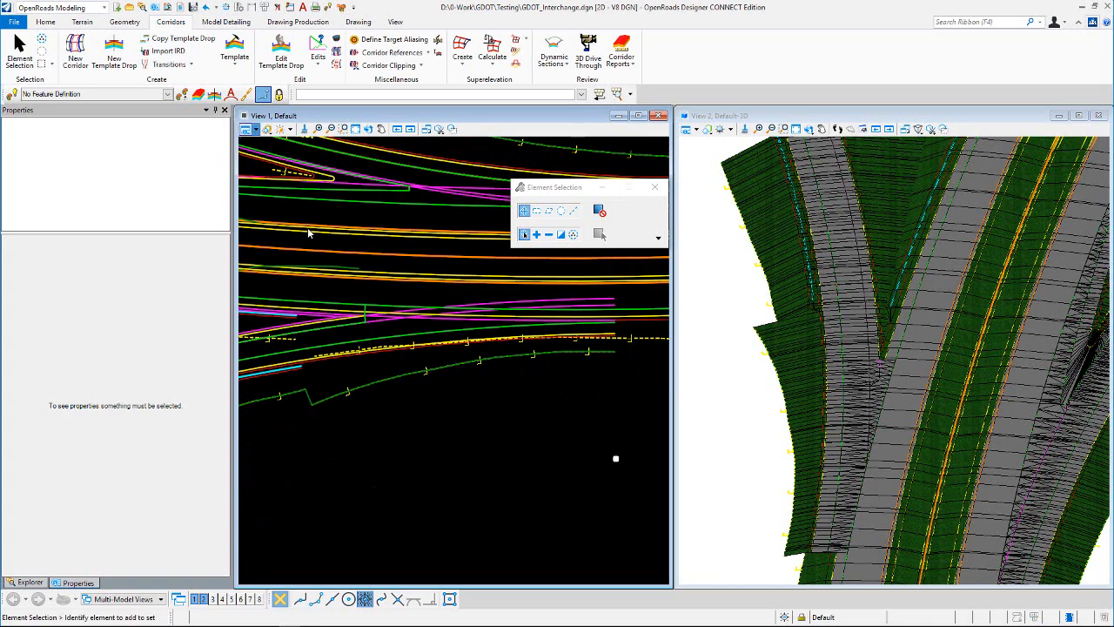
{"action": "left_click", "coordinate": [282, 291]}
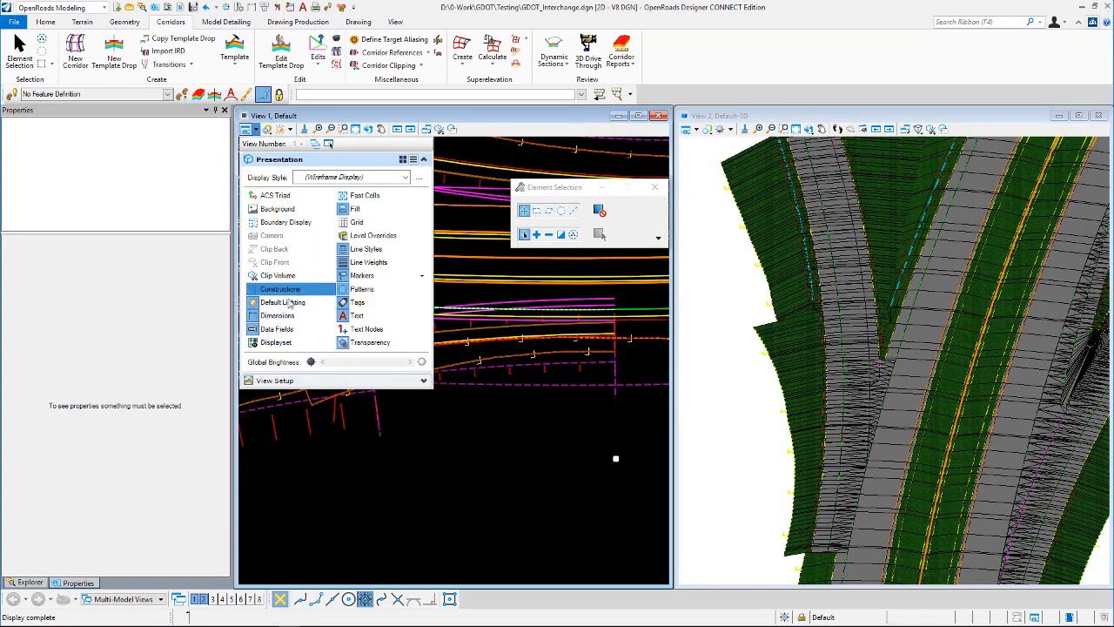
Step: Begin a new parametric constraint in the Primary corridor's objects and choose INT_L as its constraint label
{"action": "left_click", "coordinate": [553, 385]}
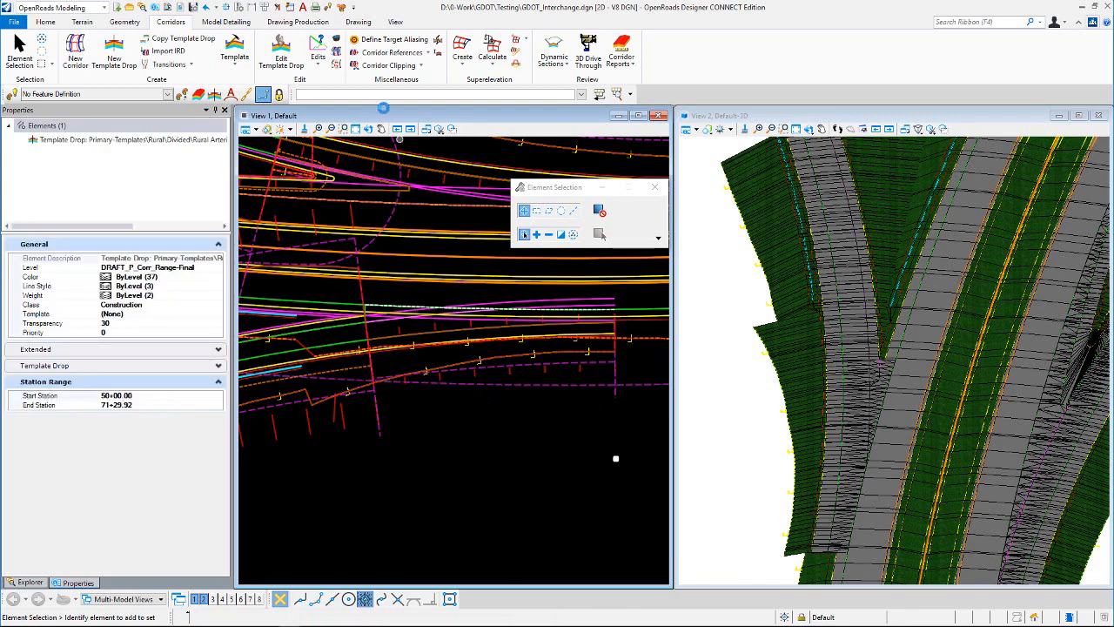
{"action": "left_click", "coordinate": [517, 422]}
{"action": "left_click", "coordinate": [555, 371]}
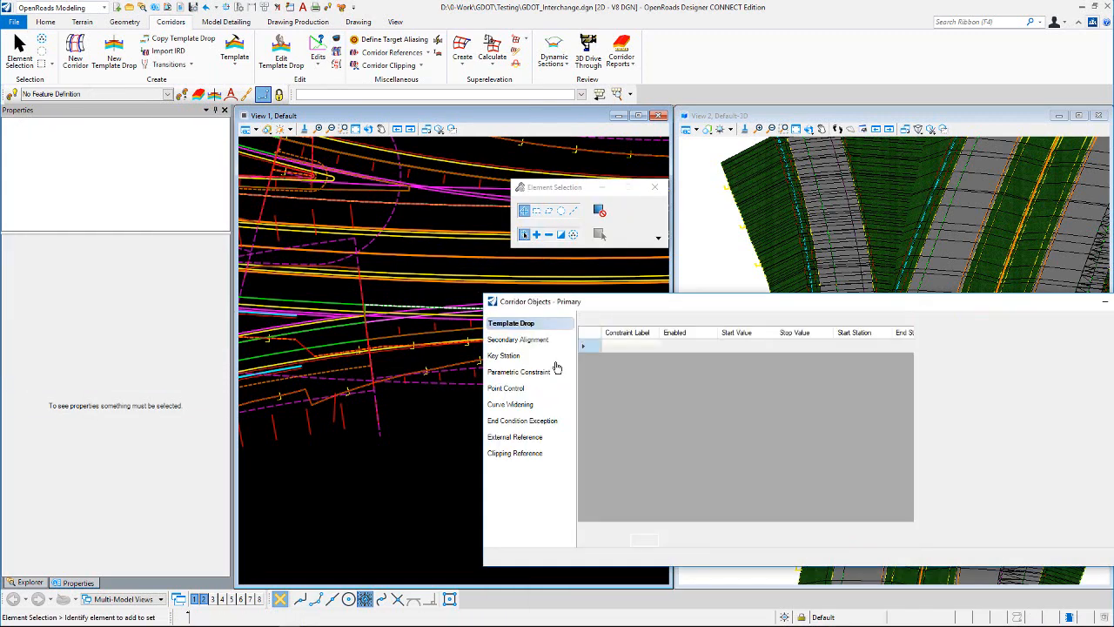
{"action": "left_click", "coordinate": [590, 320]}
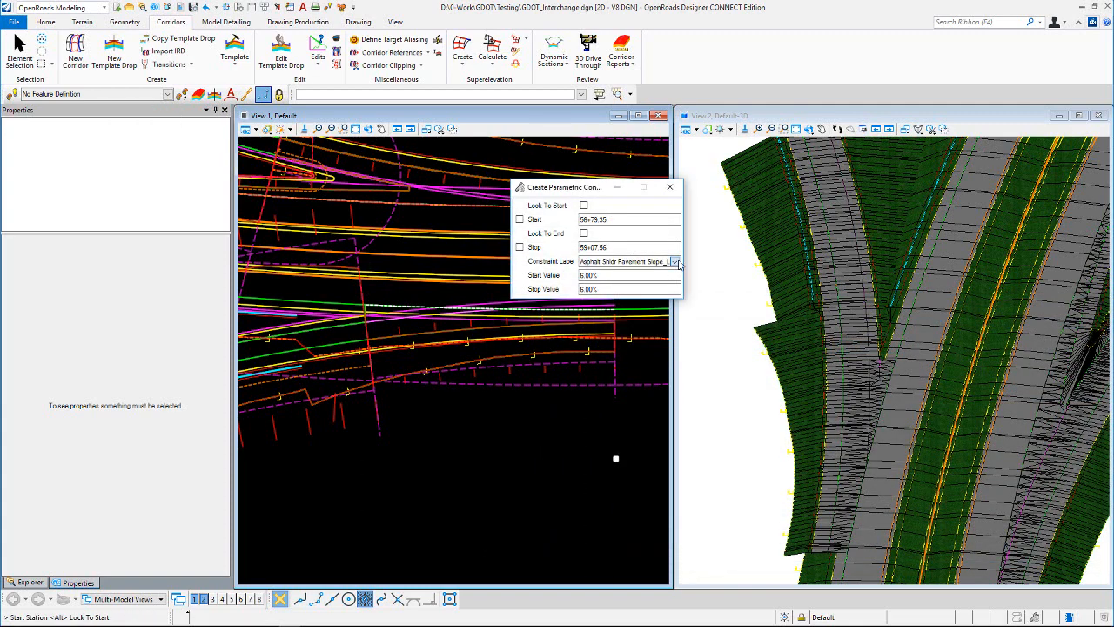
{"action": "left_click", "coordinate": [676, 262]}
{"action": "left_click", "coordinate": [610, 375]}
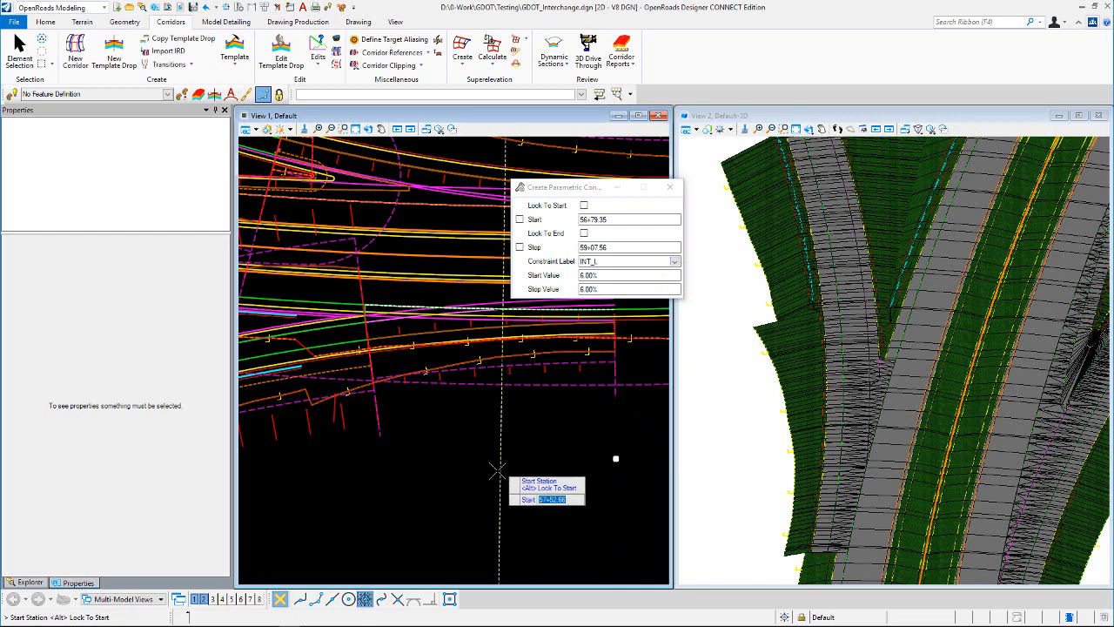
Step: Set the INT_L constraint's start station to 56+51.86 by snapping to the end of the new ramp
{"action": "scroll", "coordinate": [499, 469], "scroll_direction": "down", "scroll_amount": 2}
{"action": "scroll", "coordinate": [576, 354], "scroll_direction": "up", "scroll_amount": 3}
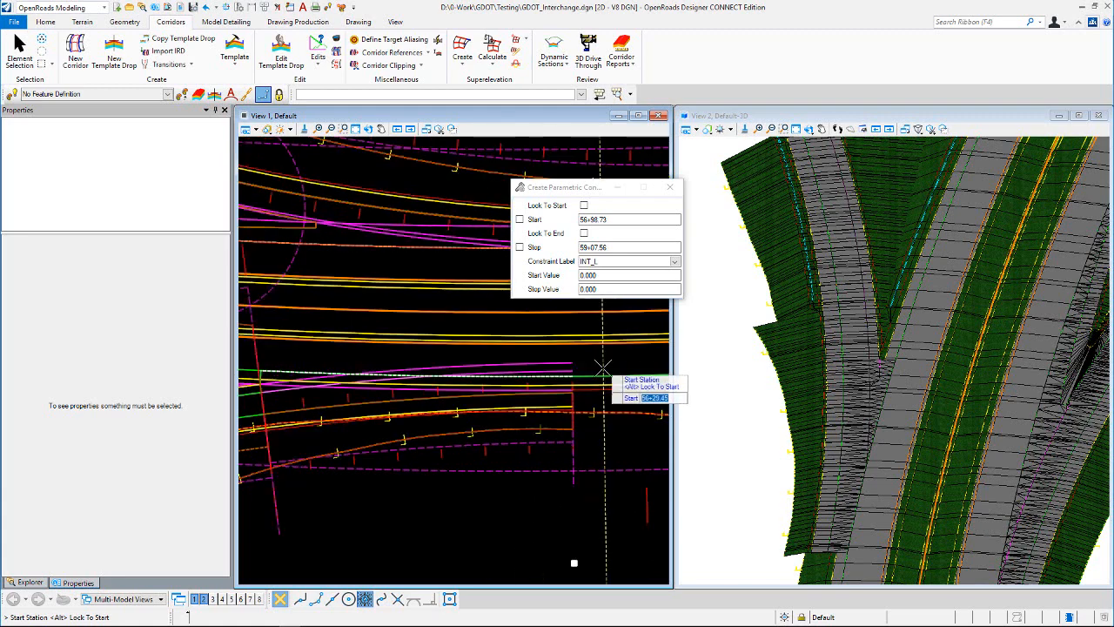
{"action": "scroll", "coordinate": [603, 366], "scroll_direction": "down", "scroll_amount": 1}
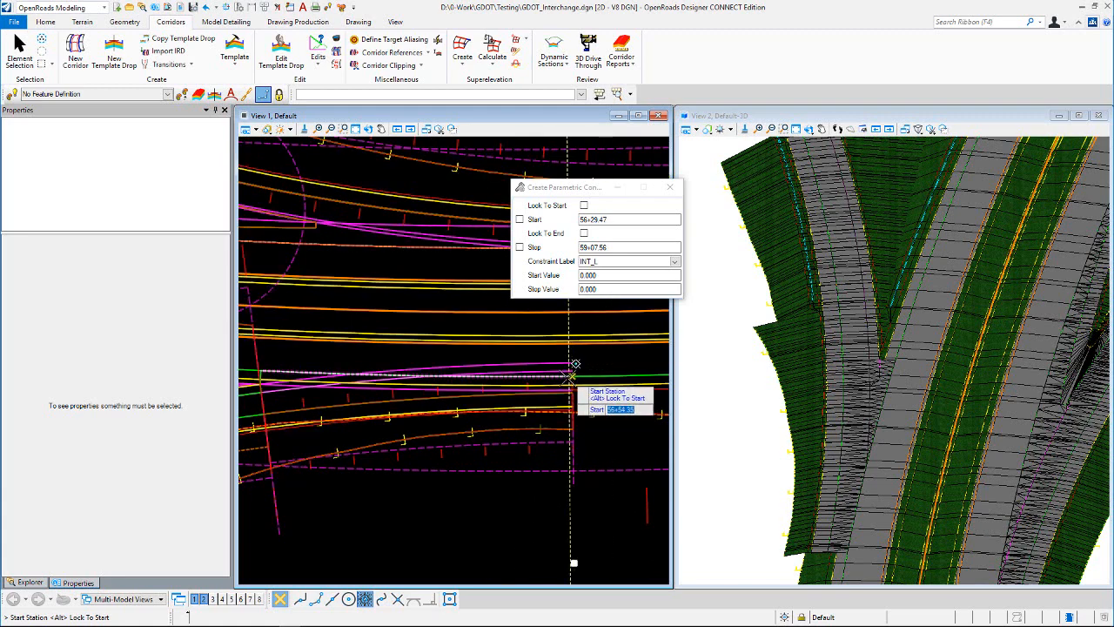
{"action": "scroll", "coordinate": [551, 376], "scroll_direction": "up", "scroll_amount": 1}
{"action": "scroll", "coordinate": [551, 376], "scroll_direction": "up", "scroll_amount": 1}
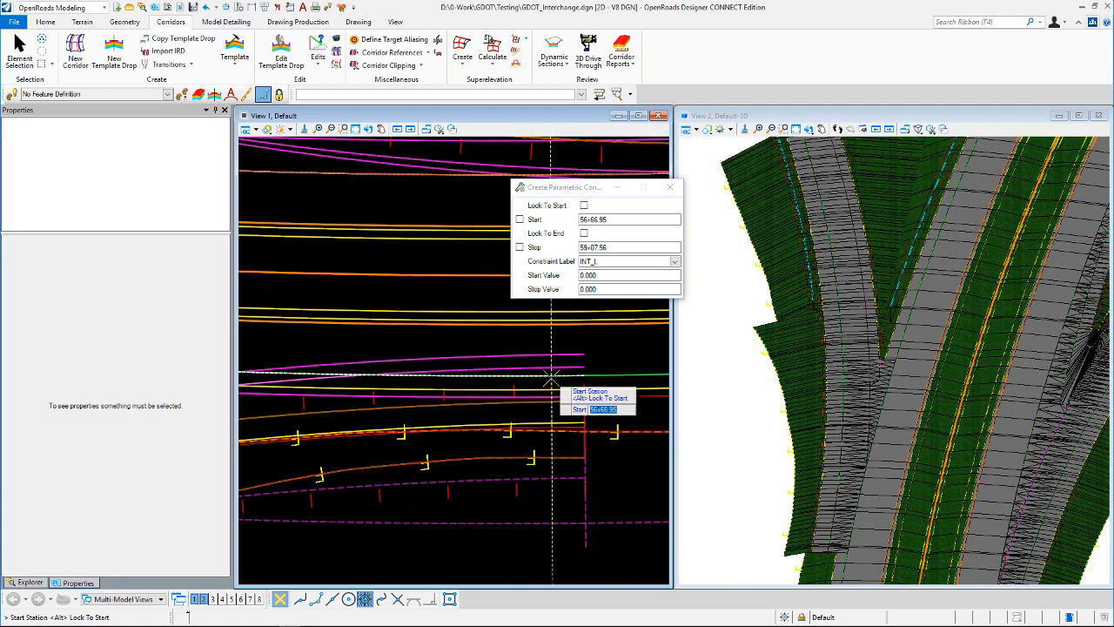
{"action": "scroll", "coordinate": [569, 377], "scroll_direction": "up", "scroll_amount": 1}
{"action": "scroll", "coordinate": [615, 409], "scroll_direction": "down", "scroll_amount": 2}
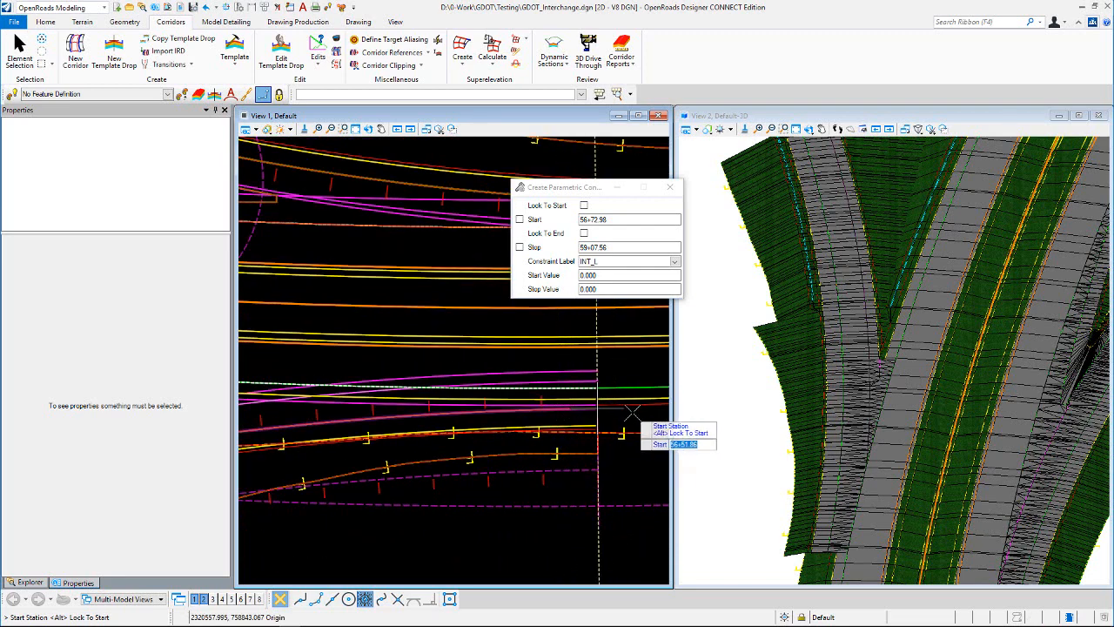
{"action": "scroll", "coordinate": [623, 411], "scroll_direction": "down", "scroll_amount": 1}
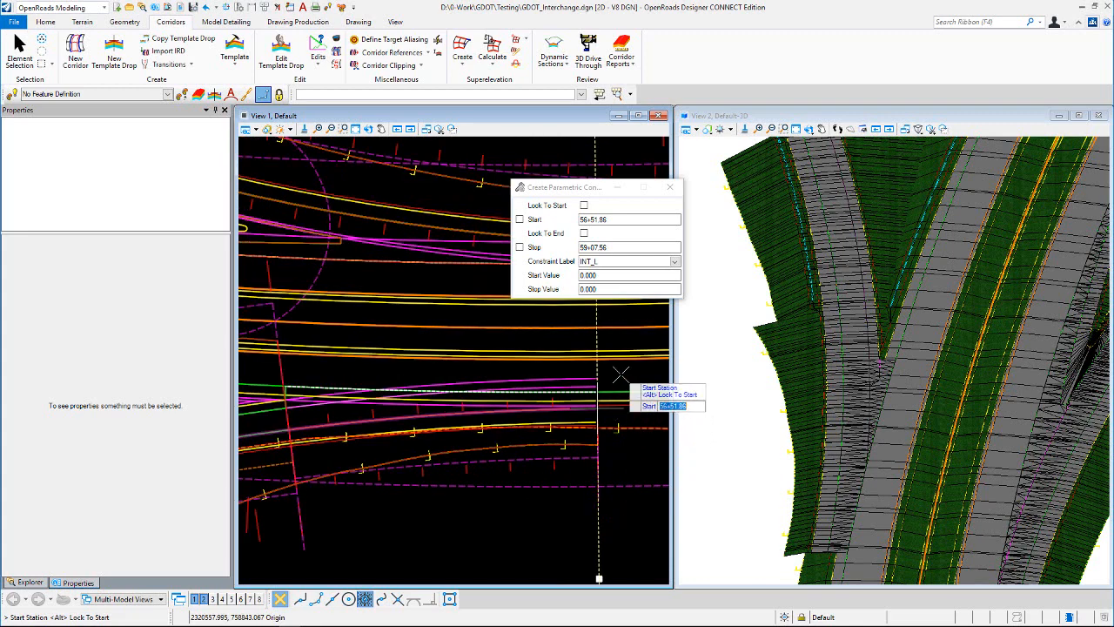
{"action": "left_click", "coordinate": [617, 375]}
Step: Set the INT_L constraint's stop station to 58+77.26 by snapping to the key point at the entrance ramp's nose
{"action": "scroll", "coordinate": [616, 376], "scroll_direction": "down", "scroll_amount": 2}
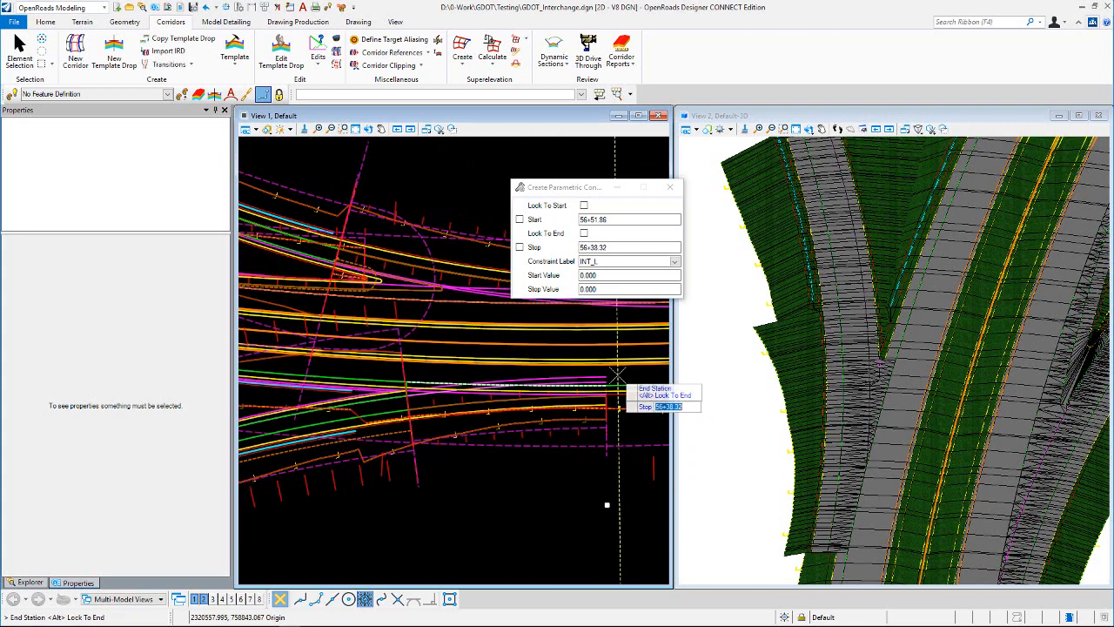
{"action": "scroll", "coordinate": [365, 396], "scroll_direction": "up", "scroll_amount": 2}
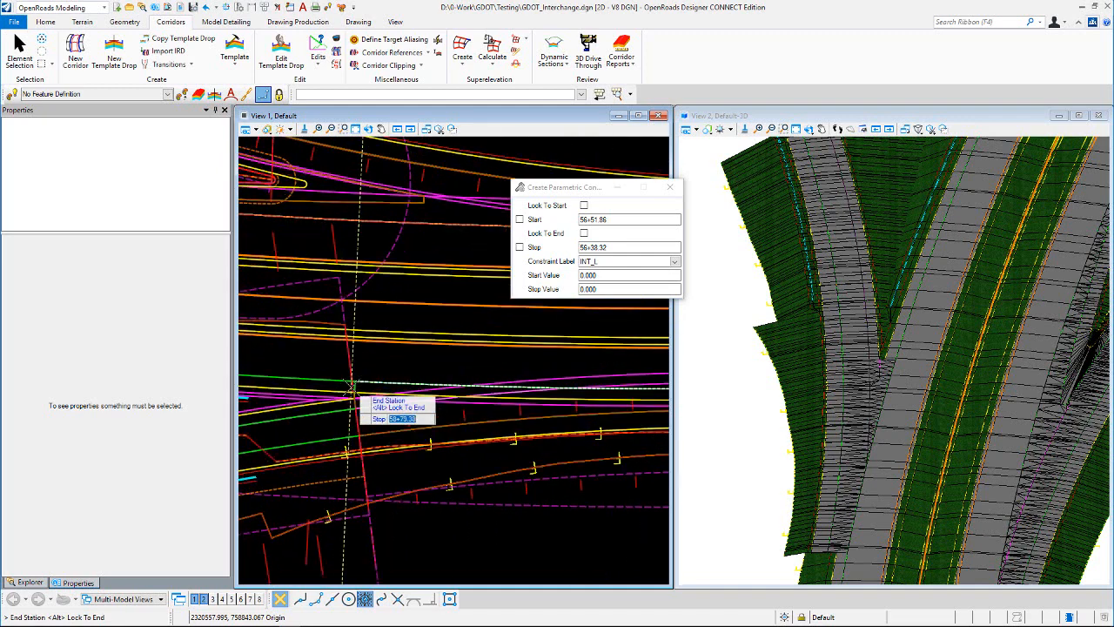
{"action": "scroll", "coordinate": [355, 383], "scroll_direction": "up", "scroll_amount": 2}
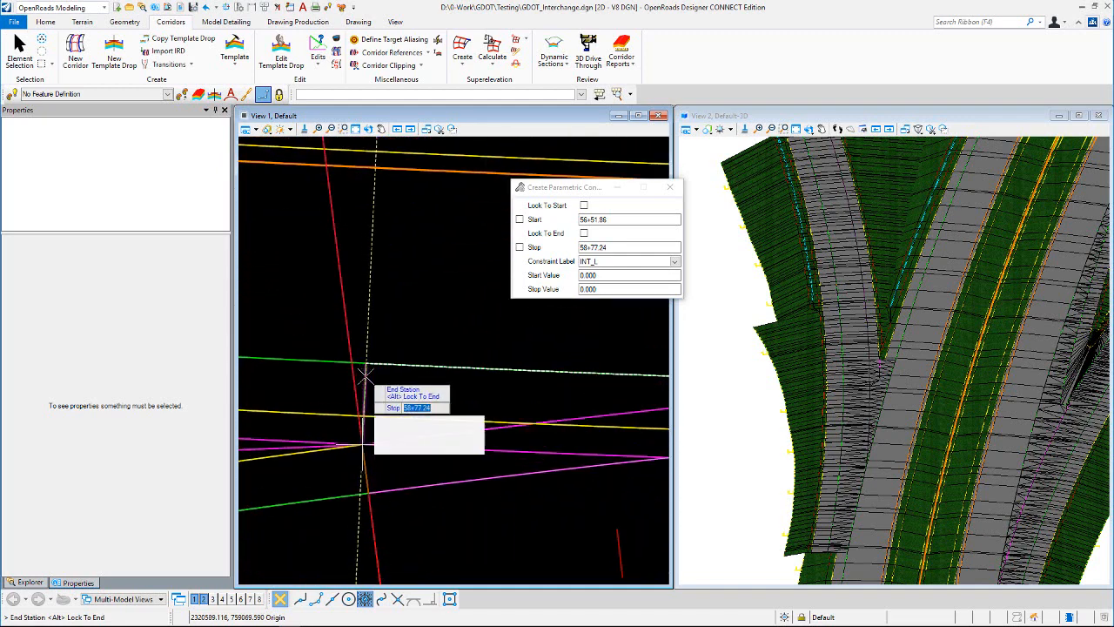
{"action": "left_click", "coordinate": [315, 599]}
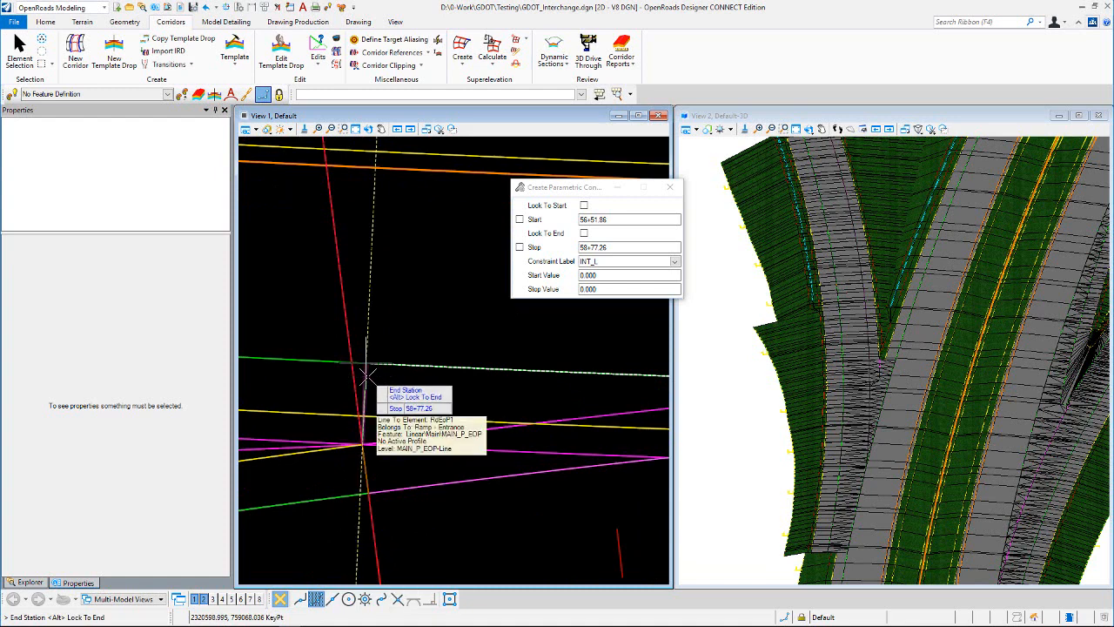
{"action": "left_click", "coordinate": [425, 305]}
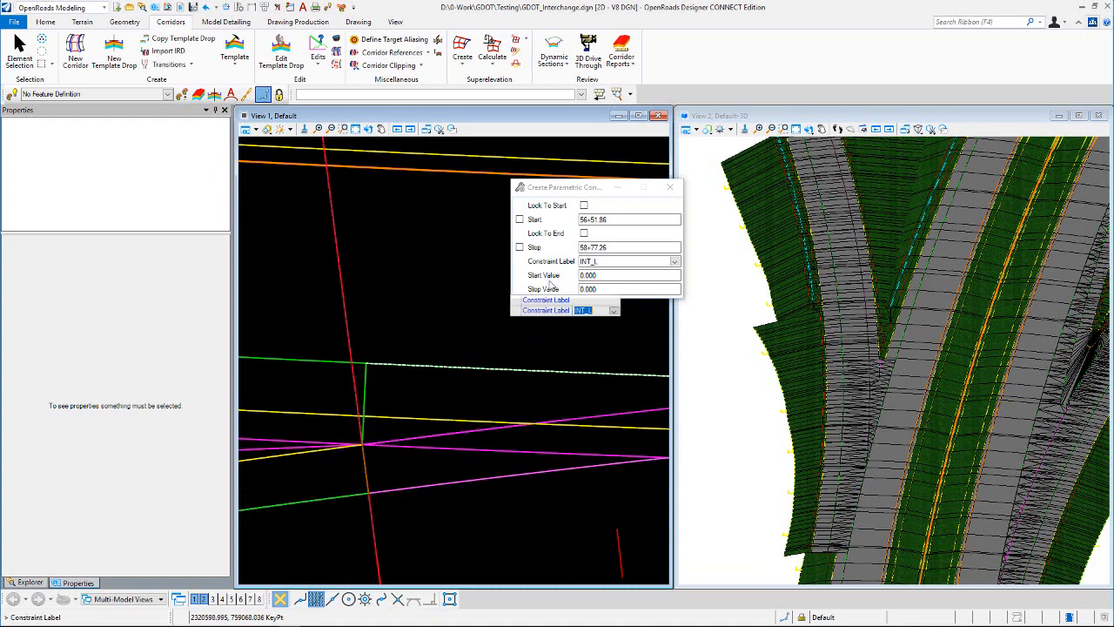
Step: Keep INT_L as the constraint label, set both its start and stop values to -1.000, and complete the parametric constraint
{"action": "left_click", "coordinate": [515, 323]}
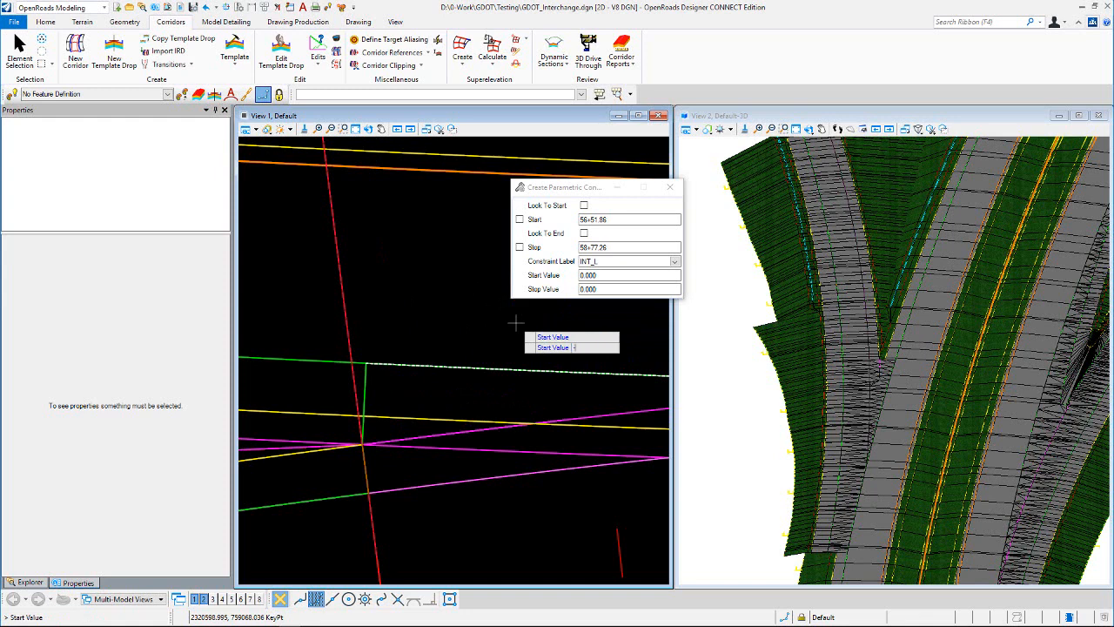
{"action": "type", "text": "-1.000"}
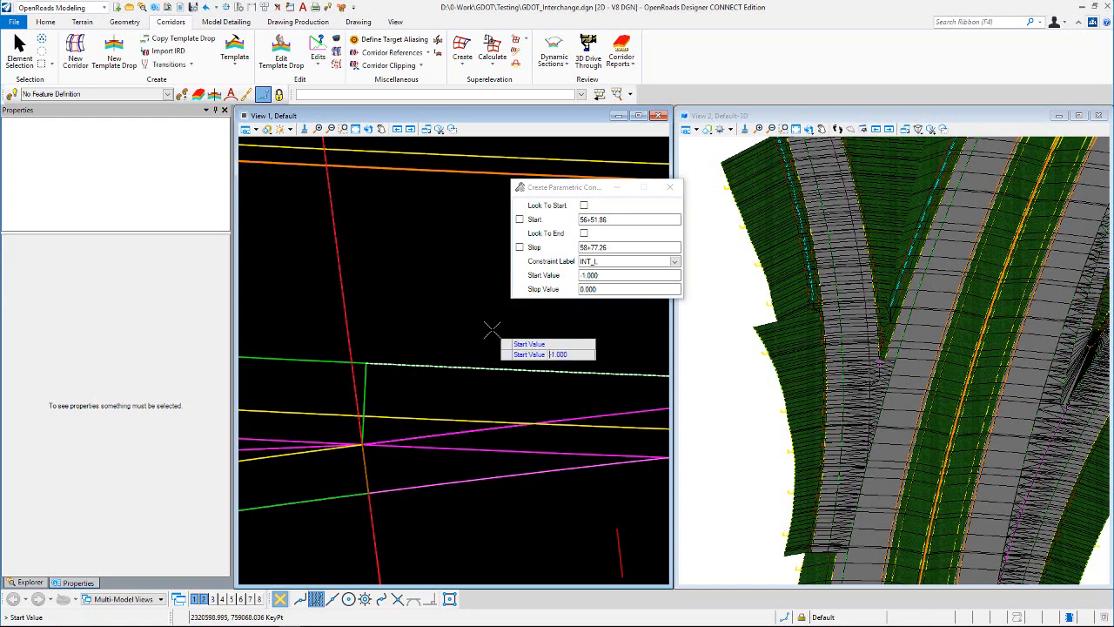
{"action": "left_click", "coordinate": [493, 329]}
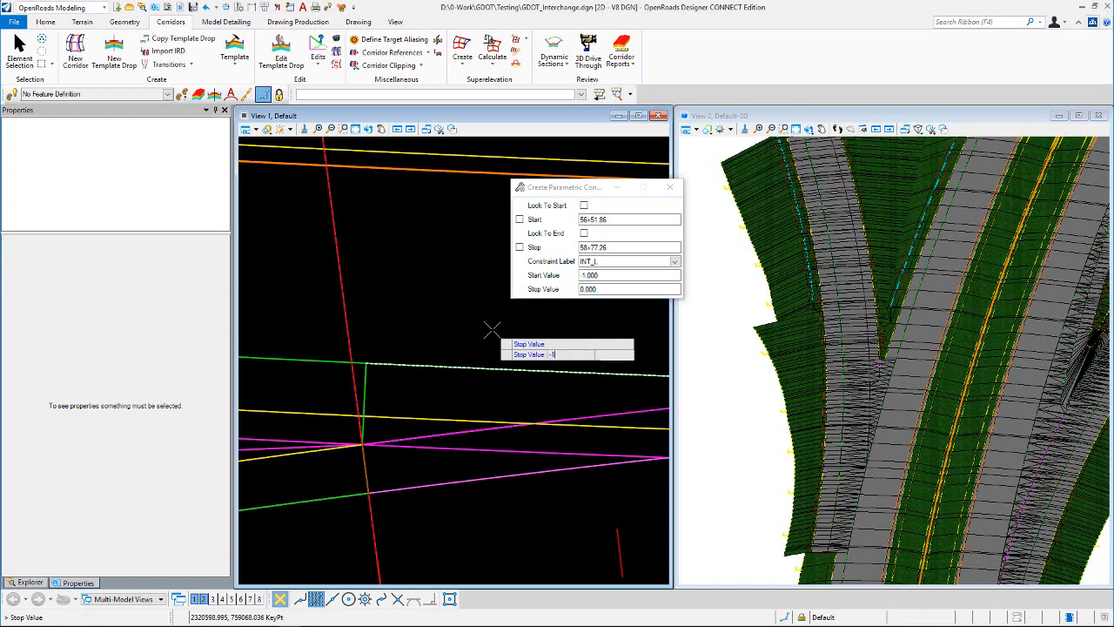
{"action": "type", "text": "-1.000"}
{"action": "left_click", "coordinate": [477, 322]}
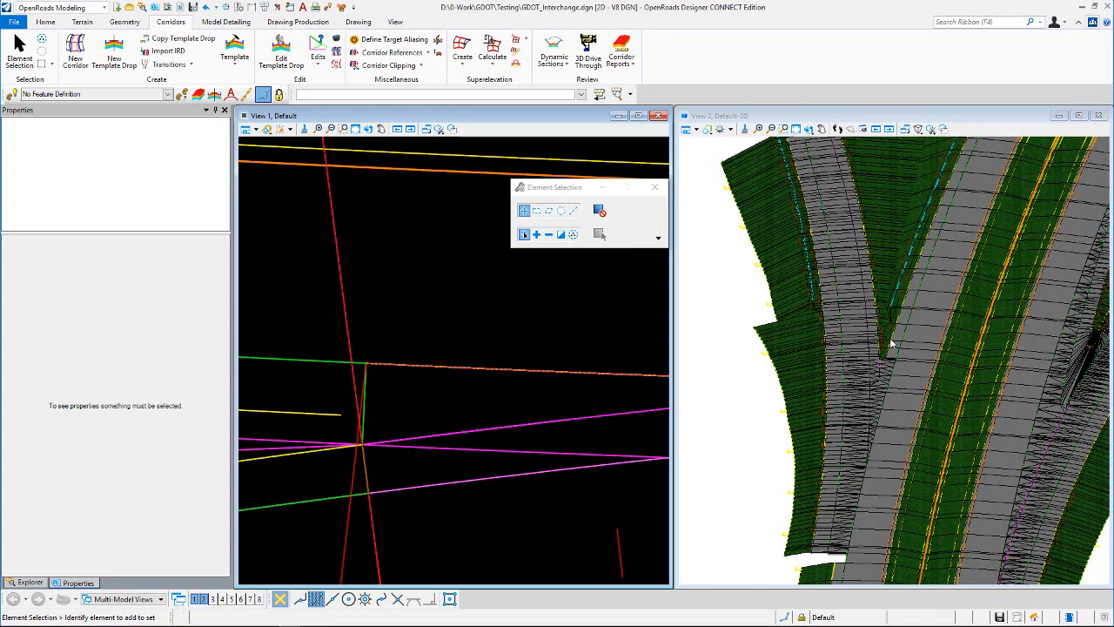
Step: Turn off the display of constructions in the plan view around the ramp nose
{"action": "scroll", "coordinate": [500, 310], "scroll_direction": "down", "scroll_amount": 3}
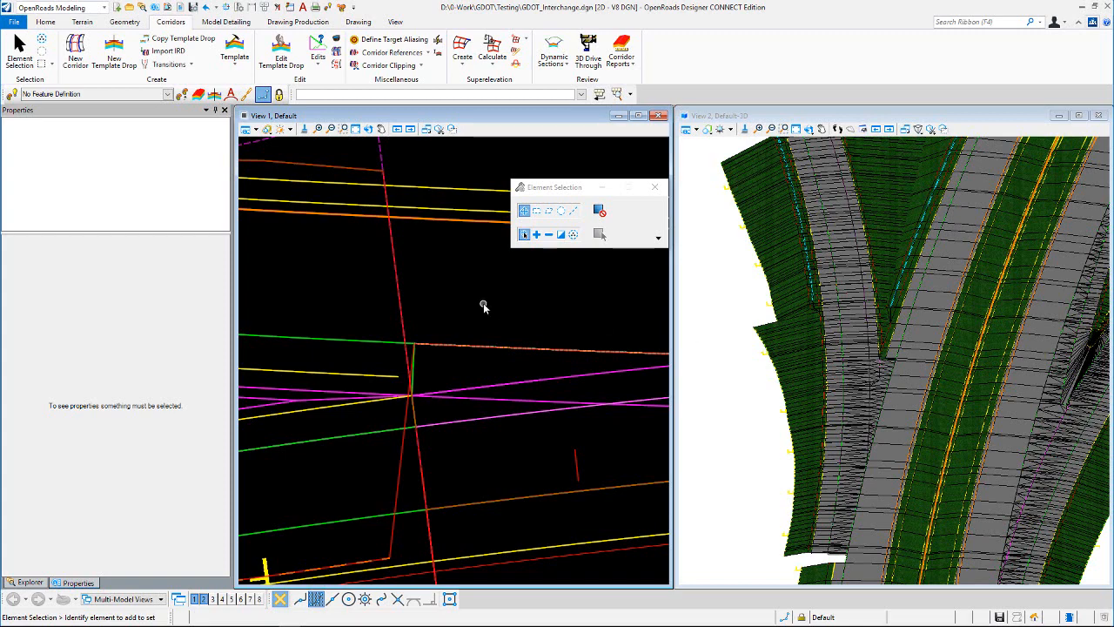
{"action": "scroll", "coordinate": [539, 348], "scroll_direction": "down", "scroll_amount": 2}
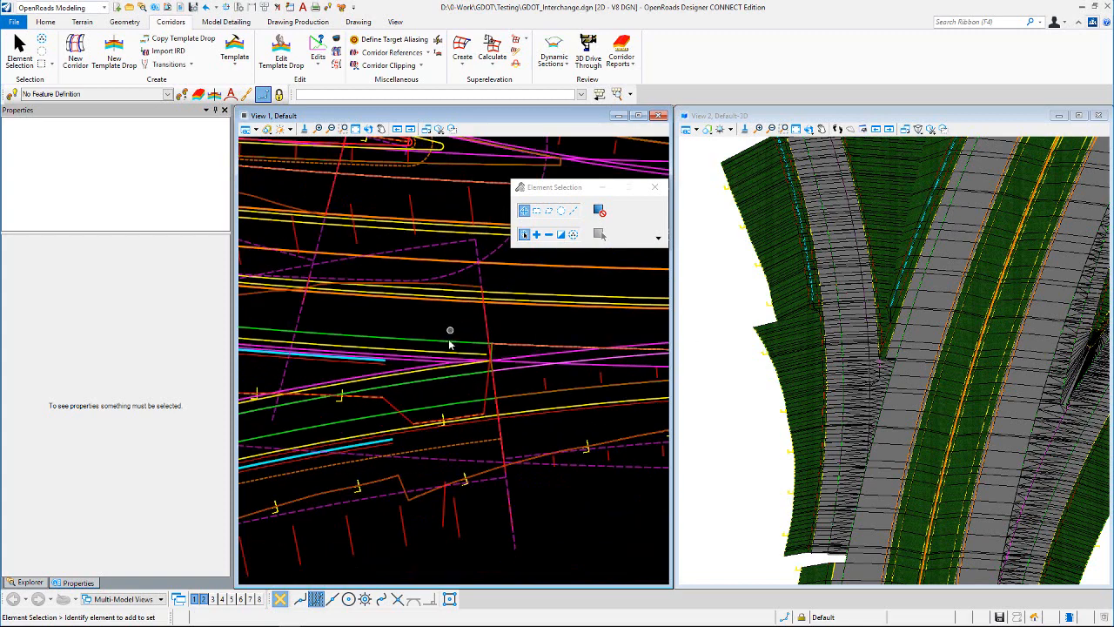
{"action": "left_click", "coordinate": [246, 128]}
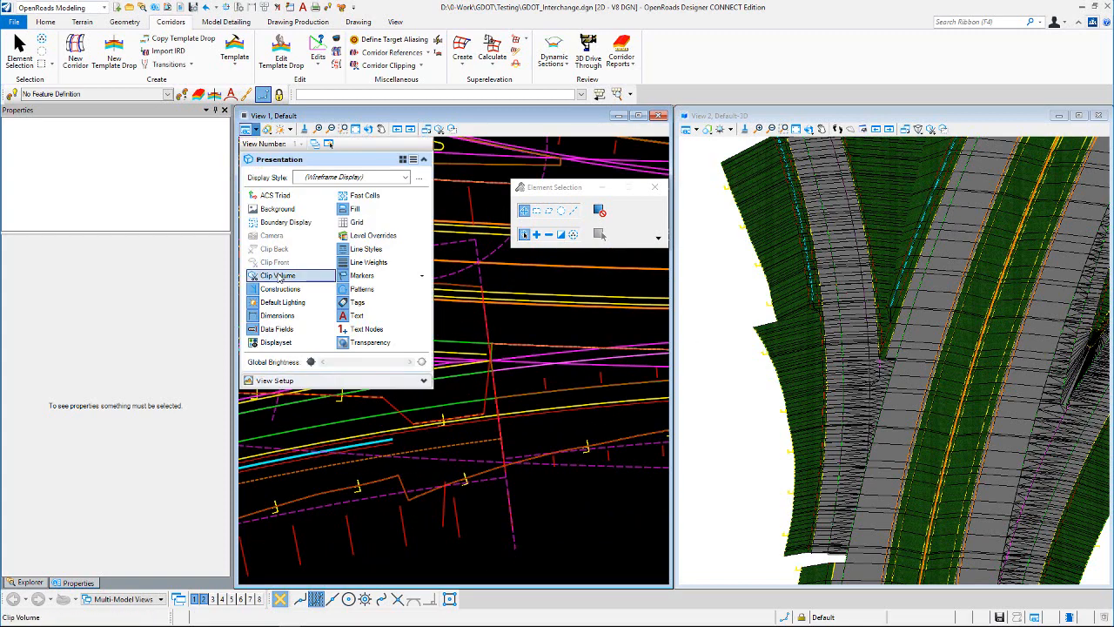
{"action": "left_click", "coordinate": [275, 276]}
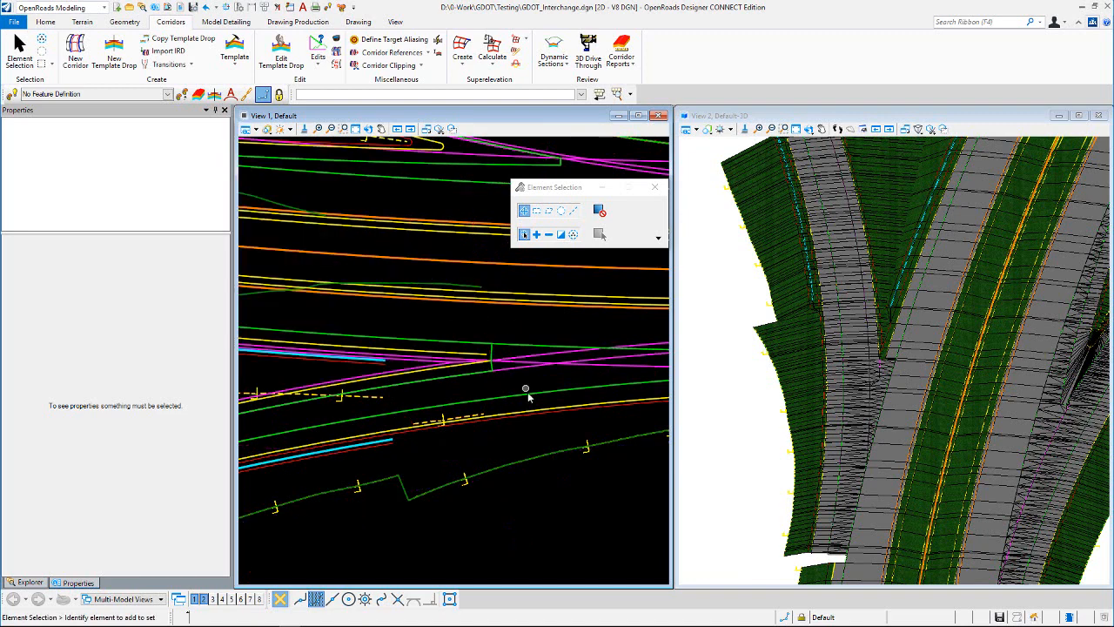
Step: Examine the properties of the ramp's outer edge-of-pavement arc EOP_Out, including its slope profile rule and arc rule
{"action": "left_click", "coordinate": [467, 403]}
{"action": "scroll", "coordinate": [497, 430], "scroll_direction": "down", "scroll_amount": 3}
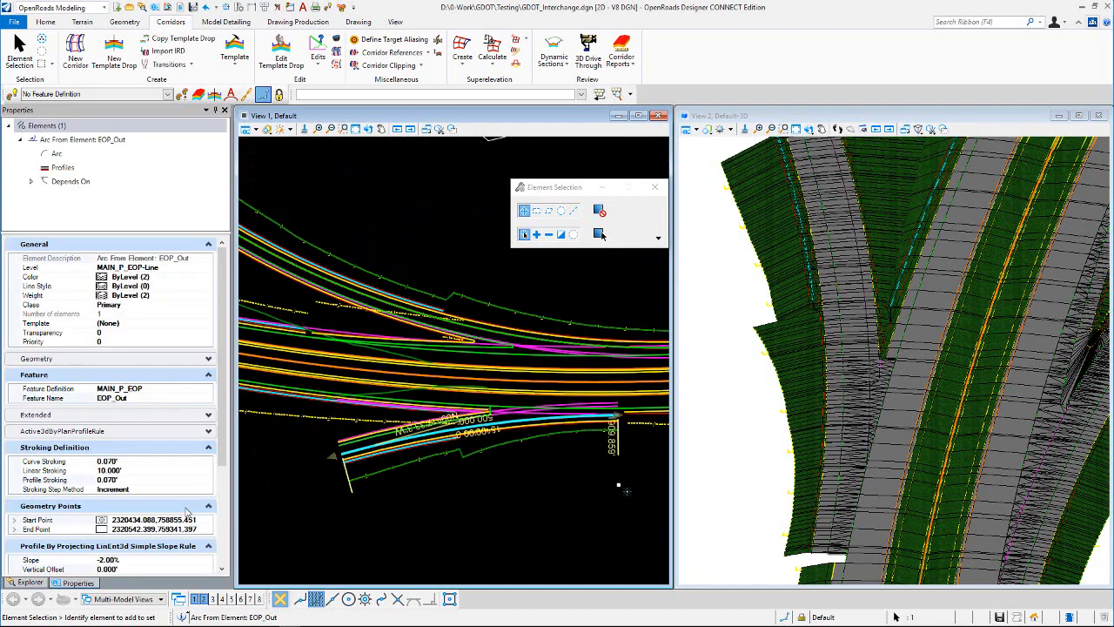
{"action": "left_click_drag", "start_coordinate": [227, 435], "coordinate": [227, 536]}
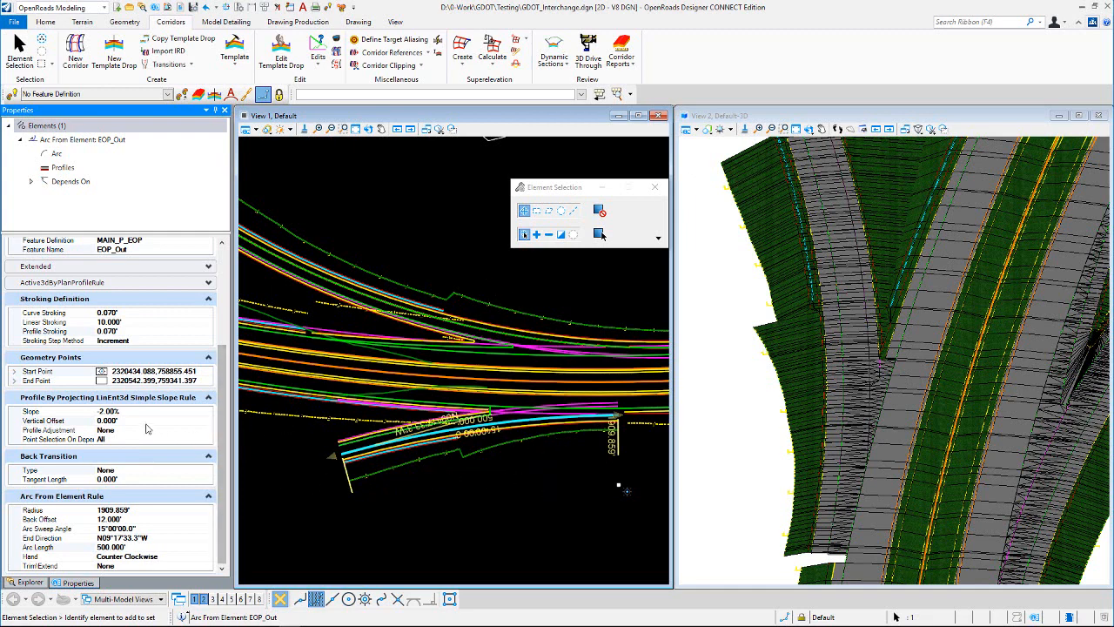
{"action": "left_click", "coordinate": [544, 308]}
Step: Examine the entrance ramp's extents against the mainline and the on-screen dimensions of its EOP_Out arc in plan
{"action": "scroll", "coordinate": [504, 406], "scroll_direction": "up", "scroll_amount": 3}
{"action": "scroll", "coordinate": [505, 404], "scroll_direction": "down", "scroll_amount": 2}
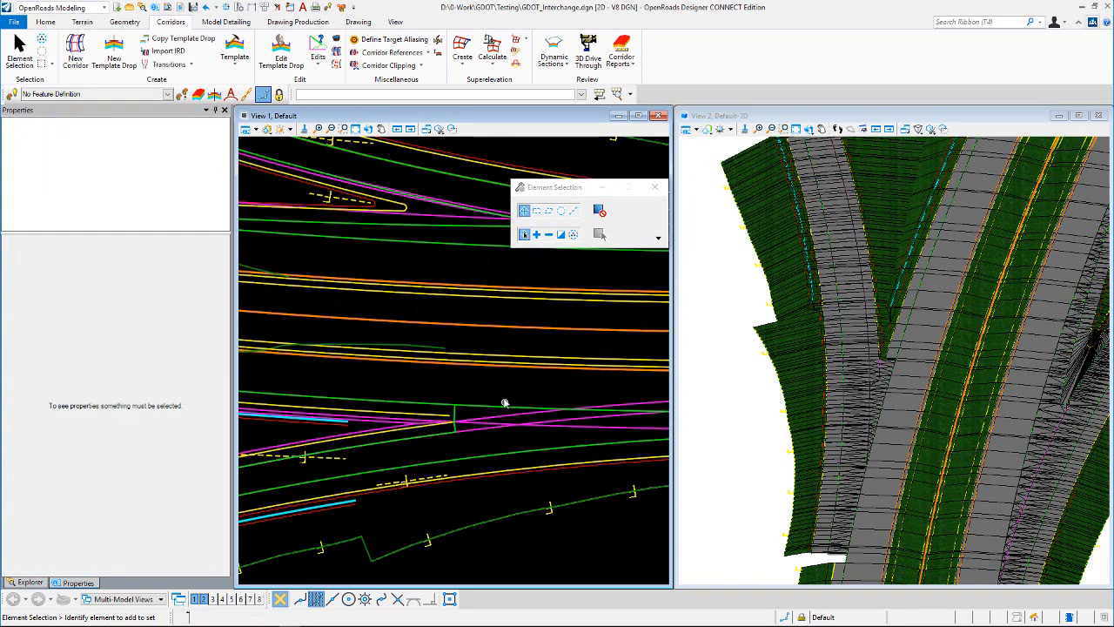
{"action": "scroll", "coordinate": [487, 392], "scroll_direction": "down", "scroll_amount": 2}
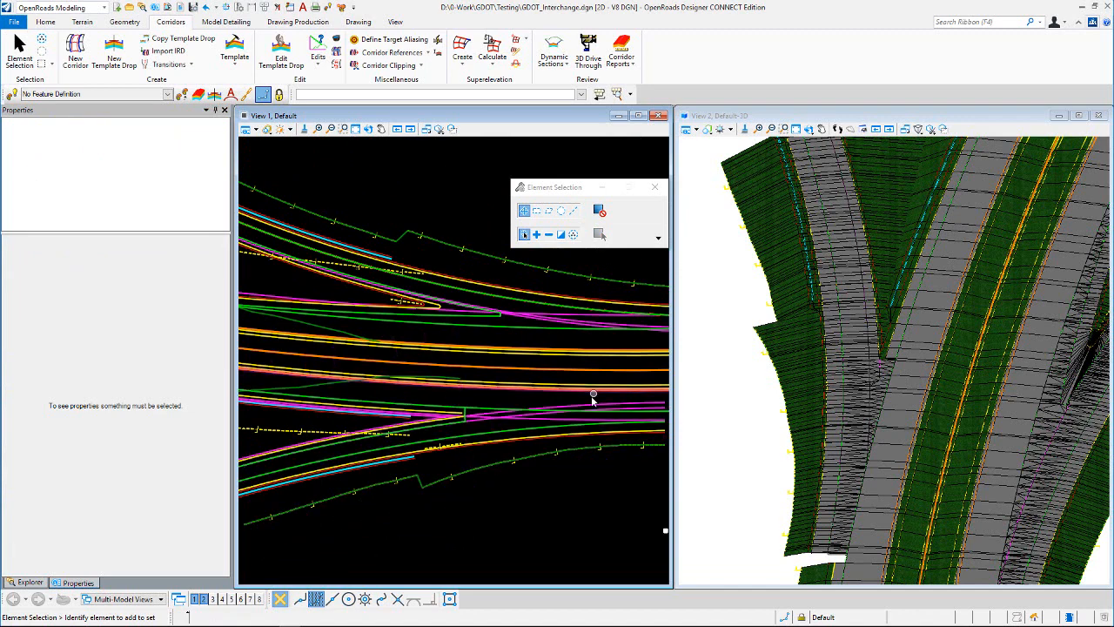
{"action": "scroll", "coordinate": [398, 457], "scroll_direction": "down", "scroll_amount": 2}
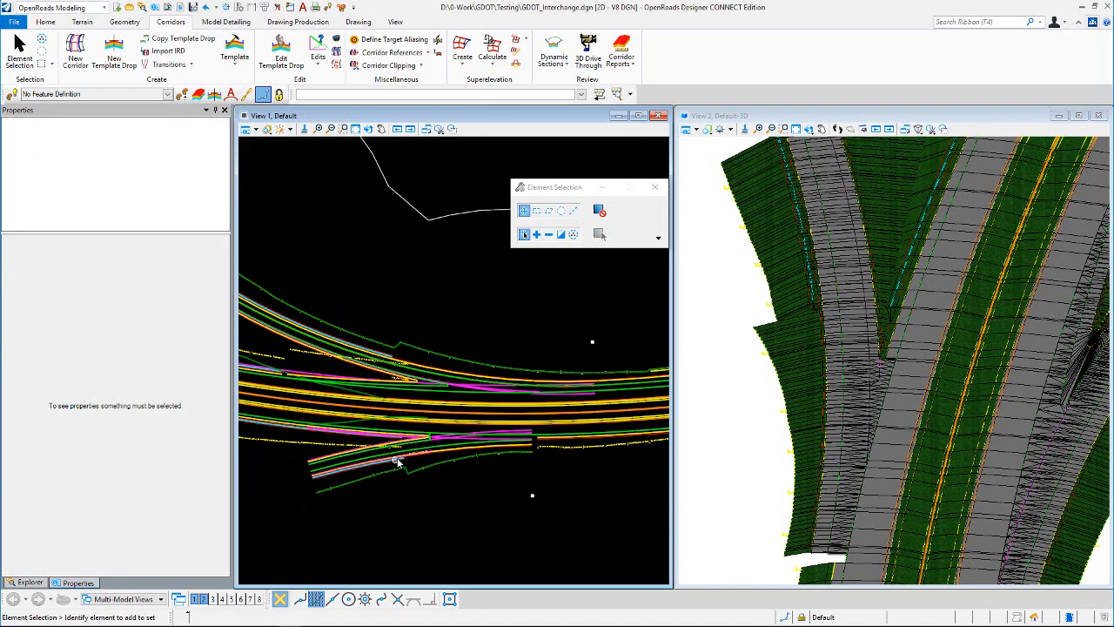
{"action": "scroll", "coordinate": [398, 467], "scroll_direction": "up", "scroll_amount": 2}
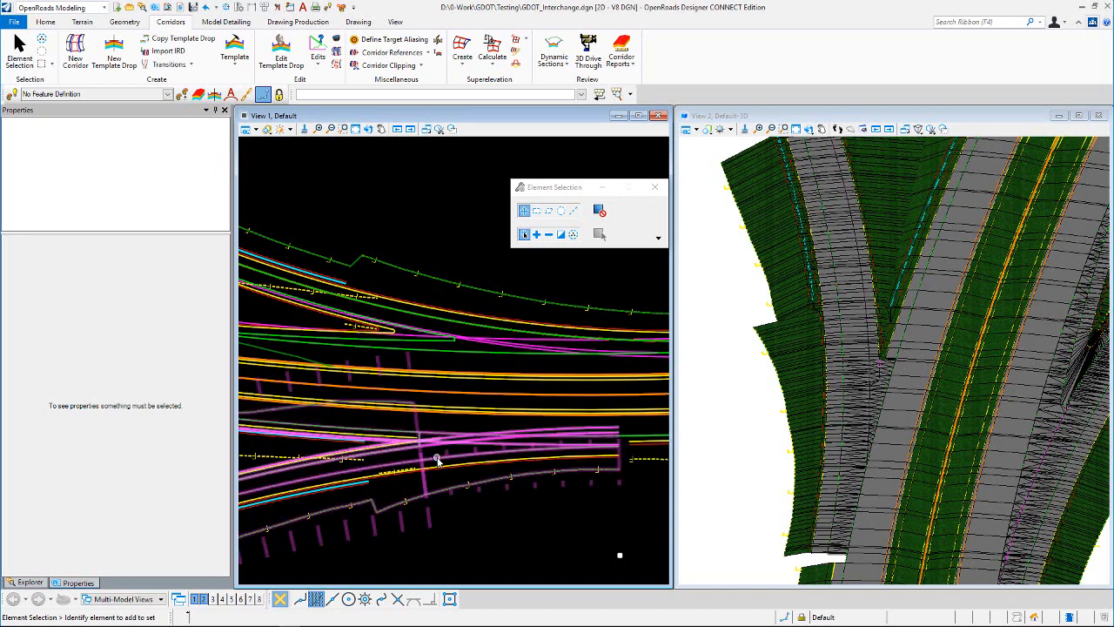
{"action": "left_click", "coordinate": [469, 522]}
{"action": "scroll", "coordinate": [514, 477], "scroll_direction": "down", "scroll_amount": 4}
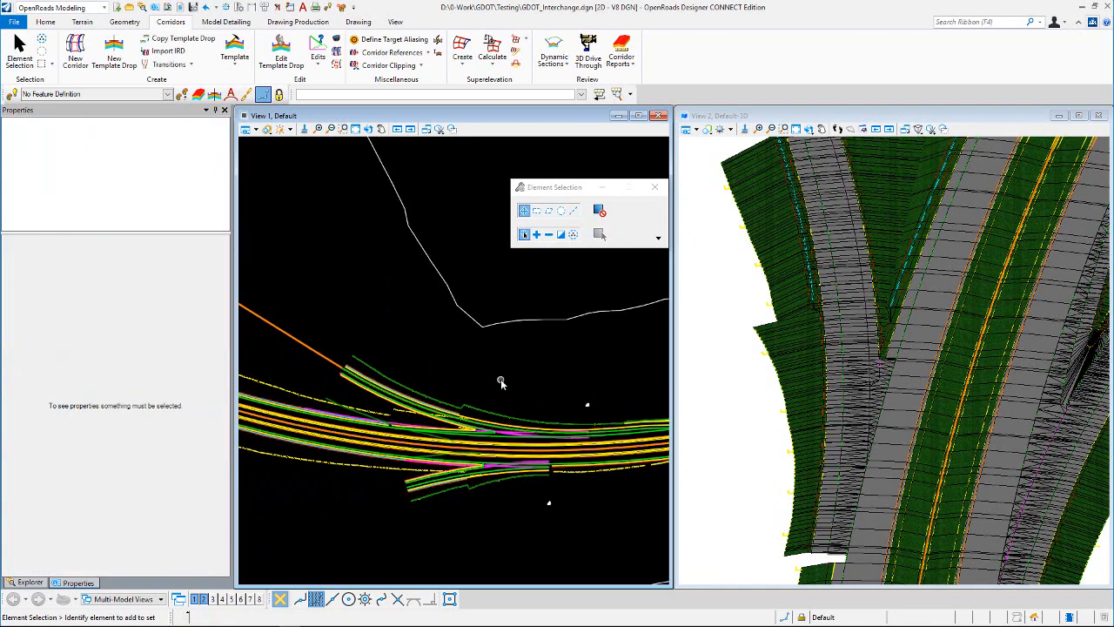
{"action": "scroll", "coordinate": [492, 464], "scroll_direction": "up", "scroll_amount": 5}
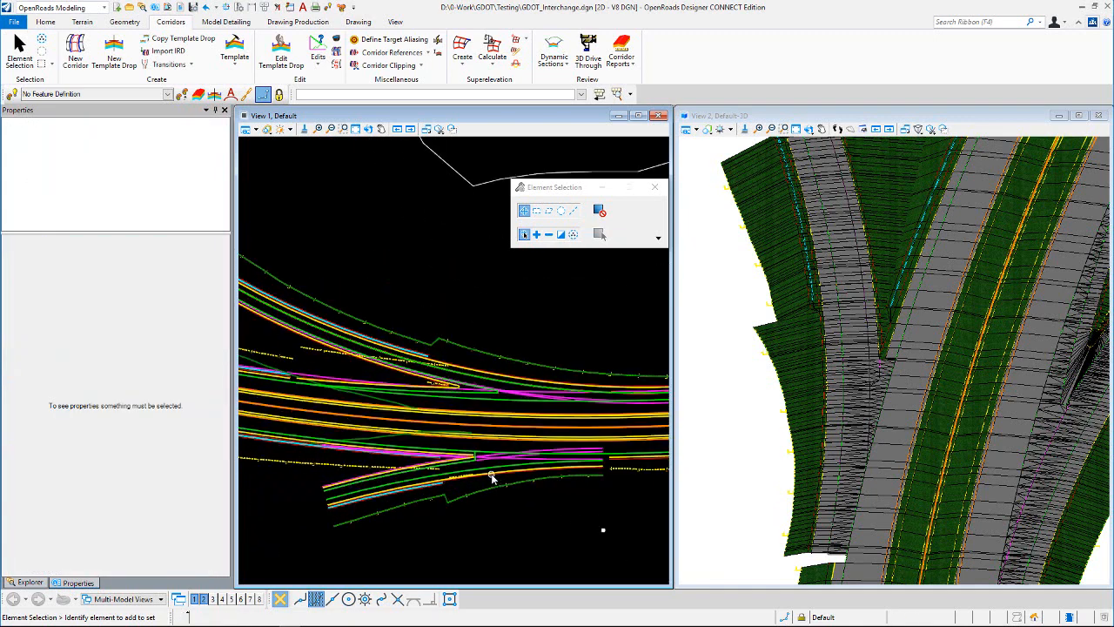
{"action": "scroll", "coordinate": [490, 465], "scroll_direction": "up", "scroll_amount": 1}
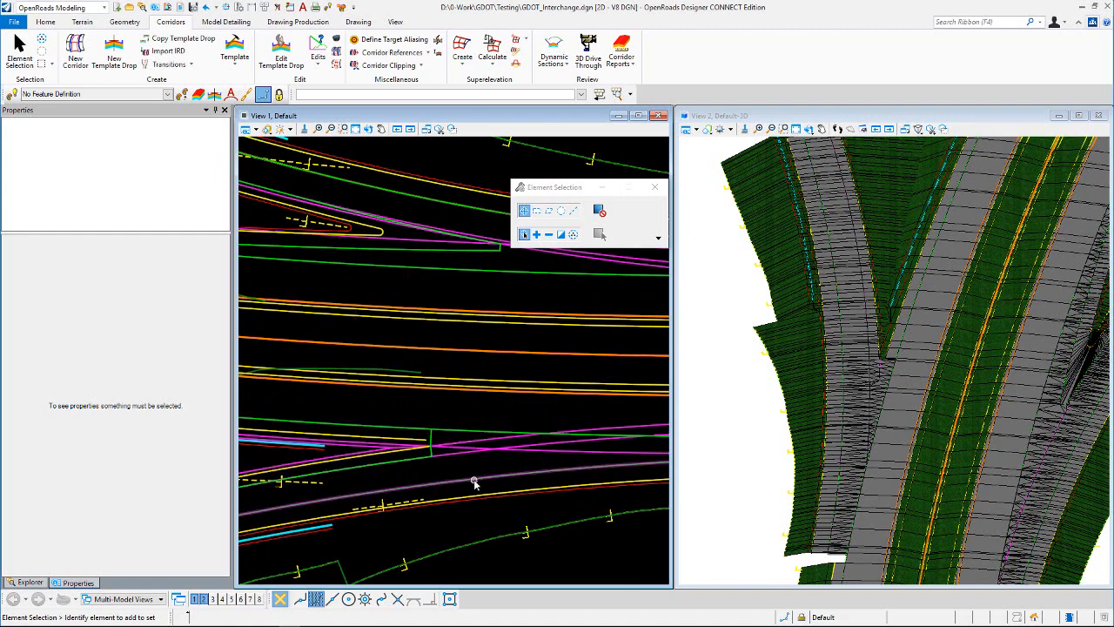
Step: Select the ramp's inner edge-of-pavement control CC_EOP_In and check its transition offset and on-screen dimension
{"action": "mouse_move", "coordinate": [474, 482]}
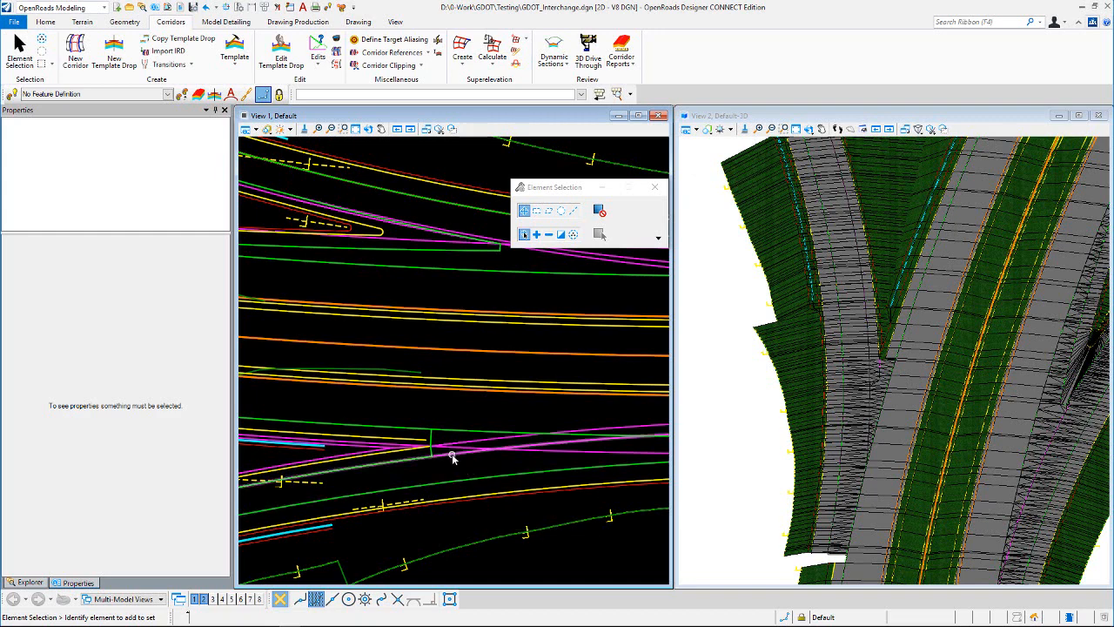
{"action": "mouse_move", "coordinate": [451, 457]}
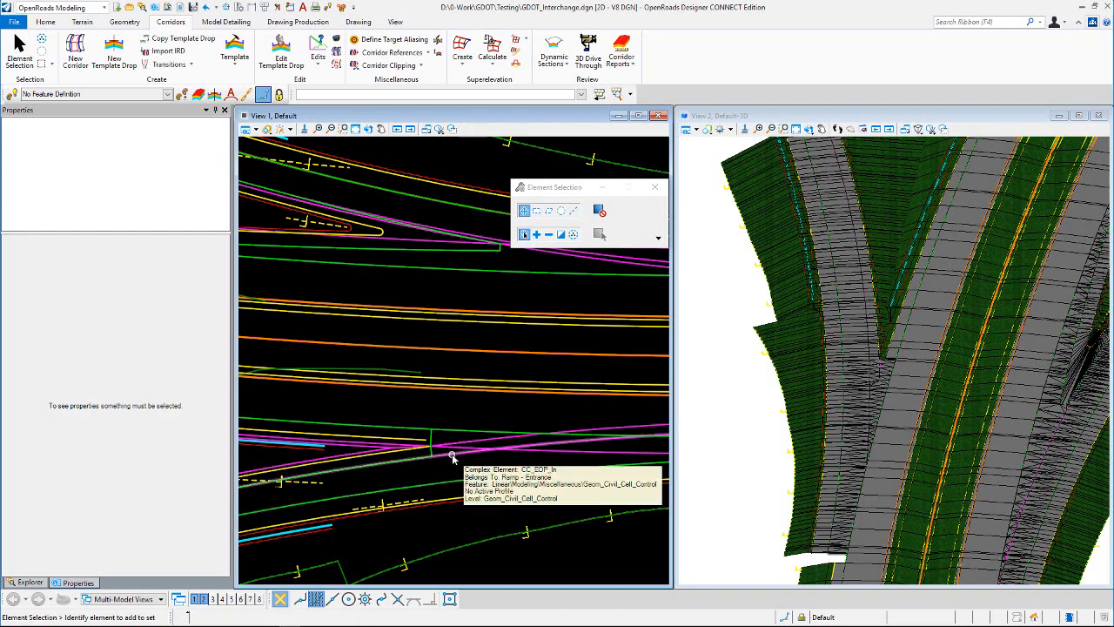
{"action": "left_click", "coordinate": [451, 457]}
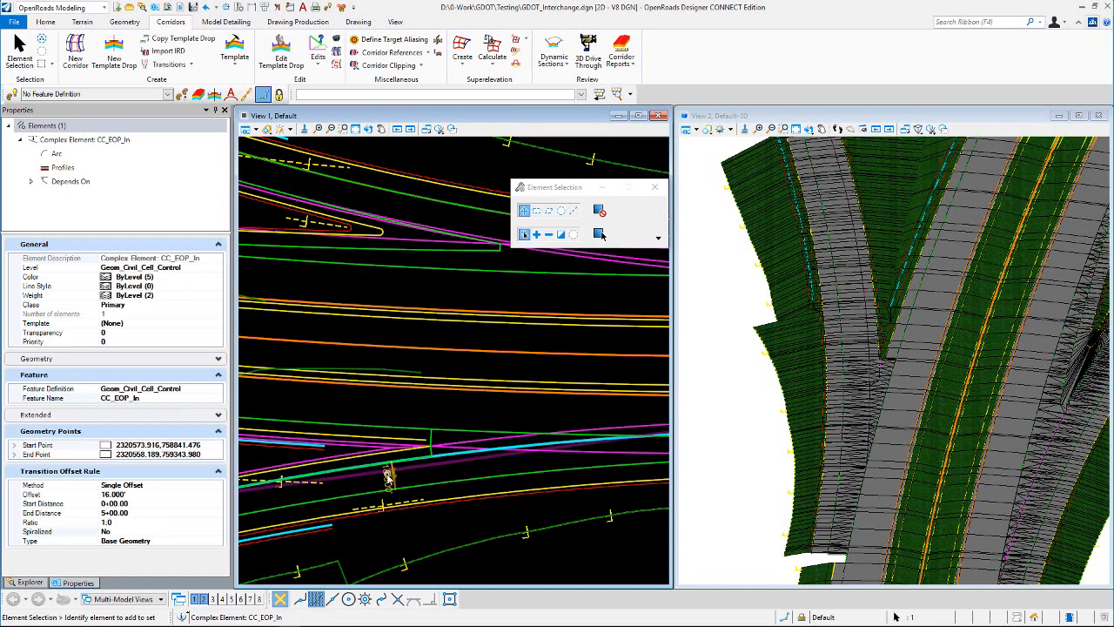
{"action": "mouse_move", "coordinate": [399, 475]}
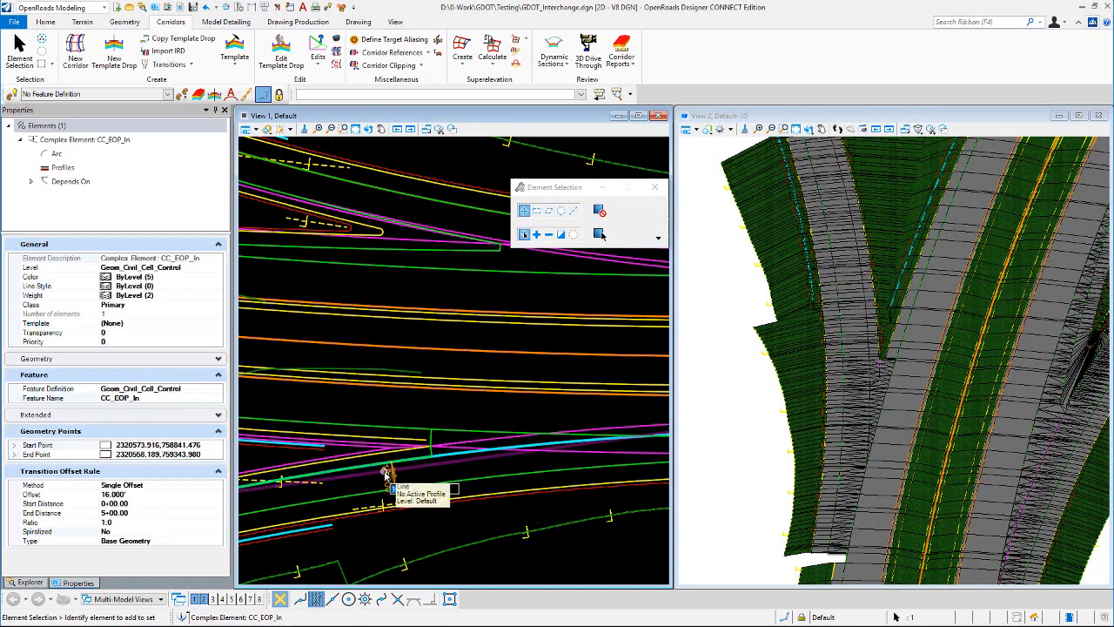
{"action": "left_click", "coordinate": [444, 473]}
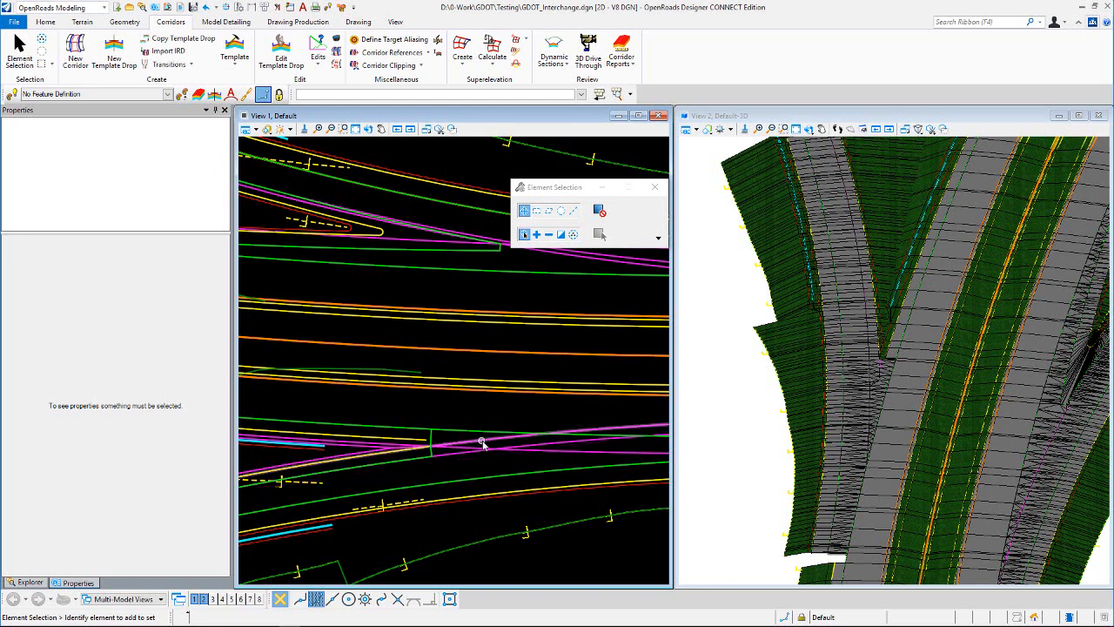
Step: Select the Ramp_EOS_Paved (Nose Ctrl) element and open its on-screen offset for checking, then clear the selection
{"action": "mouse_move", "coordinate": [483, 442]}
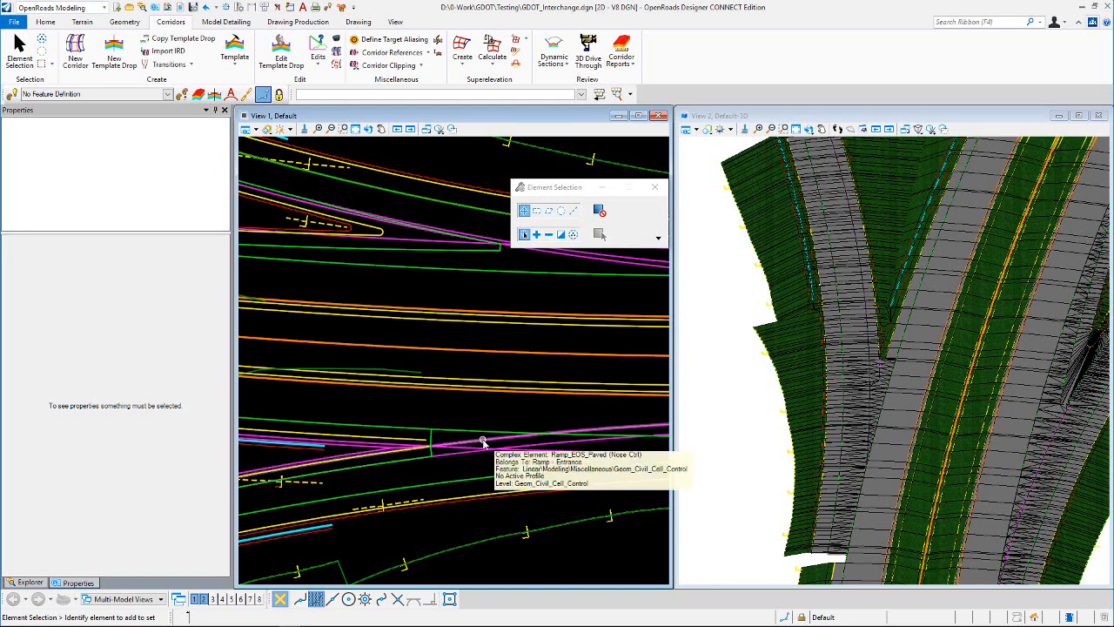
{"action": "left_click", "coordinate": [482, 442]}
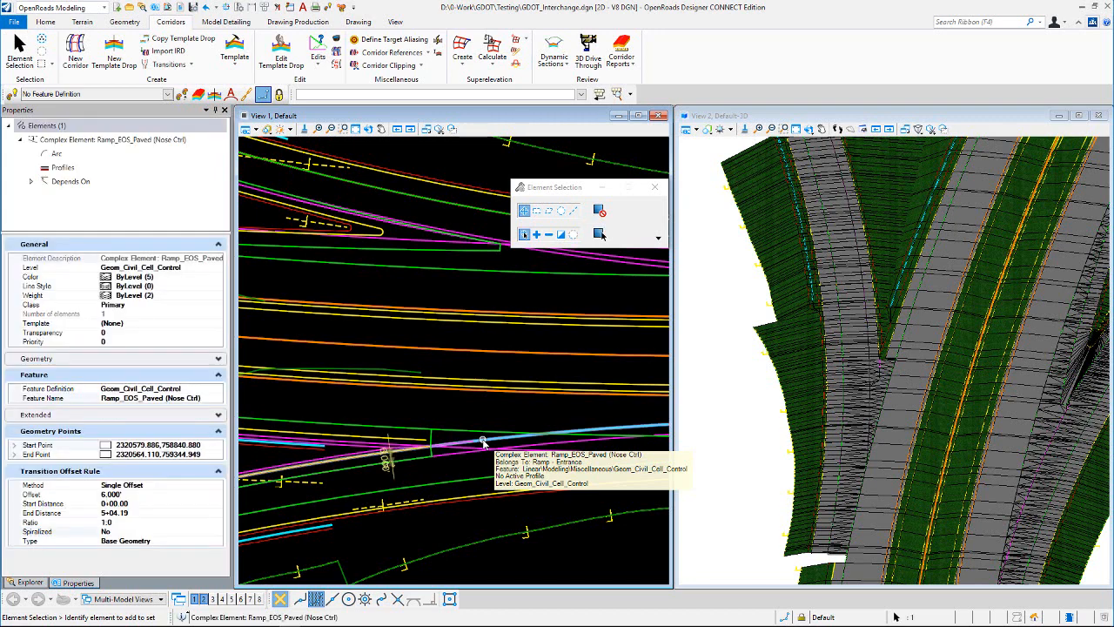
{"action": "left_click", "coordinate": [386, 459]}
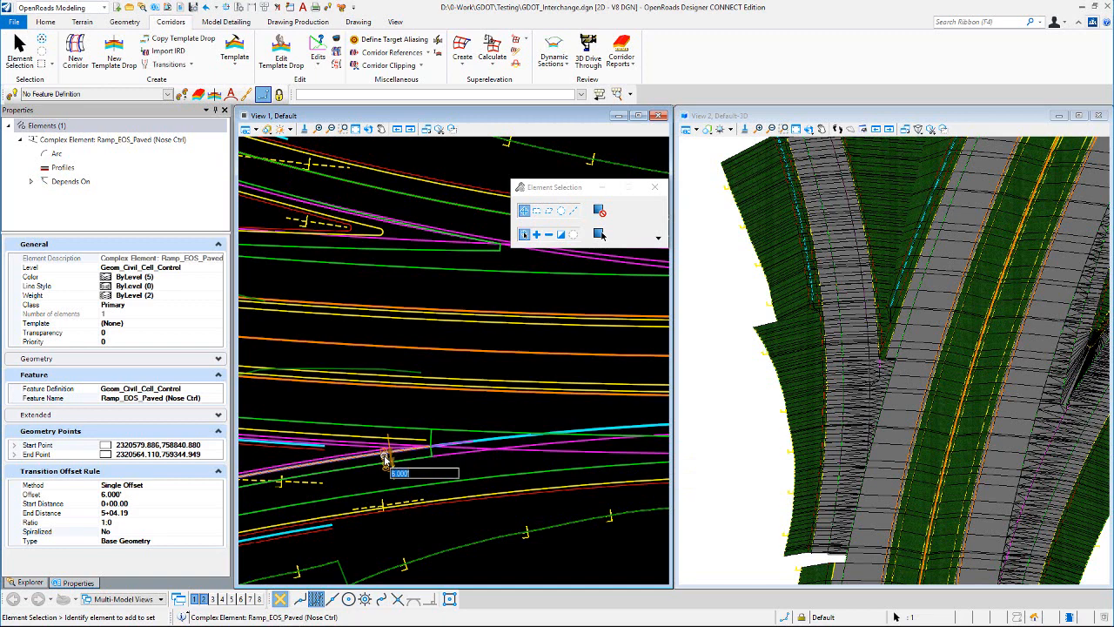
{"action": "left_click", "coordinate": [405, 467]}
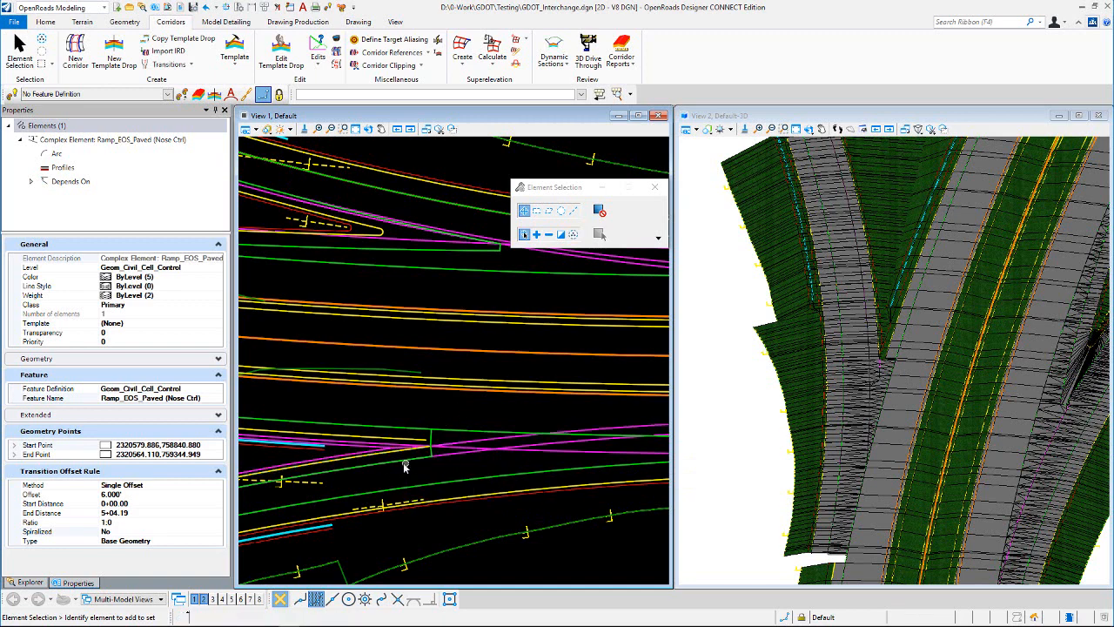
Step: Check the editable offset of the mainline paved shoulder control ML_EOS_Paved (Nose Ctrl) and deselect the element
{"action": "left_click", "coordinate": [463, 451]}
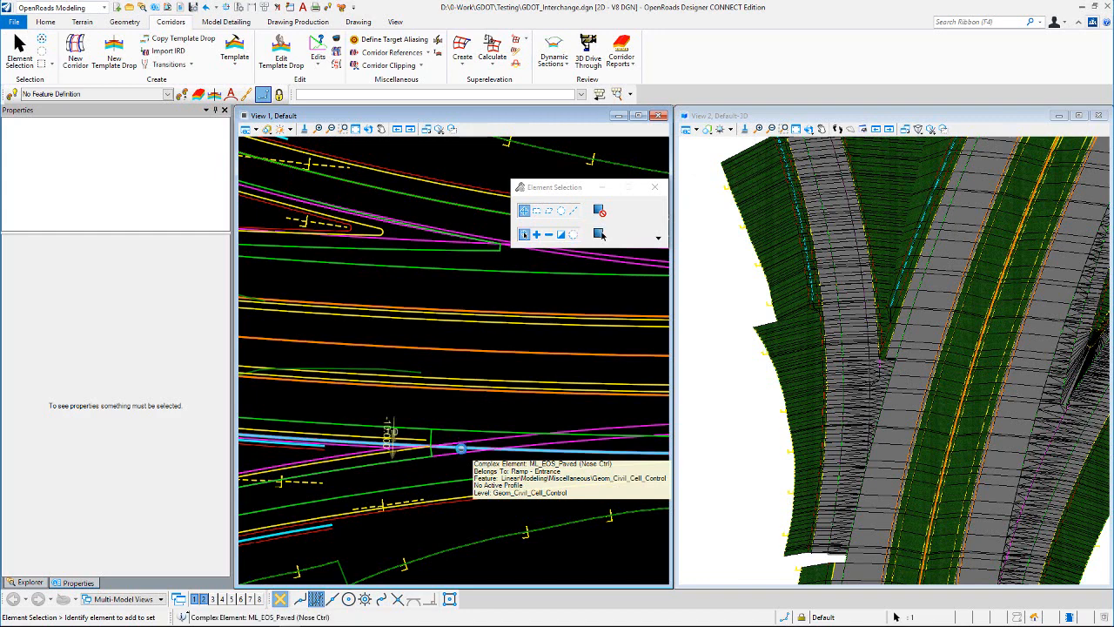
{"action": "left_click", "coordinate": [391, 427]}
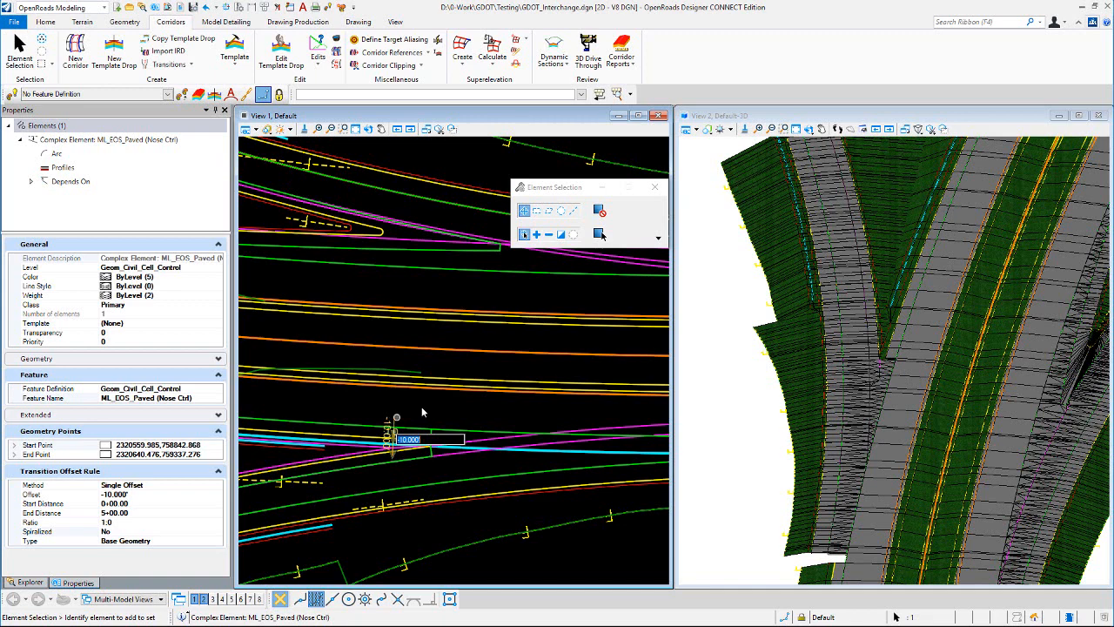
{"action": "left_click", "coordinate": [474, 407]}
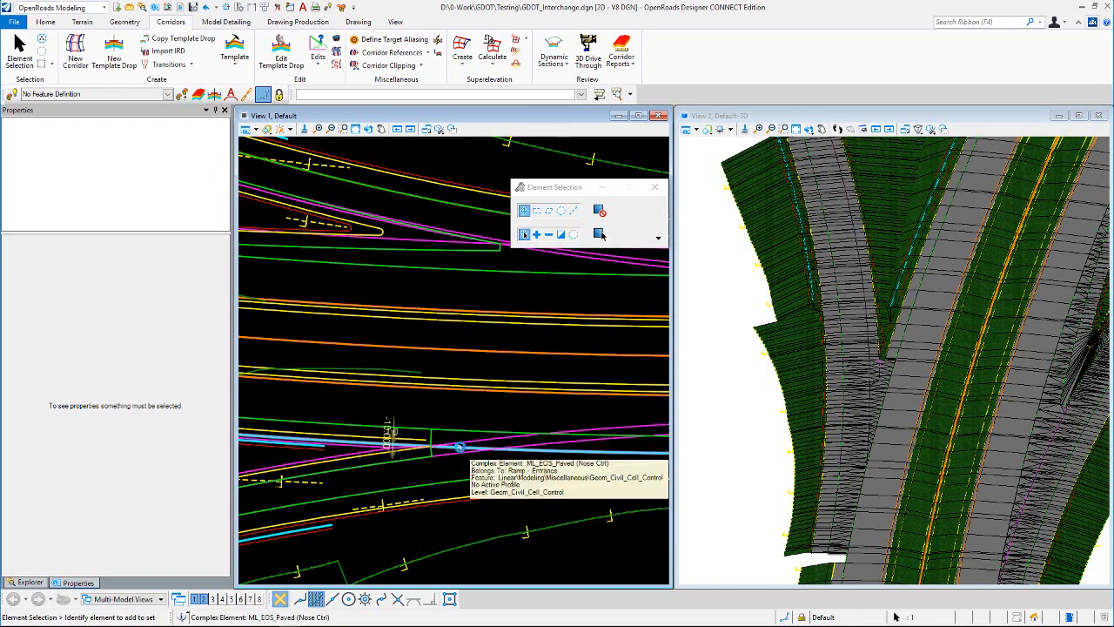
Step: Select the CC_DCH_Swale control at the gore, check its properties and on-screen dimensions, and clear the selection
{"action": "left_click", "coordinate": [460, 446]}
{"action": "left_click", "coordinate": [470, 442]}
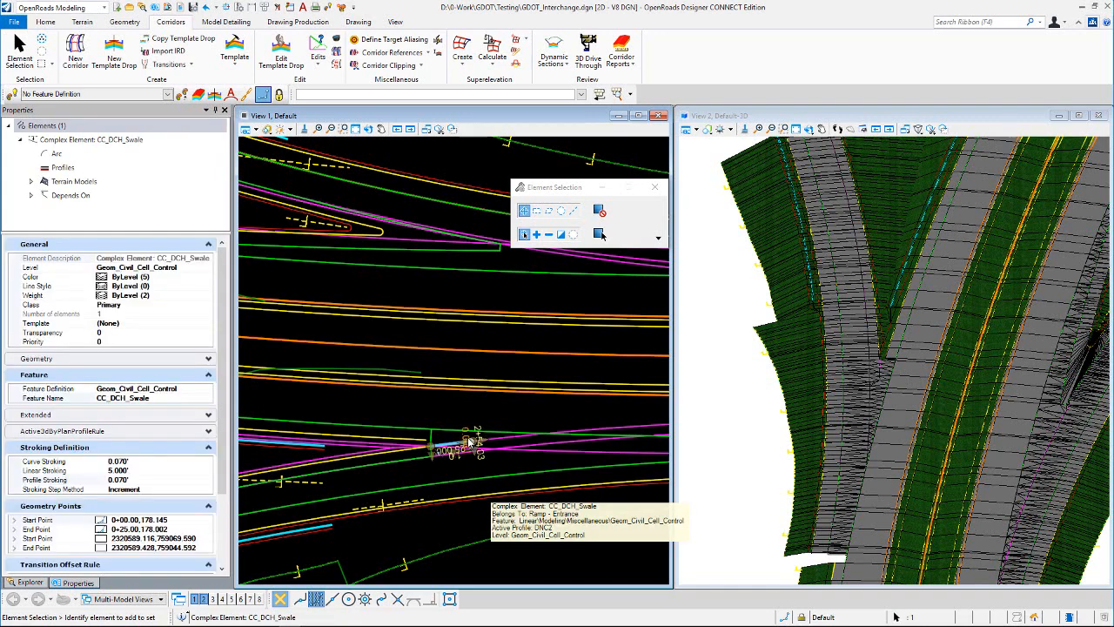
{"action": "left_click", "coordinate": [433, 439]}
Step: Check the RdEoP1 and RdEoP2 lines that cross at the start of the swale control, leaving nothing selected
{"action": "scroll", "coordinate": [433, 440], "scroll_direction": "up", "scroll_amount": 4}
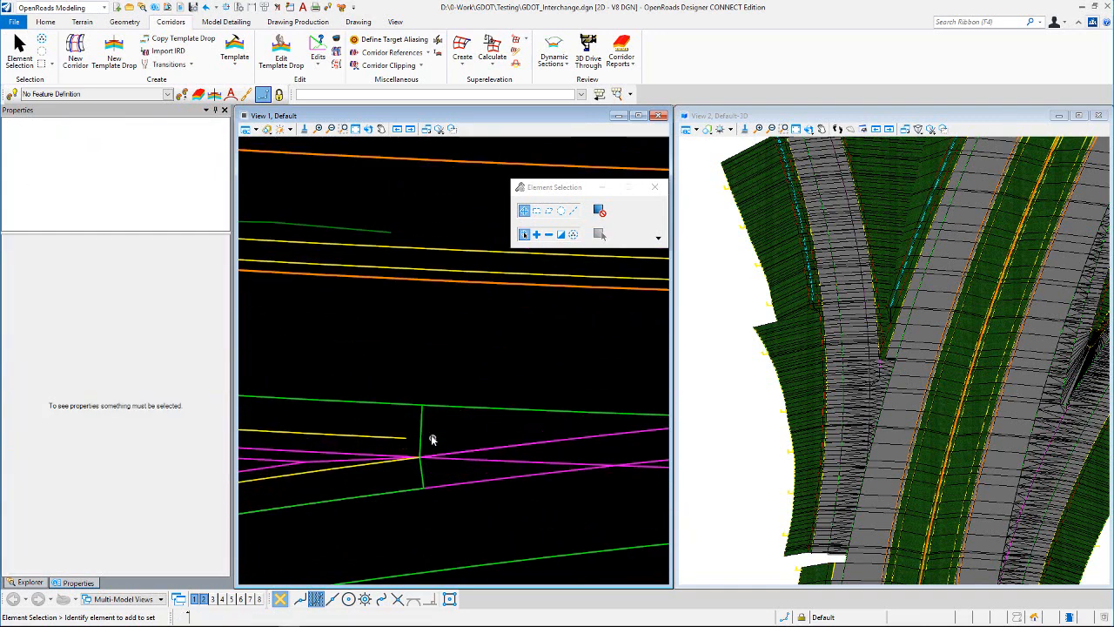
{"action": "left_click", "coordinate": [422, 426]}
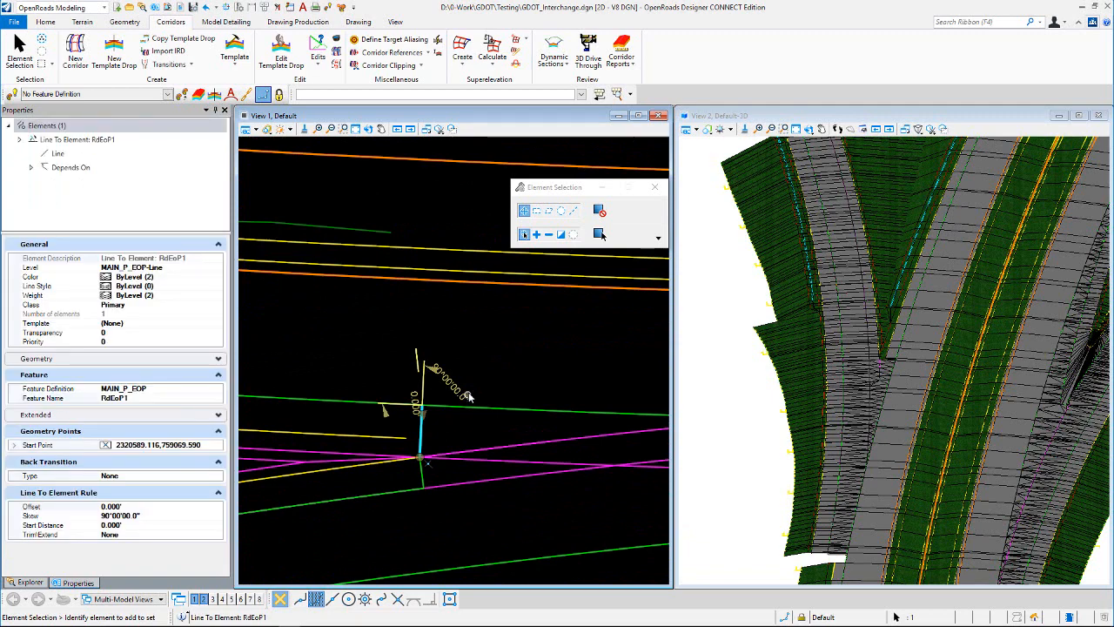
{"action": "left_click", "coordinate": [424, 481]}
{"action": "left_click", "coordinate": [519, 367]}
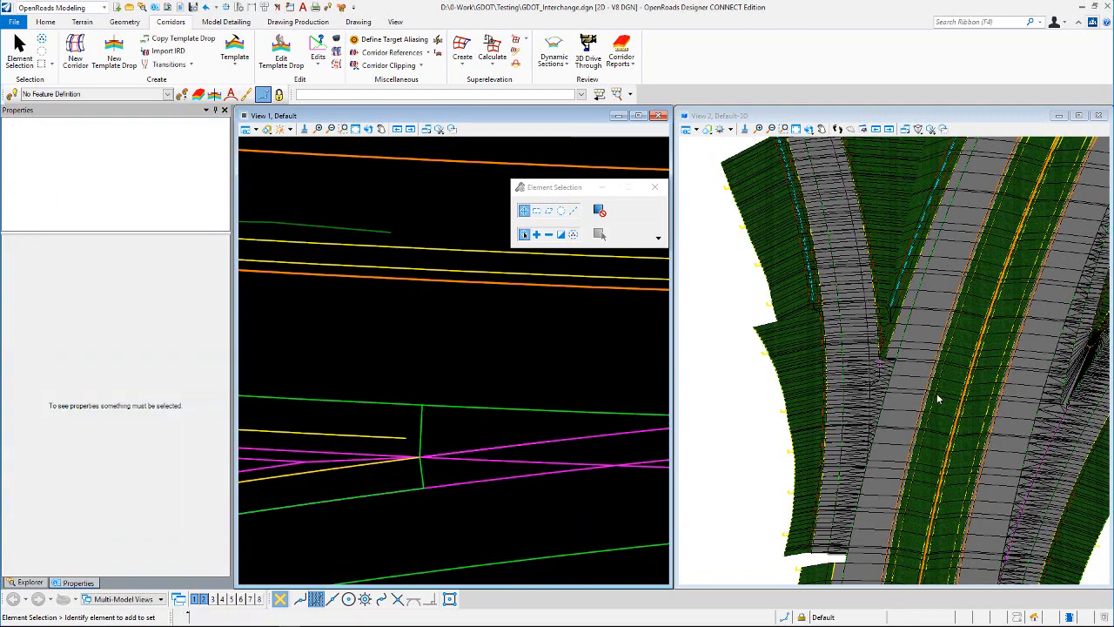
Step: Select CC_DCH_Swale in plan and compare its extent with the gore surface in the 3D model, then deselect it
{"action": "scroll", "coordinate": [881, 378], "scroll_direction": "up", "scroll_amount": 2}
{"action": "scroll", "coordinate": [881, 379], "scroll_direction": "up", "scroll_amount": 1}
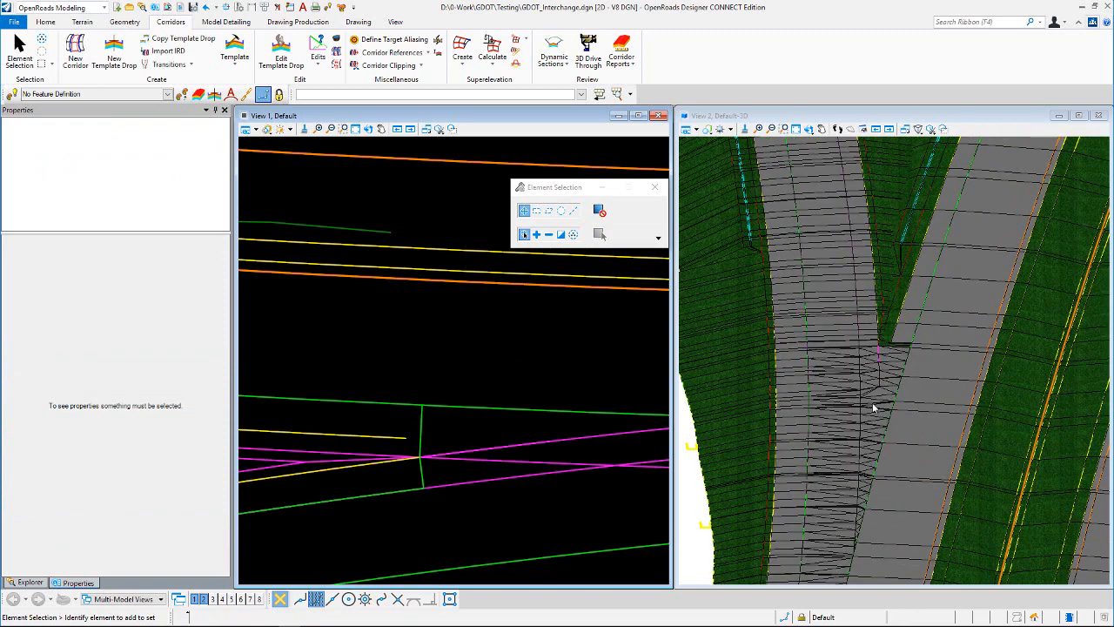
{"action": "left_click", "coordinate": [873, 408]}
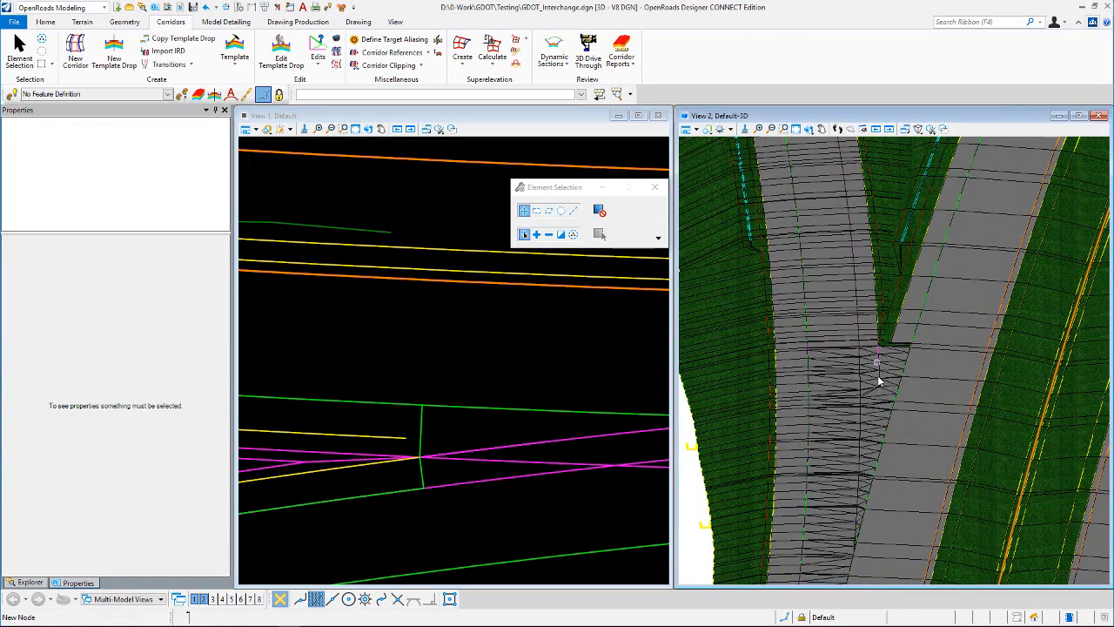
{"action": "left_click", "coordinate": [531, 364]}
{"action": "scroll", "coordinate": [470, 396], "scroll_direction": "down", "scroll_amount": 2}
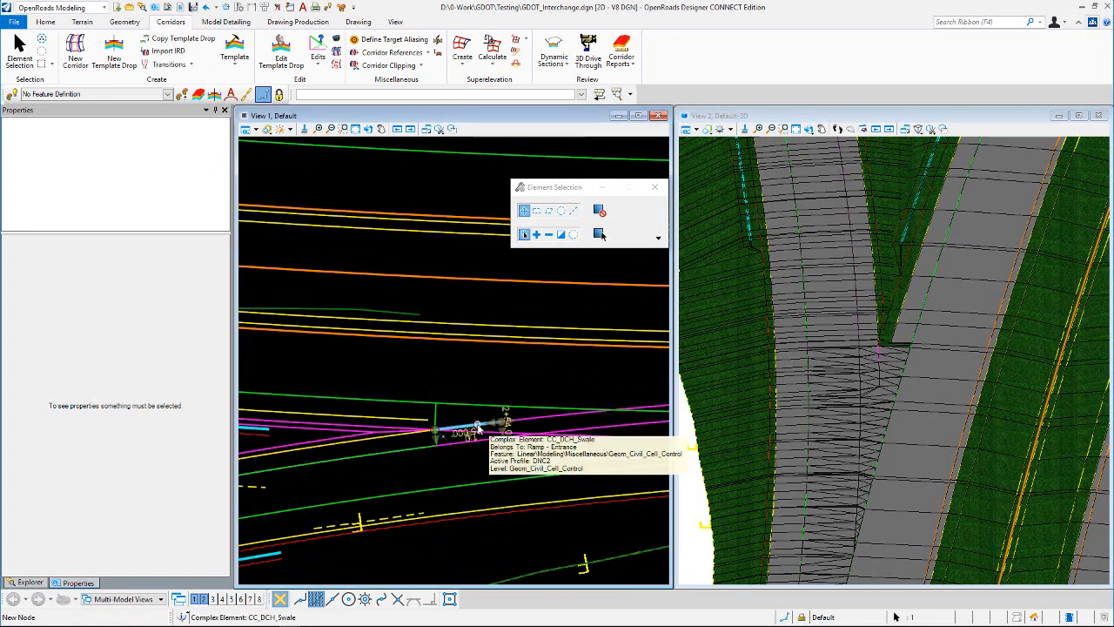
{"action": "left_click", "coordinate": [478, 428]}
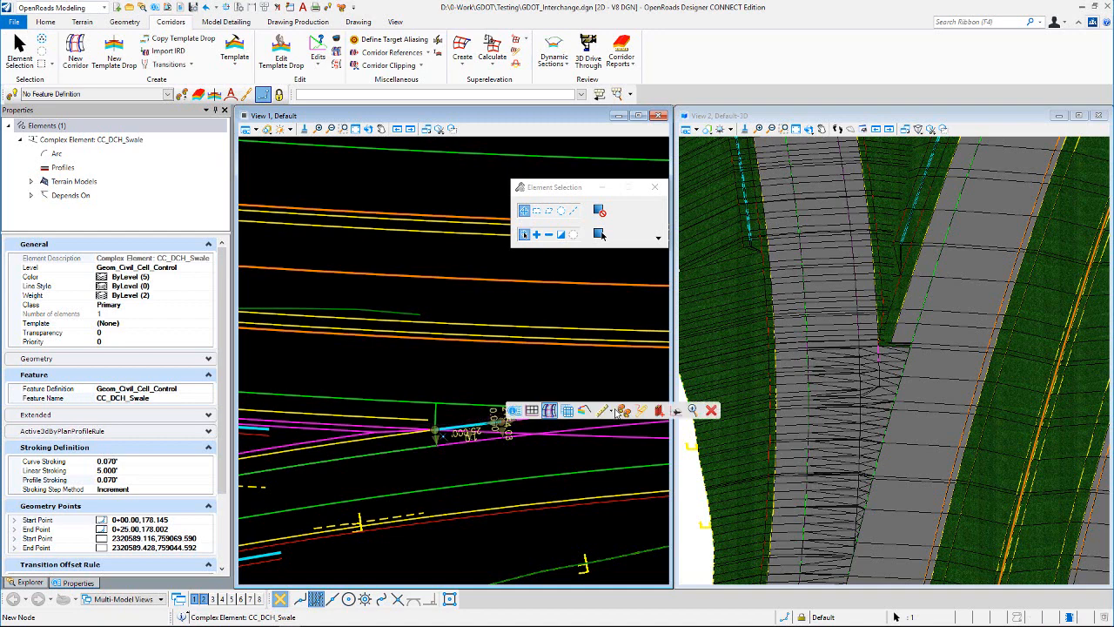
{"action": "scroll", "coordinate": [881, 353], "scroll_direction": "up", "scroll_amount": 4}
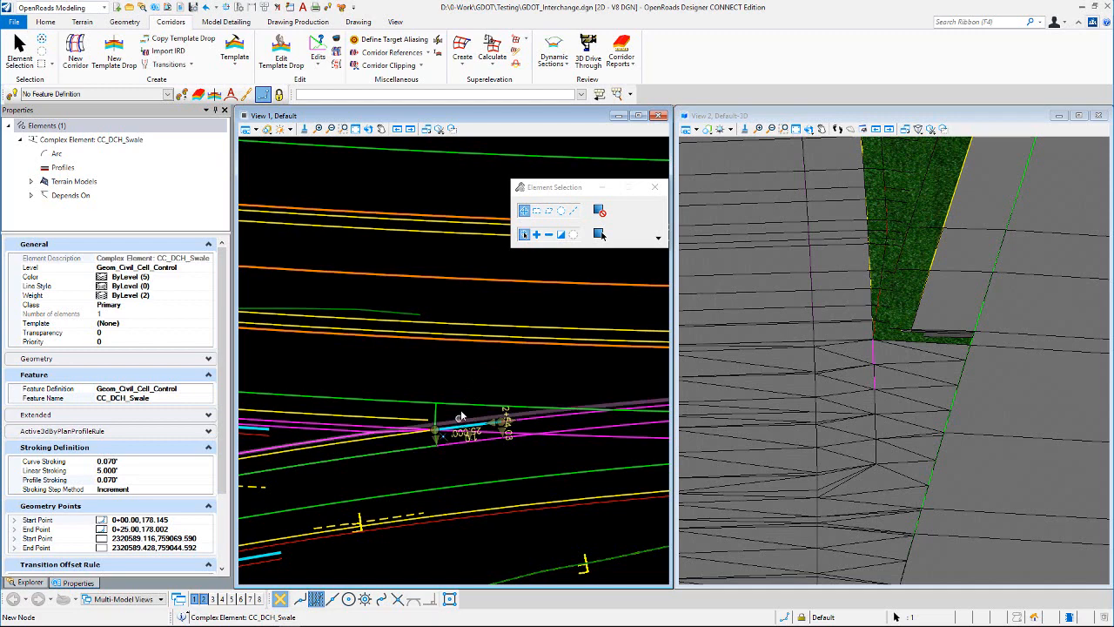
{"action": "left_click", "coordinate": [470, 362]}
{"action": "scroll", "coordinate": [909, 352], "scroll_direction": "down", "scroll_amount": 2}
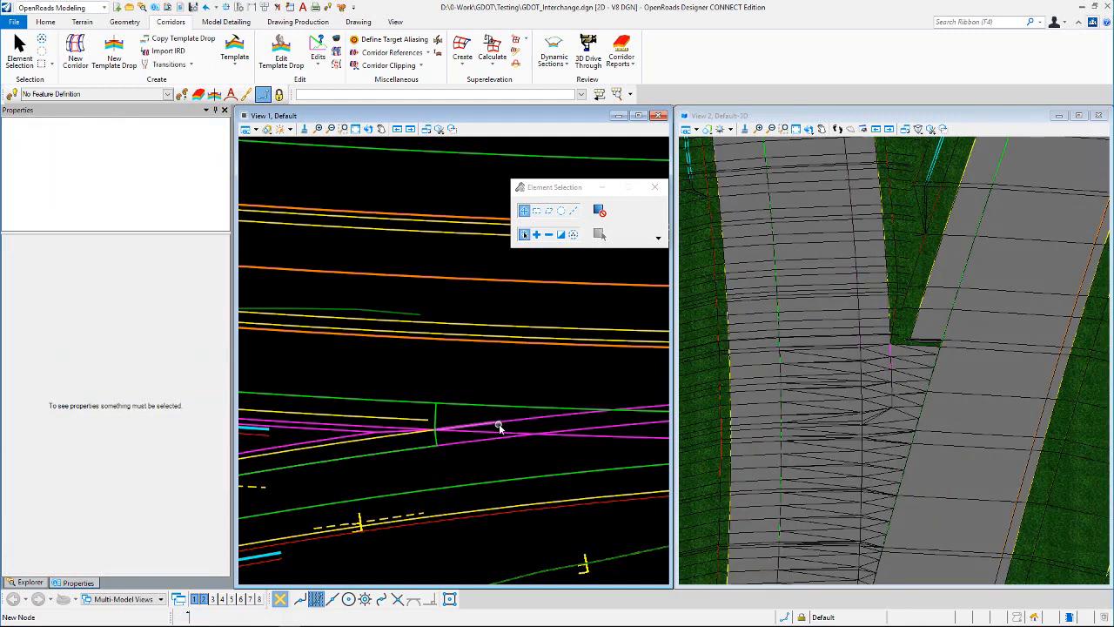
Step: Turn on the display of construction elements in the plan view of the entrance ramp
{"action": "scroll", "coordinate": [489, 435], "scroll_direction": "down", "scroll_amount": 2}
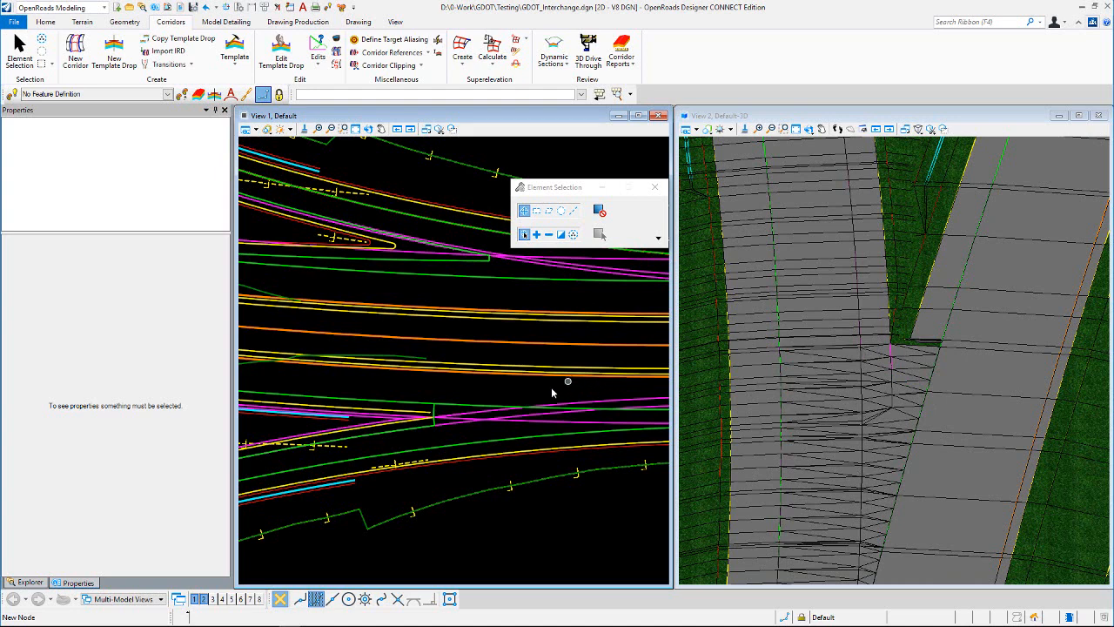
{"action": "scroll", "coordinate": [473, 430], "scroll_direction": "up", "scroll_amount": 1}
{"action": "scroll", "coordinate": [470, 429], "scroll_direction": "up", "scroll_amount": 1}
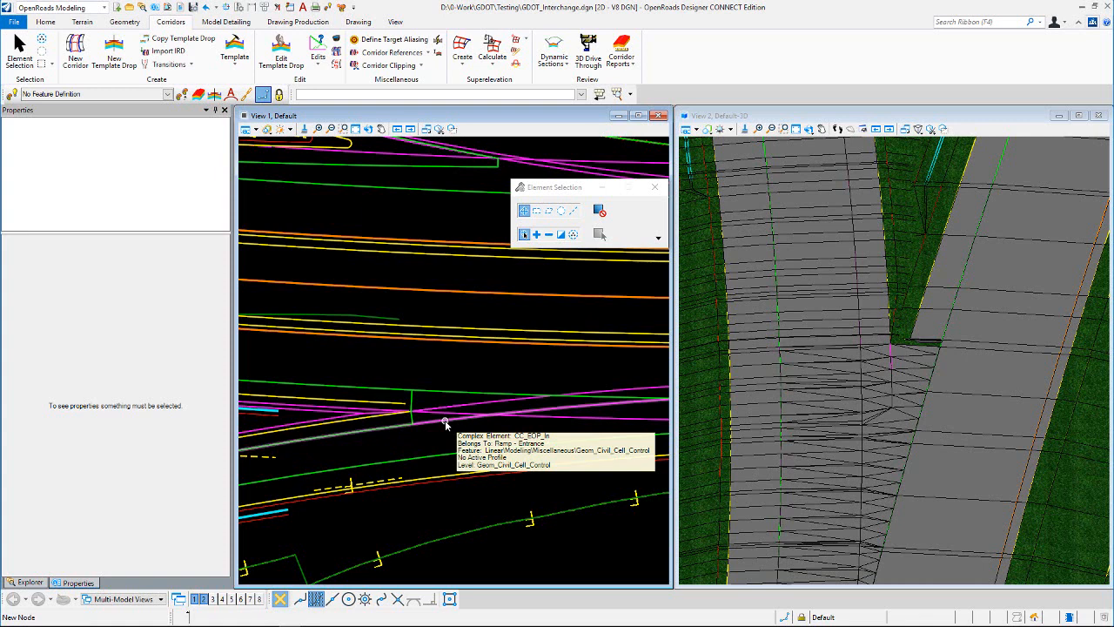
{"action": "left_click", "coordinate": [445, 423]}
{"action": "left_click", "coordinate": [391, 357]}
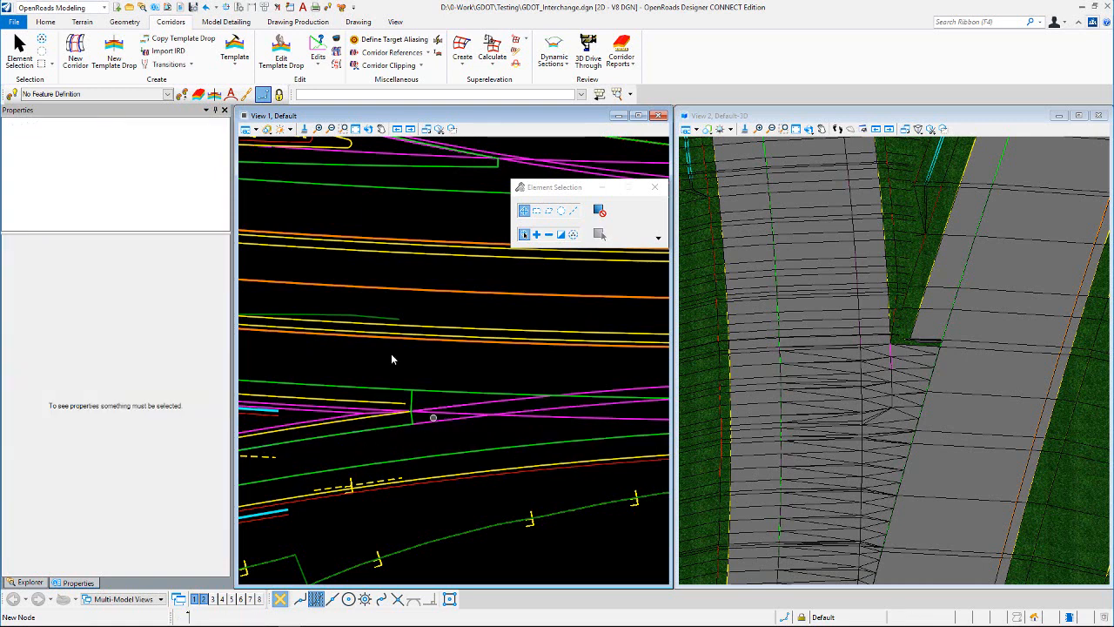
{"action": "left_click", "coordinate": [256, 129]}
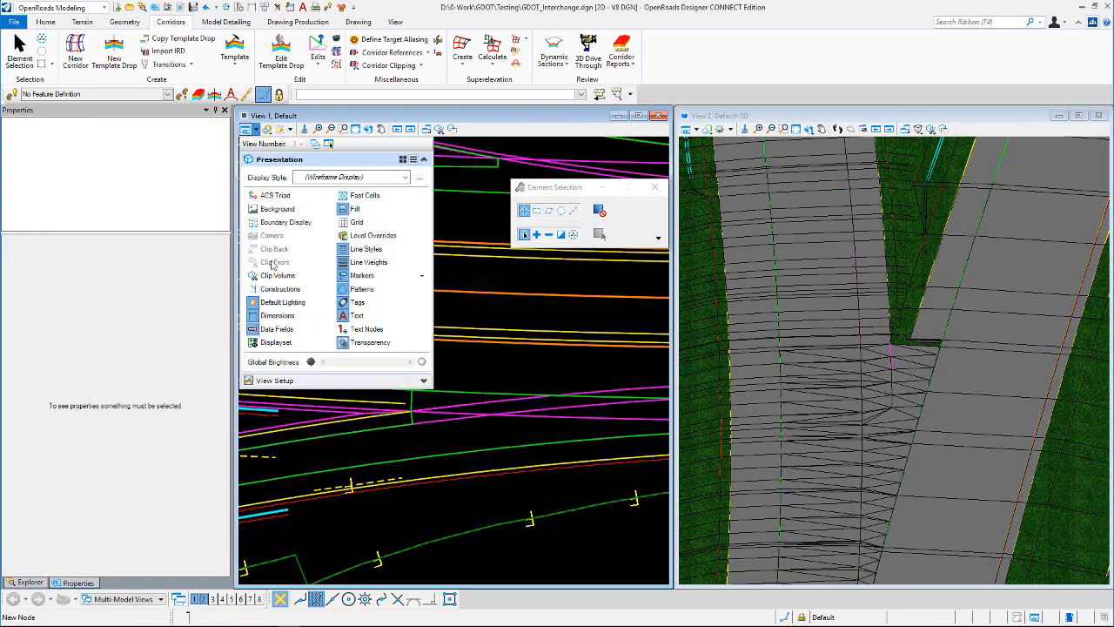
{"action": "left_click", "coordinate": [279, 288]}
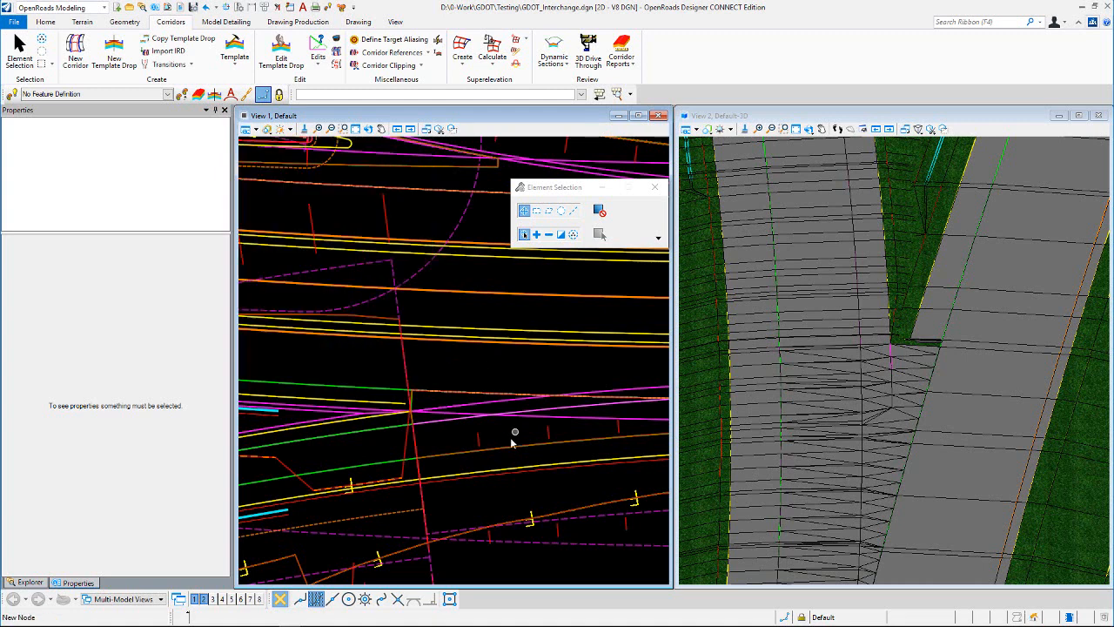
Step: Select the DNC_BreakLine construction element and review its transition offset and profile slope rules, then clear the selection
{"action": "mouse_move", "coordinate": [446, 423]}
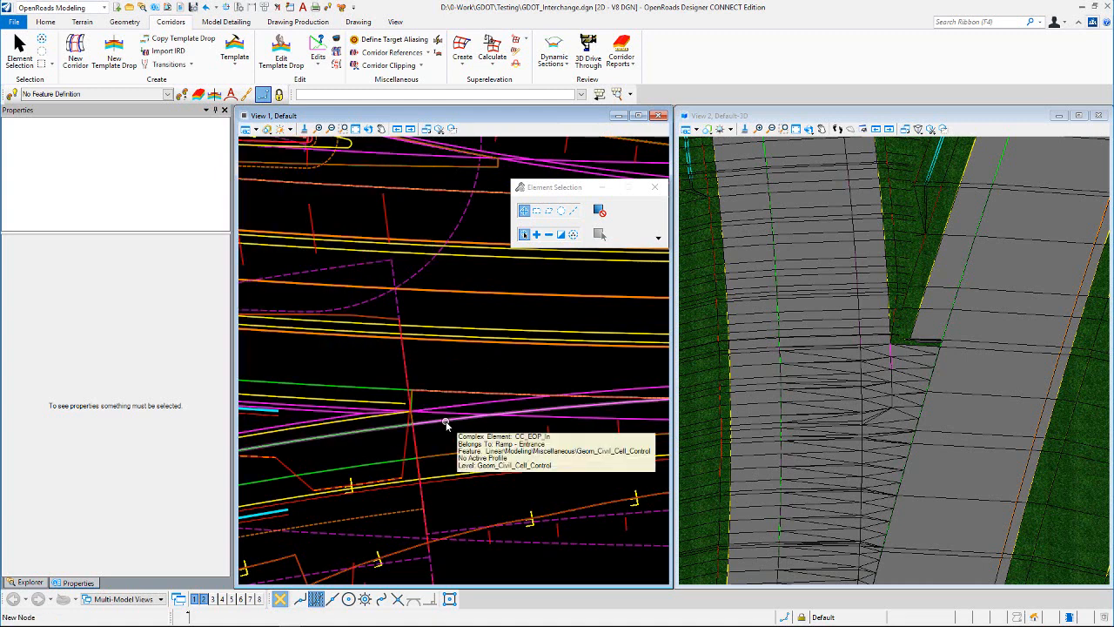
{"action": "left_click", "coordinate": [445, 424]}
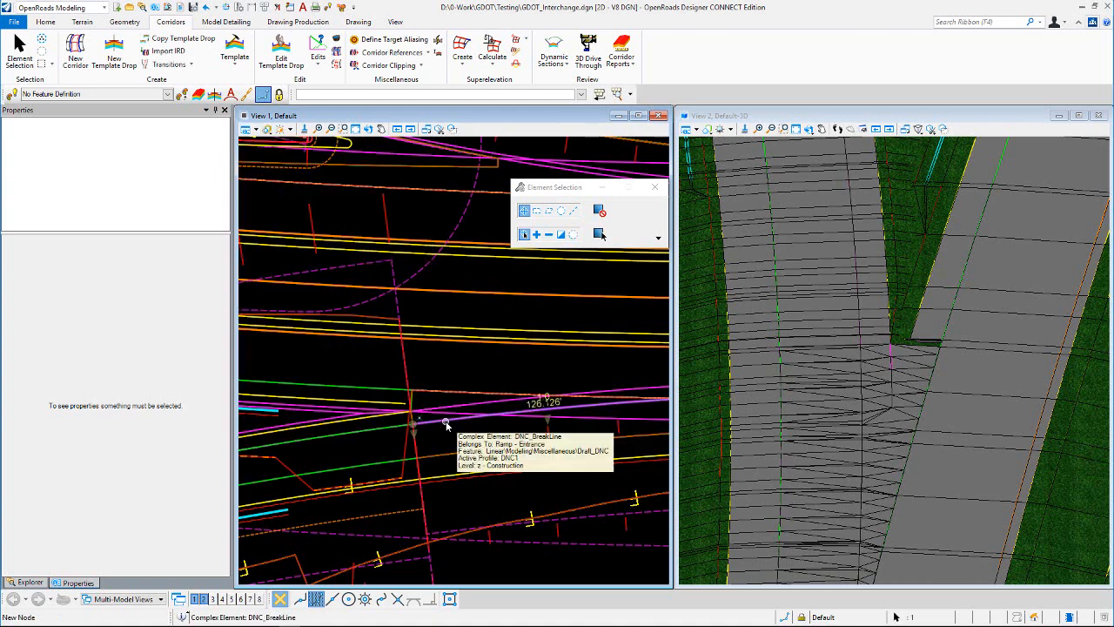
{"action": "scroll", "coordinate": [453, 435], "scroll_direction": "up", "scroll_amount": 3}
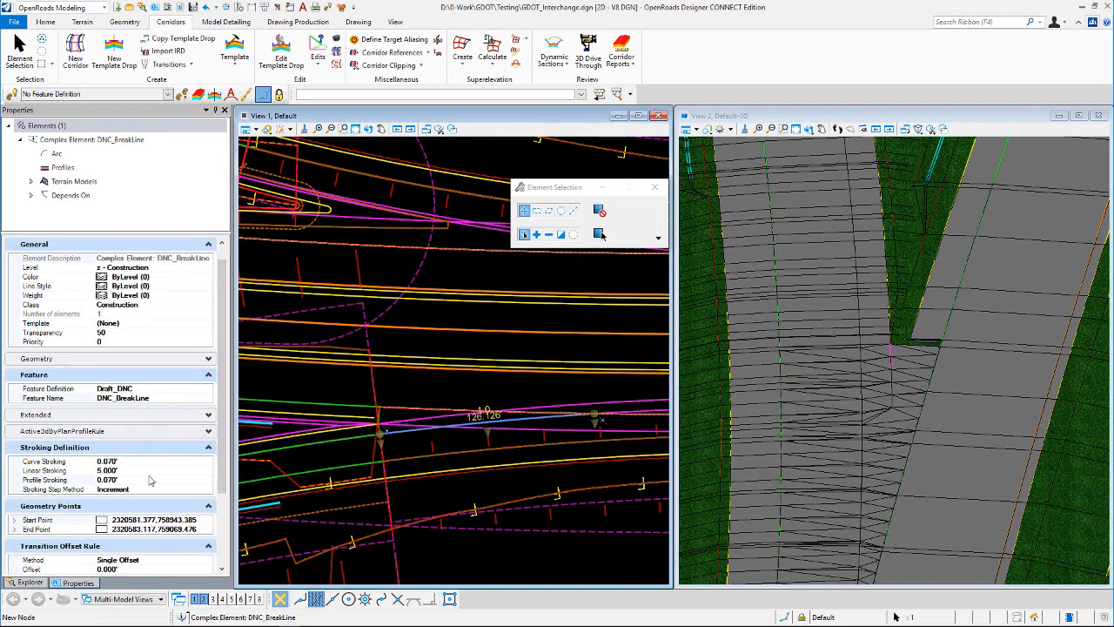
{"action": "scroll", "coordinate": [151, 480], "scroll_direction": "down", "scroll_amount": 2}
{"action": "scroll", "coordinate": [151, 481], "scroll_direction": "down", "scroll_amount": 1}
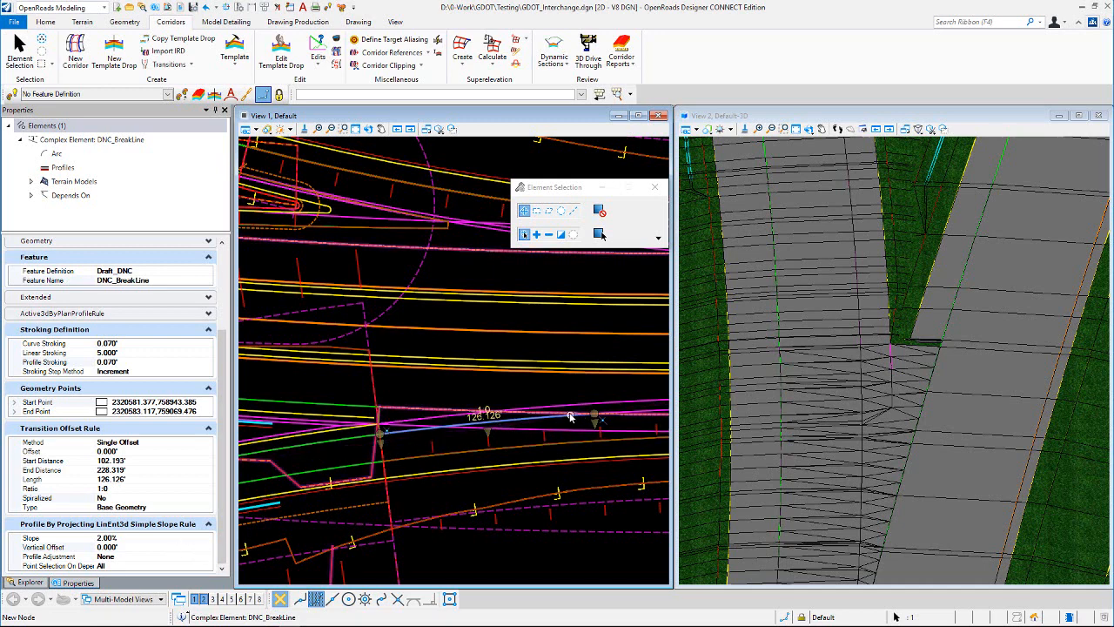
{"action": "left_click", "coordinate": [461, 385]}
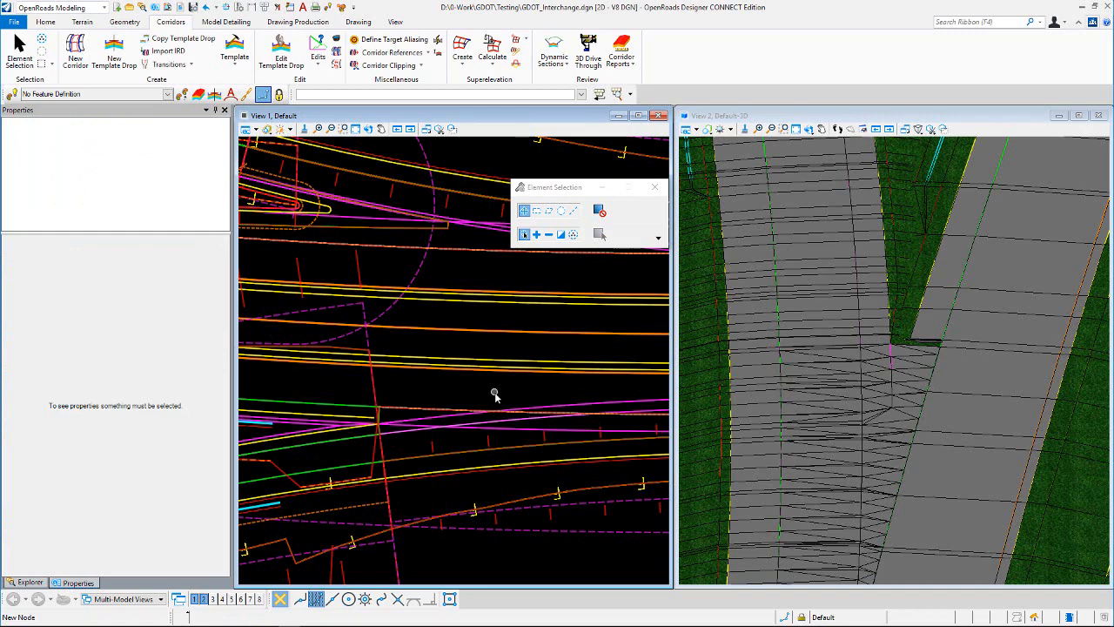
Step: Open the mainline's Rural Arterial w/Median/Paved Shoulder template drop in the editor to inspect the outside paved shoulder
{"action": "scroll", "coordinate": [534, 406], "scroll_direction": "down", "scroll_amount": 2}
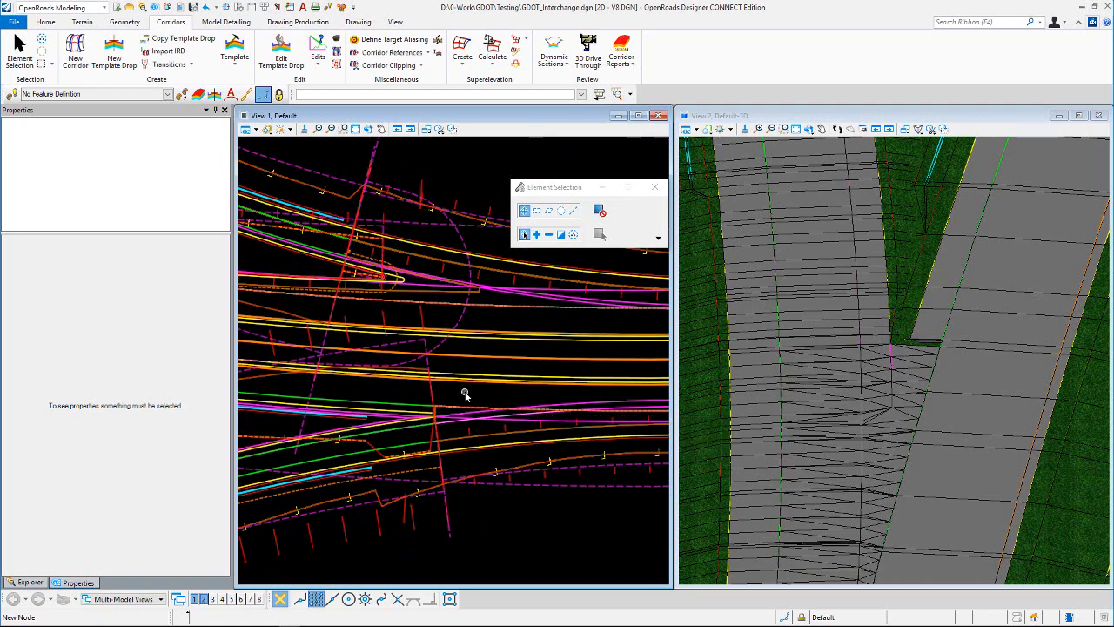
{"action": "scroll", "coordinate": [383, 419], "scroll_direction": "up", "scroll_amount": 4}
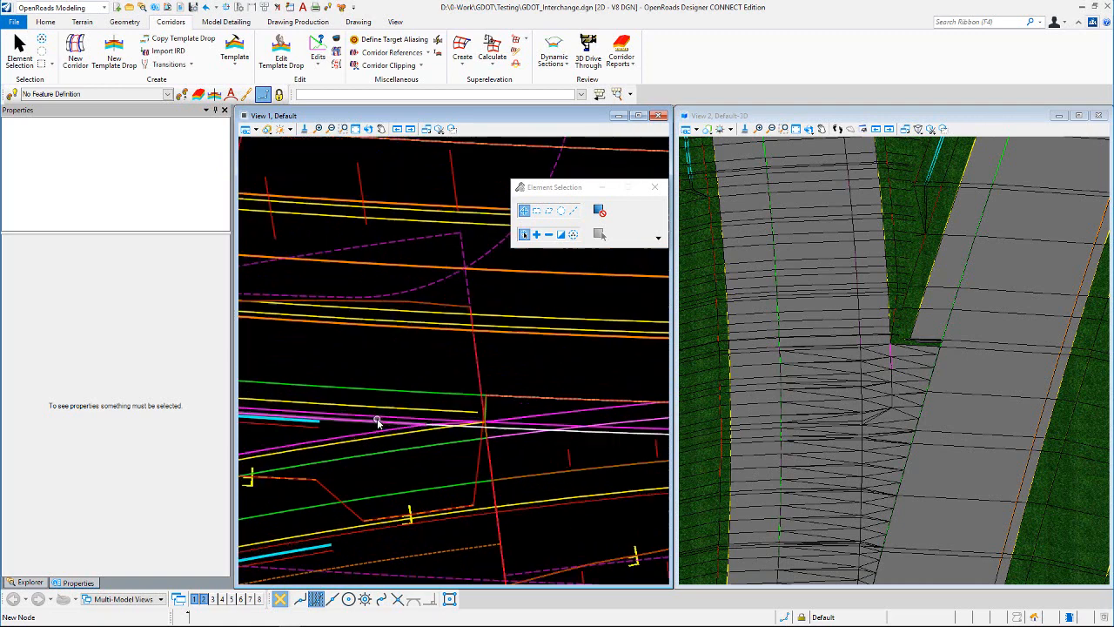
{"action": "scroll", "coordinate": [394, 414], "scroll_direction": "up", "scroll_amount": 1}
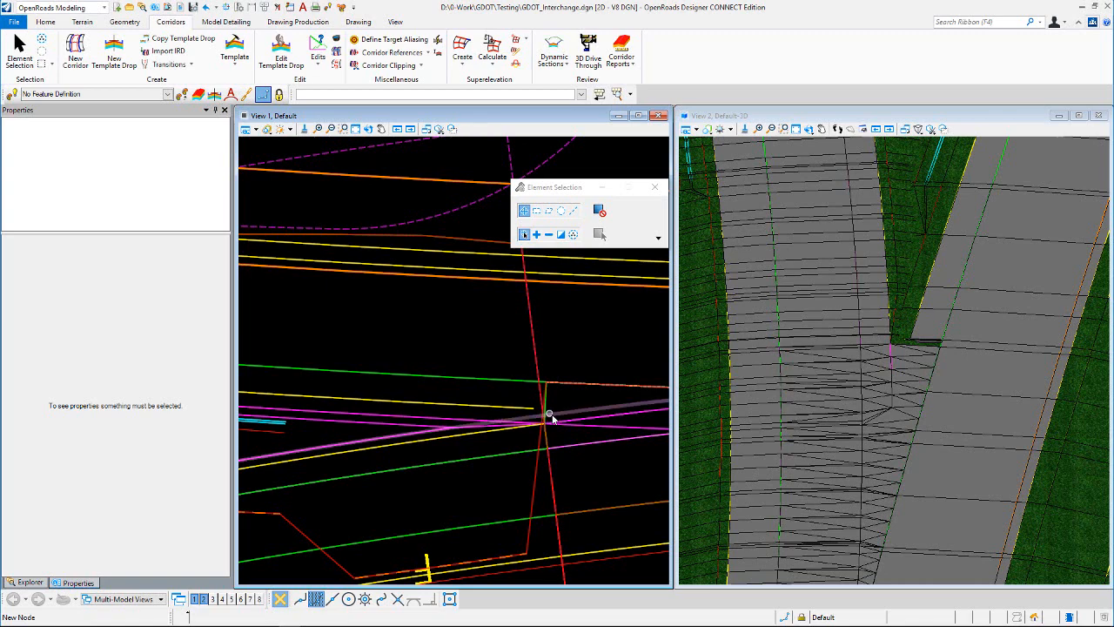
{"action": "scroll", "coordinate": [547, 410], "scroll_direction": "down", "scroll_amount": 2}
{"action": "scroll", "coordinate": [402, 407], "scroll_direction": "down", "scroll_amount": 1}
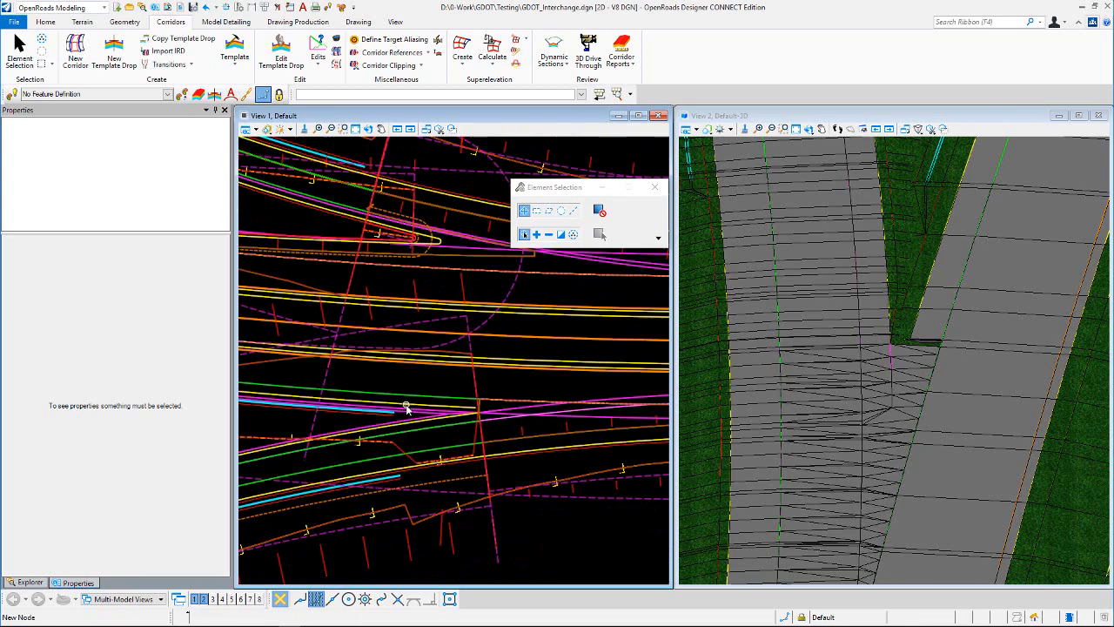
{"action": "left_click", "coordinate": [574, 498]}
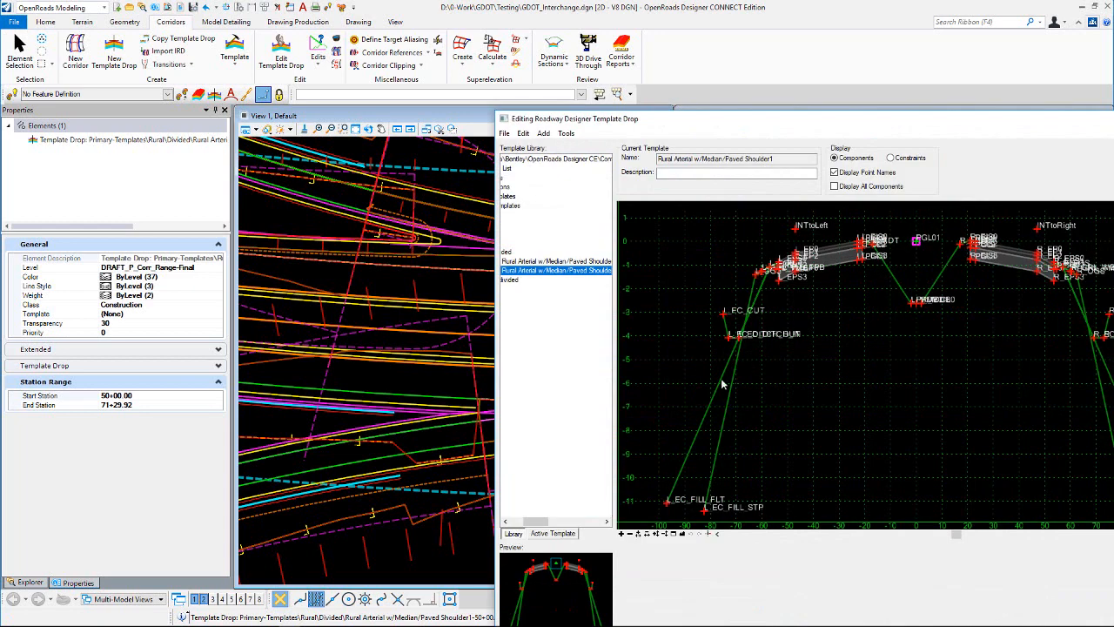
{"action": "scroll", "coordinate": [764, 291], "scroll_direction": "up", "scroll_amount": 4}
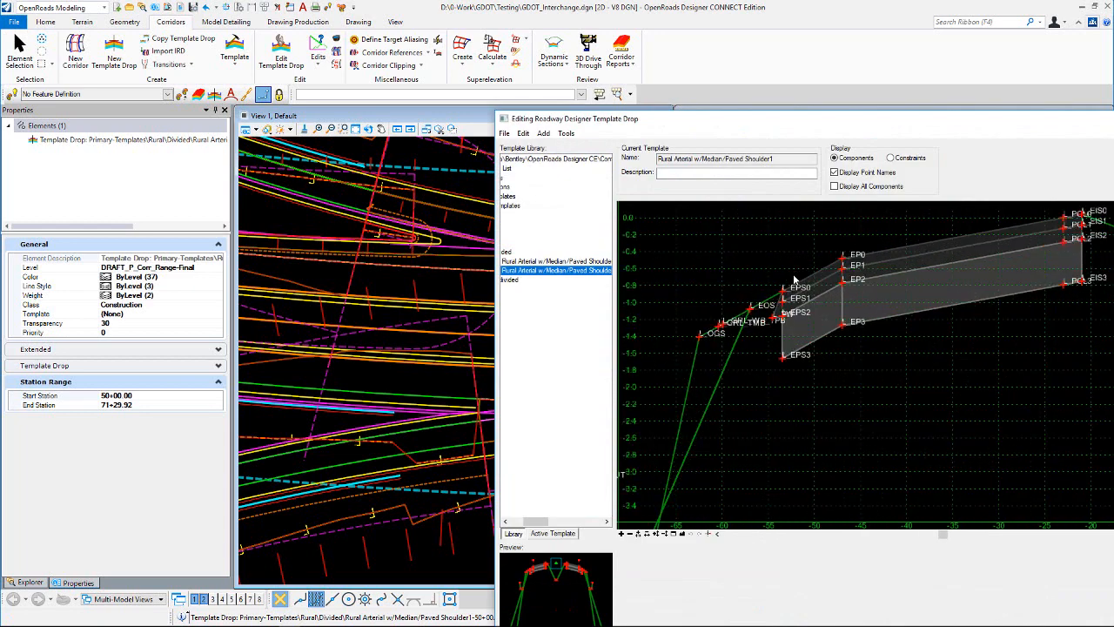
Step: Check the horizontal and slope constraints of template points L_EPS0 and L_EOS, then close the editor and deselect the template drop
{"action": "mouse_move", "coordinate": [783, 295]}
{"action": "double_click", "coordinate": [786, 296]}
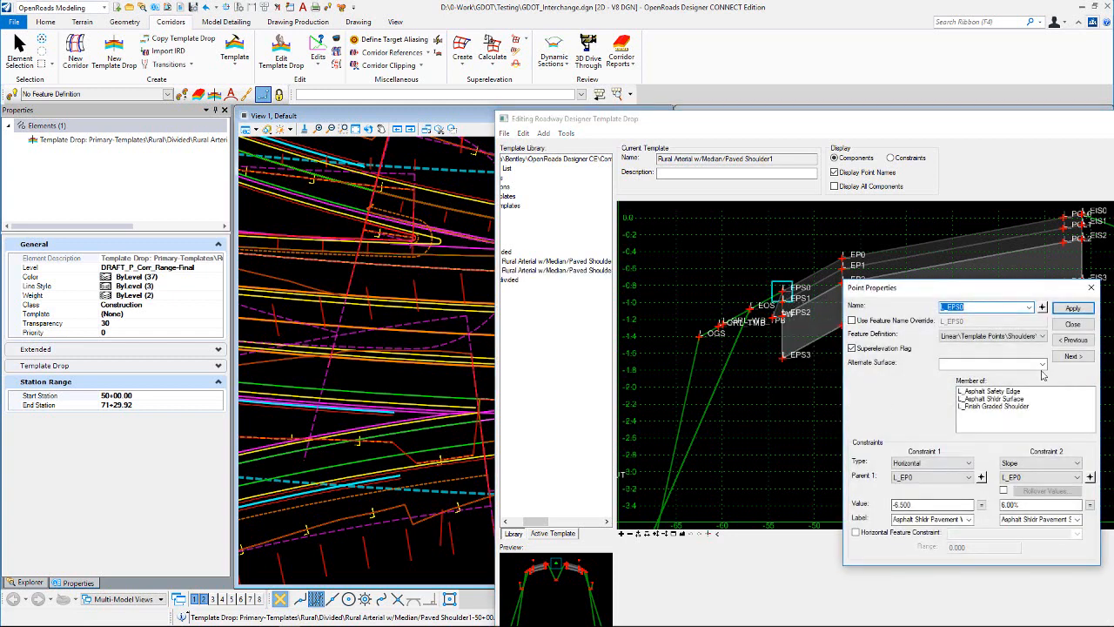
{"action": "left_click", "coordinate": [1042, 308]}
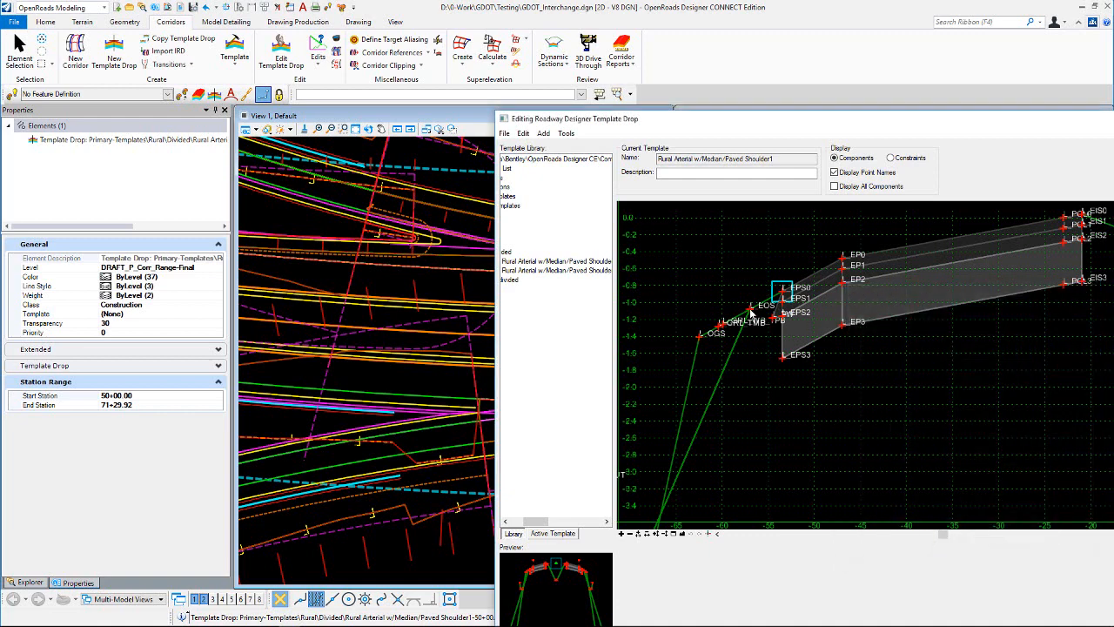
{"action": "left_click", "coordinate": [751, 311]}
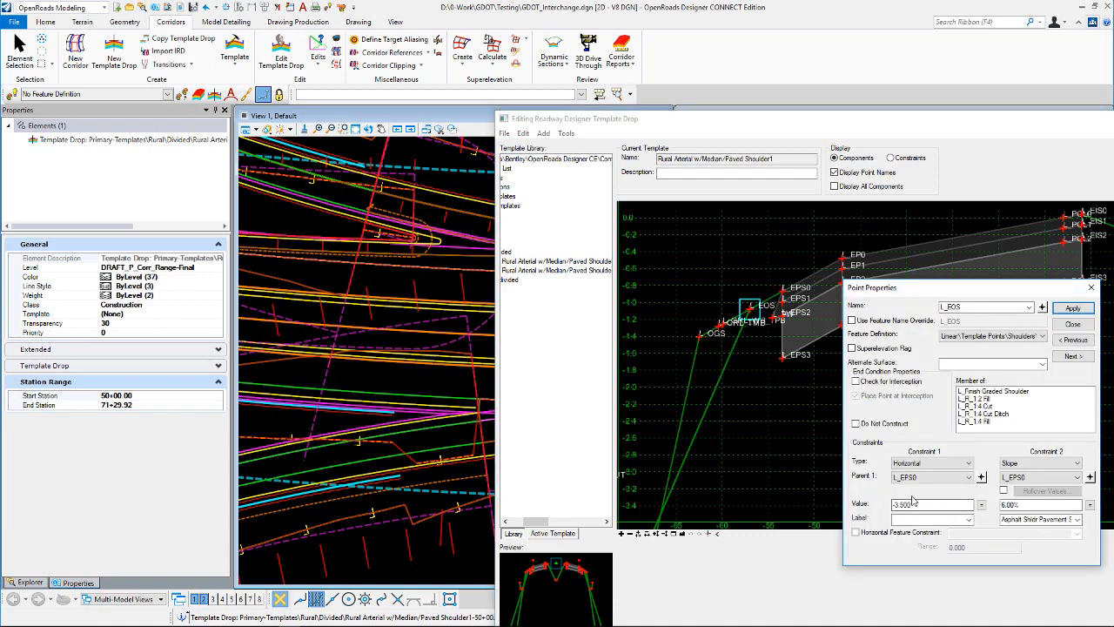
{"action": "left_click", "coordinate": [1072, 323]}
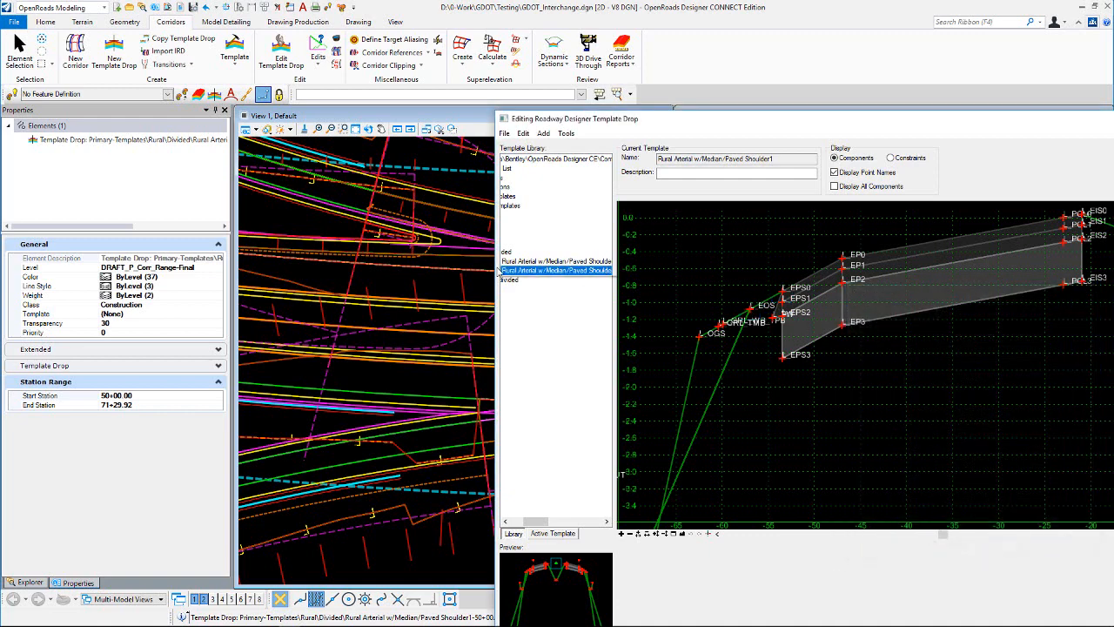
{"action": "key", "text": "Escape"}
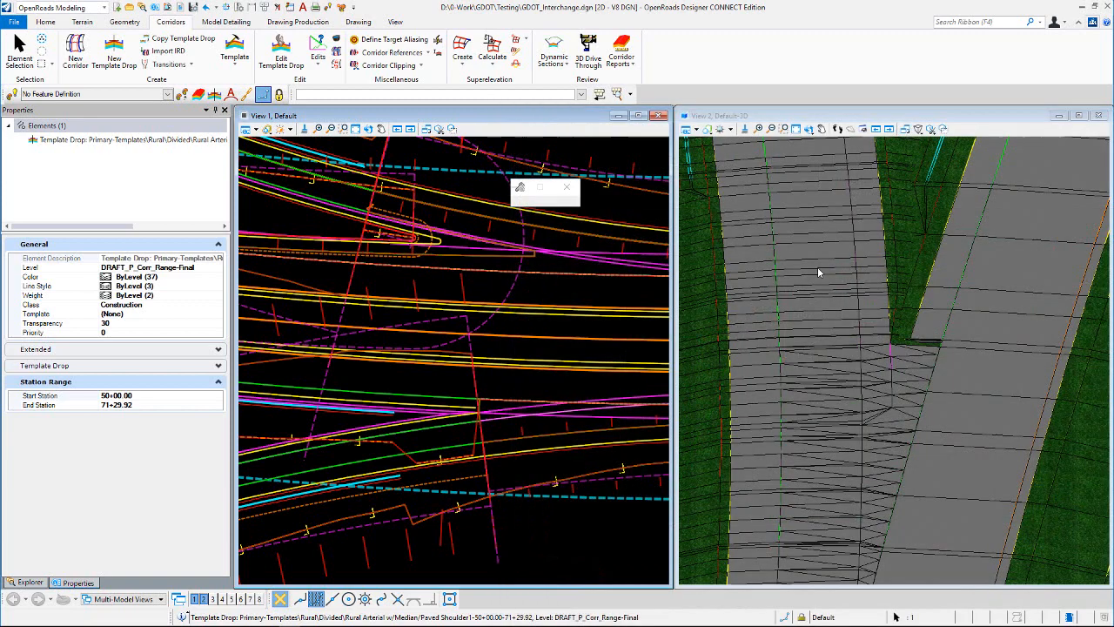
{"action": "left_click", "coordinate": [445, 281]}
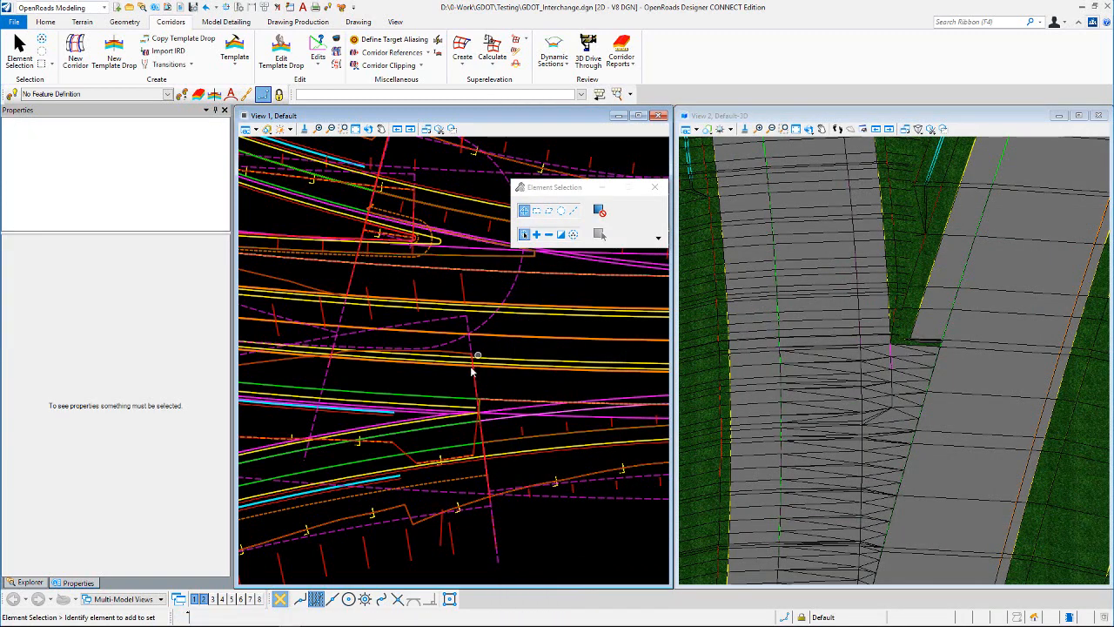
Step: Select ML_EOS_Paved (Nose Ctrl) and compare its Transition Offset Rule with the template's paved shoulder
{"action": "scroll", "coordinate": [464, 390], "scroll_direction": "up", "scroll_amount": 2}
{"action": "scroll", "coordinate": [432, 422], "scroll_direction": "down", "scroll_amount": 2}
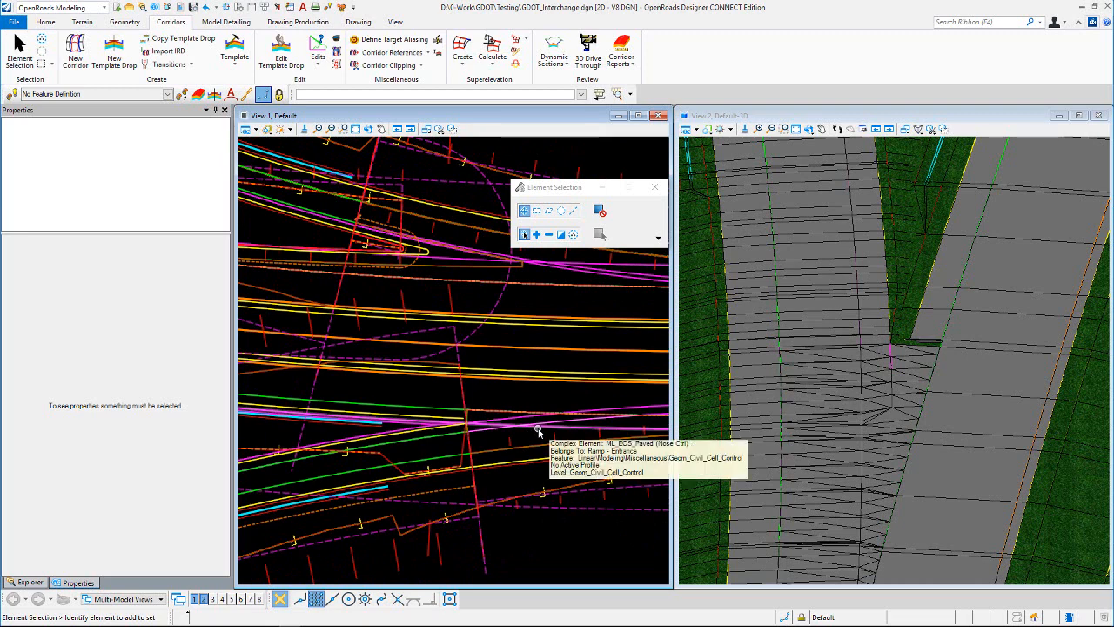
{"action": "left_click", "coordinate": [468, 426]}
{"action": "left_click", "coordinate": [510, 390]}
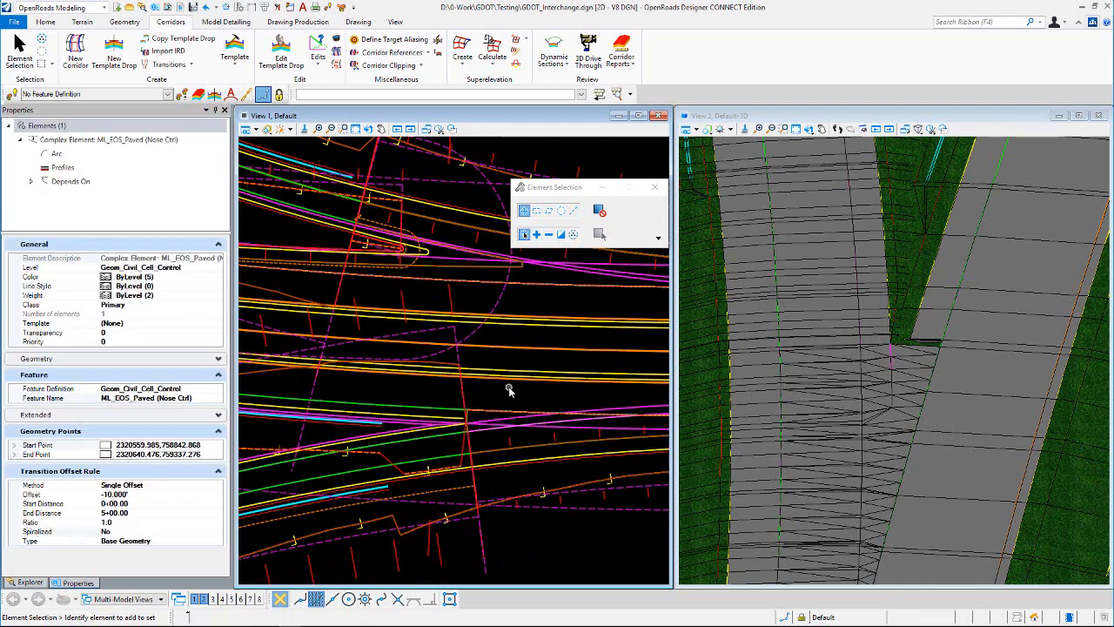
{"action": "left_click", "coordinate": [539, 426]}
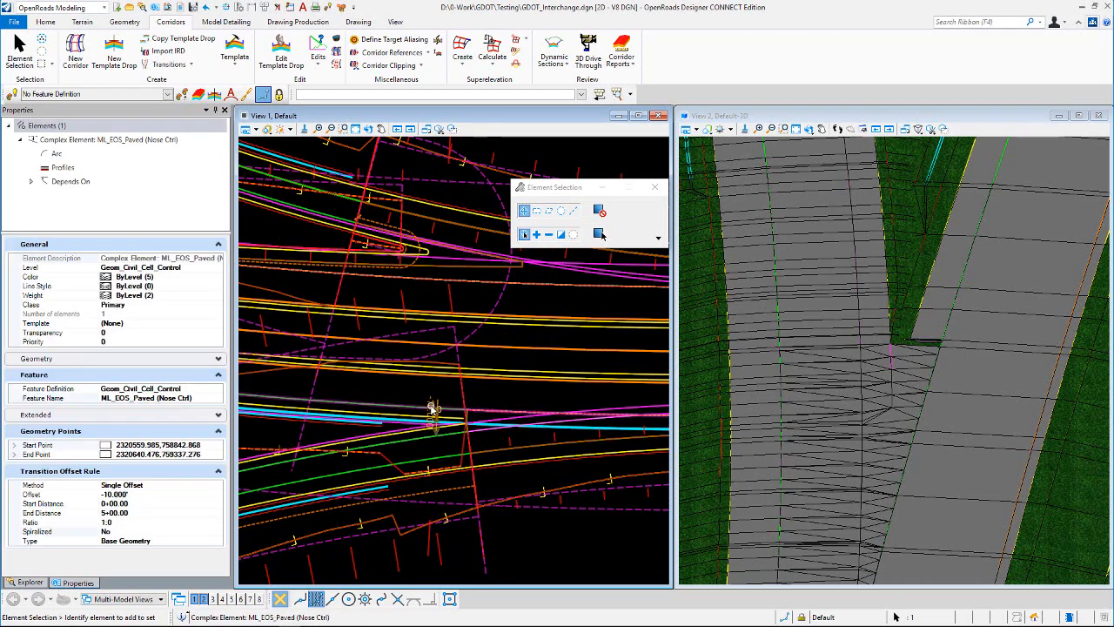
Step: Set the ML_EOS_Paved (Nose Ctrl) transition offset to -6.500', reselect it to check the rule, and clear the selection
{"action": "mouse_move", "coordinate": [432, 407]}
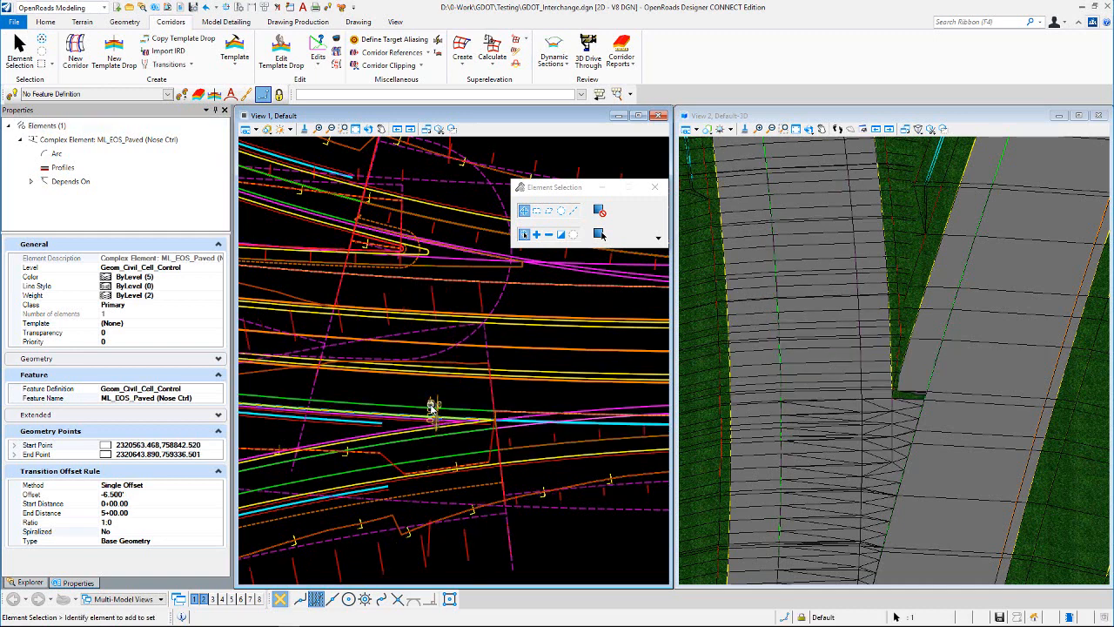
{"action": "left_click", "coordinate": [464, 391]}
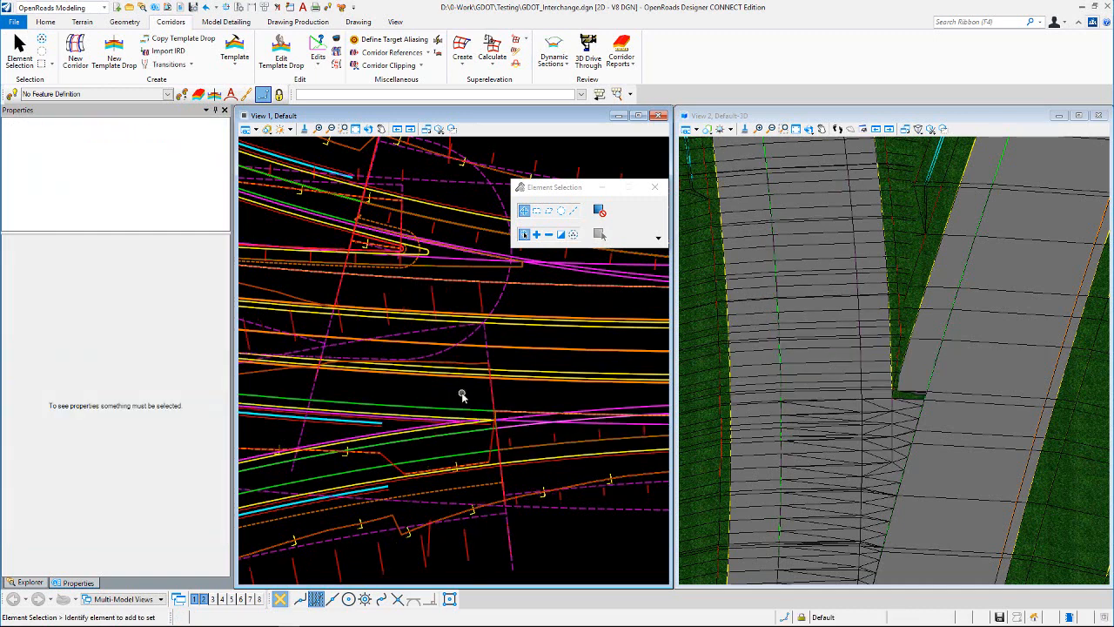
{"action": "scroll", "coordinate": [427, 405], "scroll_direction": "up", "scroll_amount": 2}
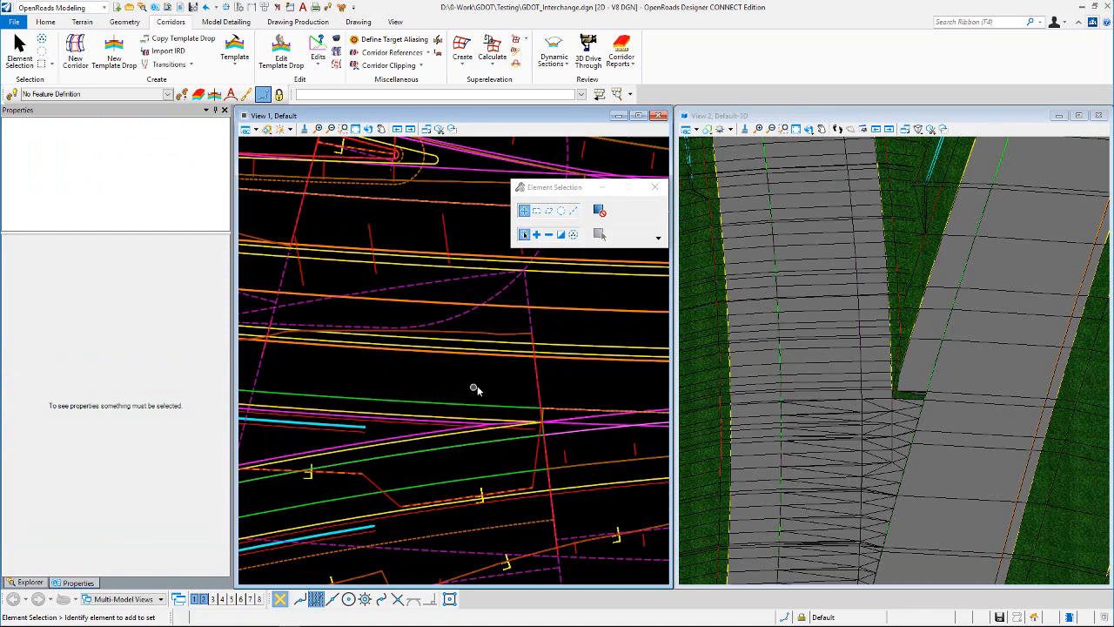
{"action": "scroll", "coordinate": [581, 429], "scroll_direction": "up", "scroll_amount": 2}
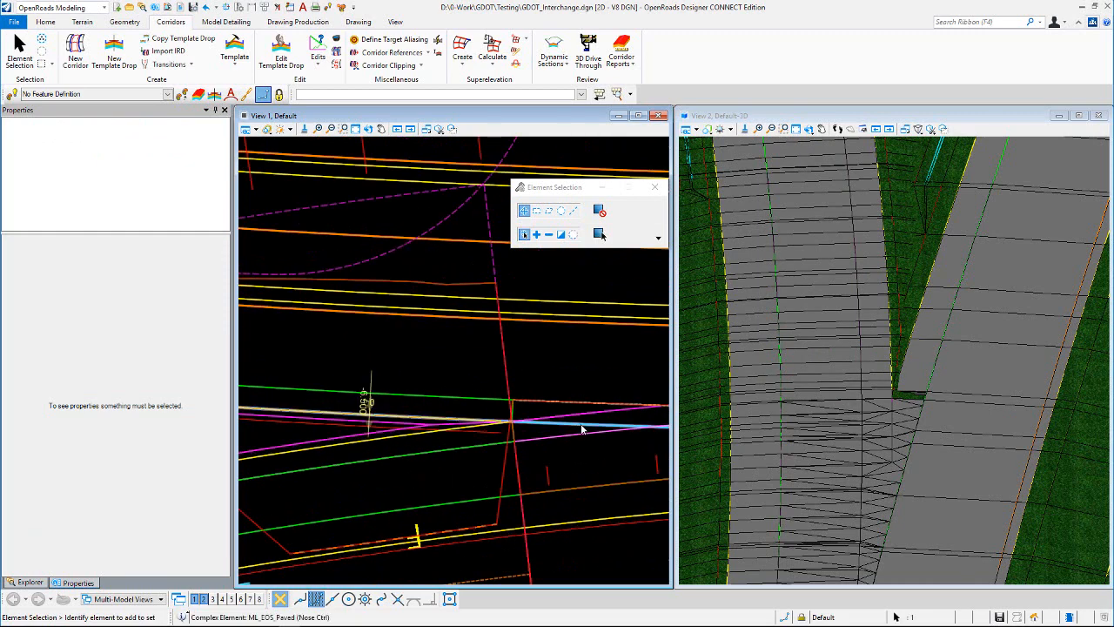
{"action": "left_click", "coordinate": [581, 426]}
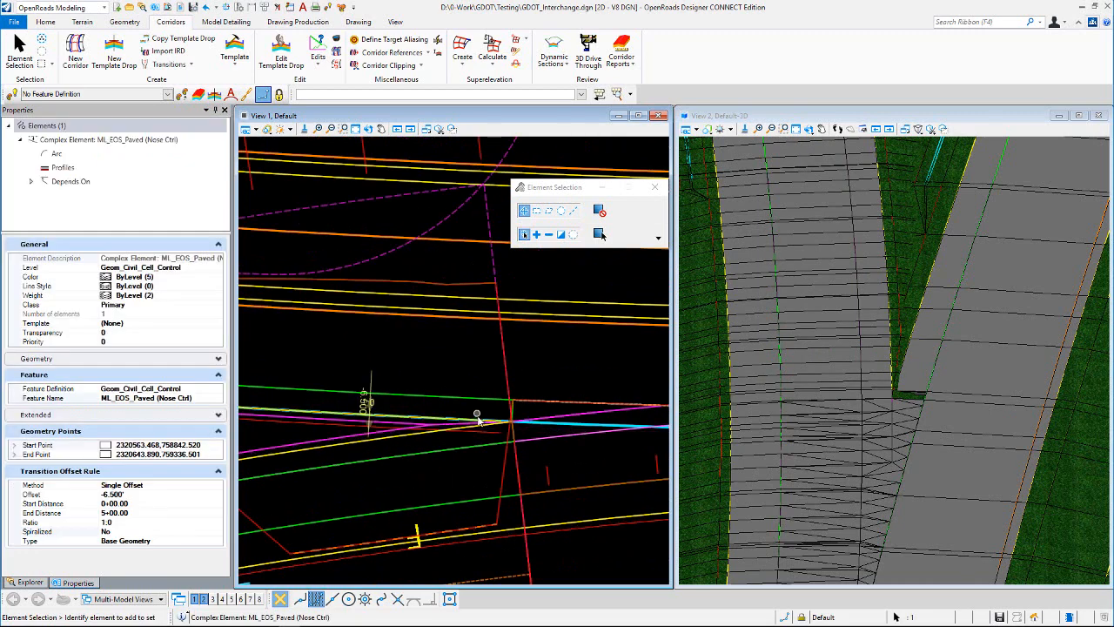
{"action": "left_click", "coordinate": [468, 361]}
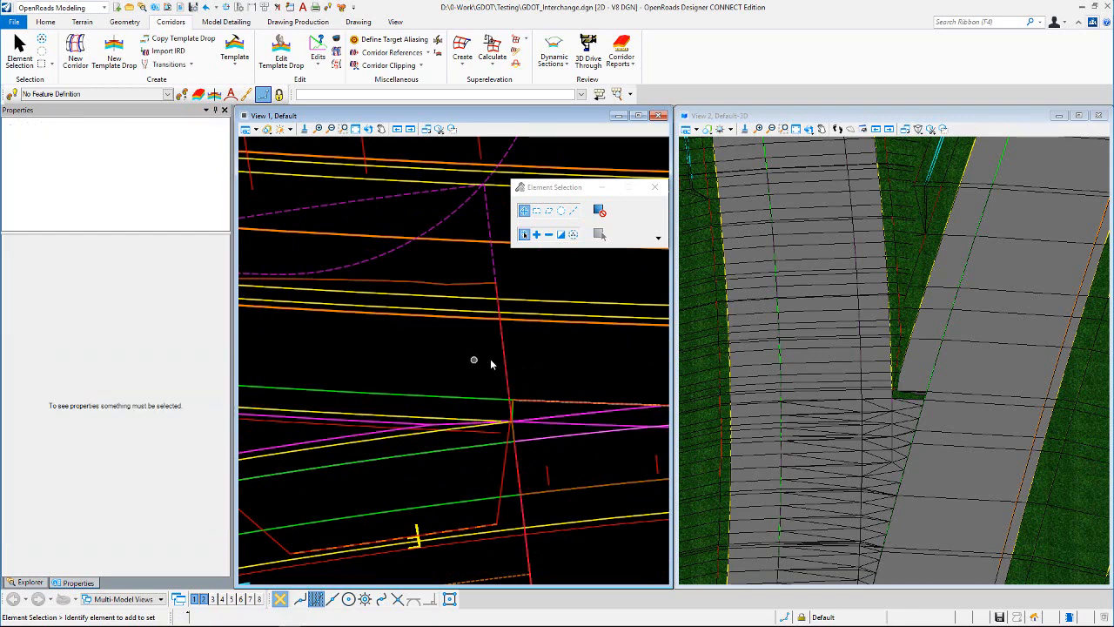
Step: Select the ML_EOS_Unpaved control line near the ramp nose, review its Transition Offset Rule, and clear the selection
{"action": "scroll", "coordinate": [492, 363], "scroll_direction": "down", "scroll_amount": 1}
{"action": "scroll", "coordinate": [414, 398], "scroll_direction": "up", "scroll_amount": 1}
{"action": "scroll", "coordinate": [414, 400], "scroll_direction": "up", "scroll_amount": 1}
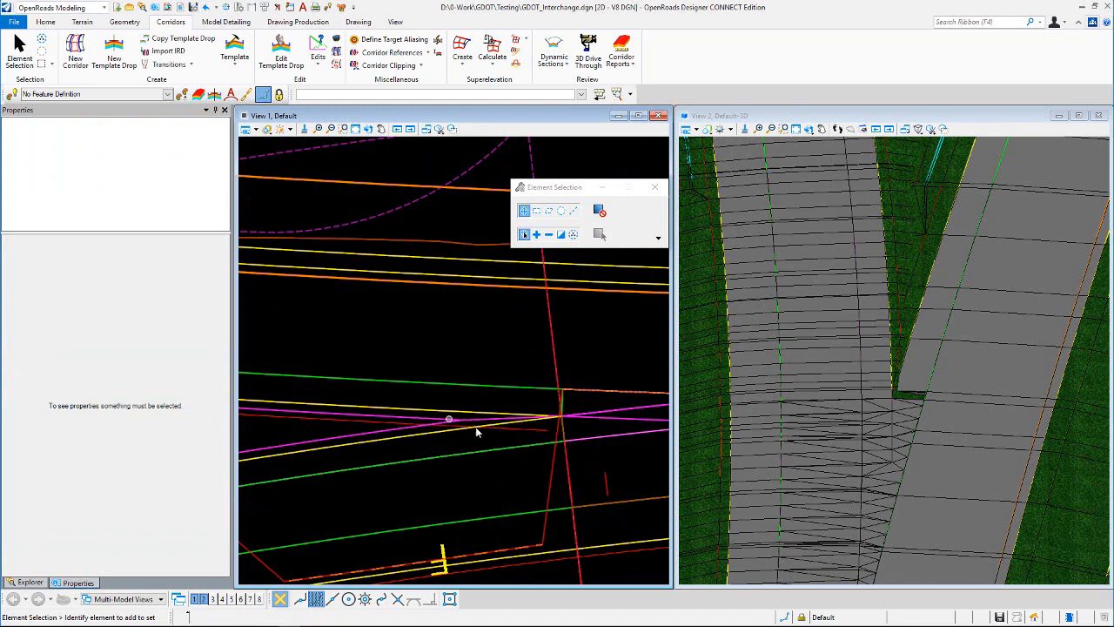
{"action": "scroll", "coordinate": [485, 426], "scroll_direction": "up", "scroll_amount": 2}
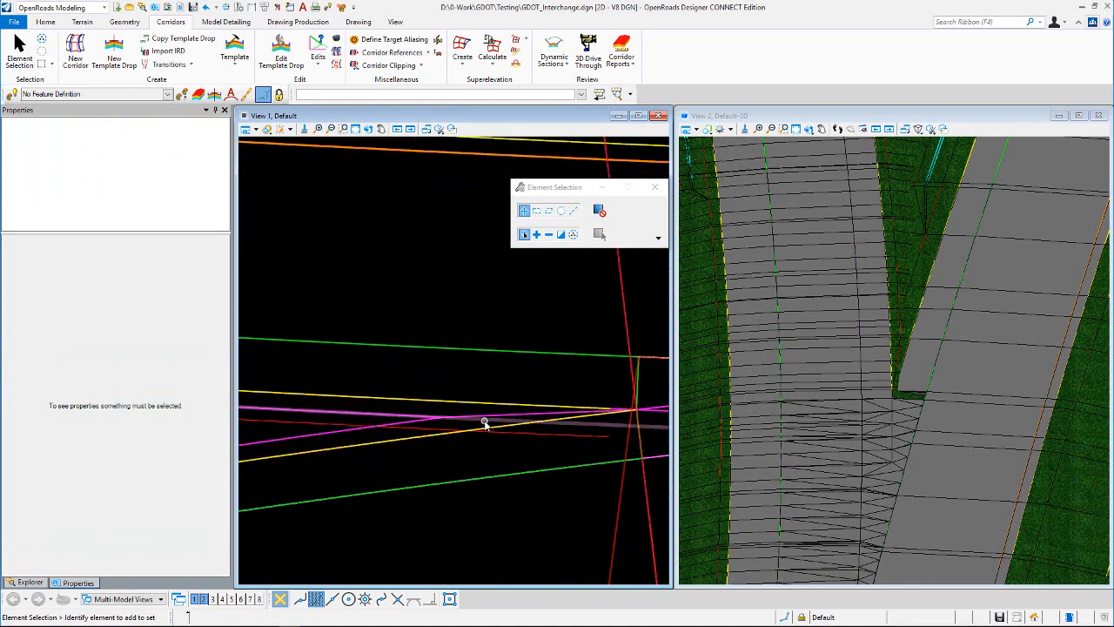
{"action": "left_click", "coordinate": [527, 427]}
{"action": "scroll", "coordinate": [452, 422], "scroll_direction": "down", "scroll_amount": 2}
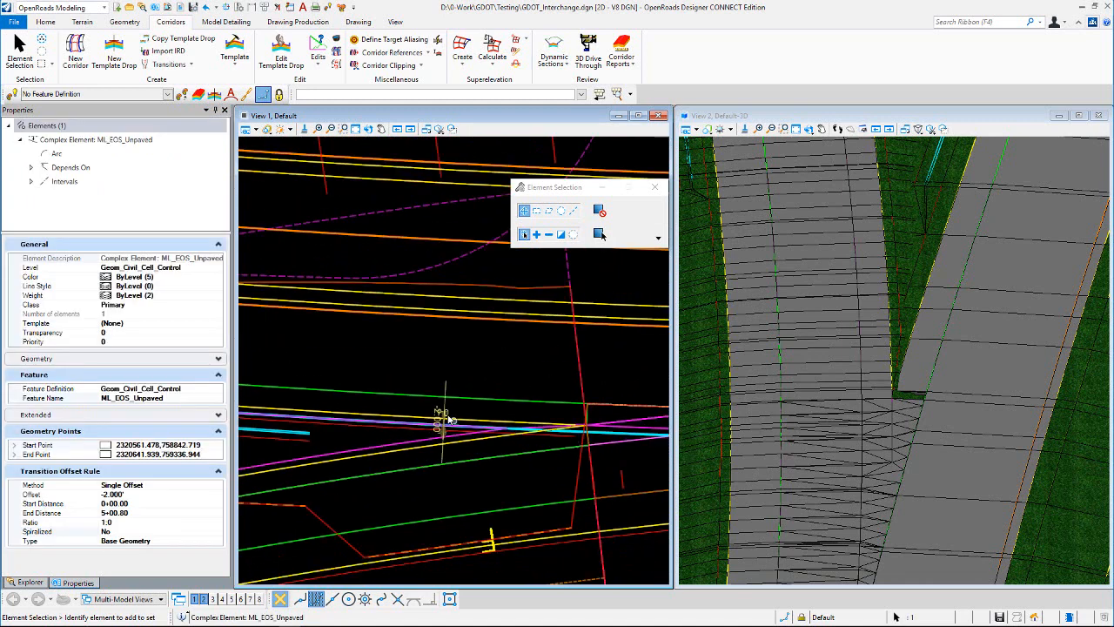
{"action": "left_click", "coordinate": [465, 368]}
{"action": "scroll", "coordinate": [571, 434], "scroll_direction": "up", "scroll_amount": 2}
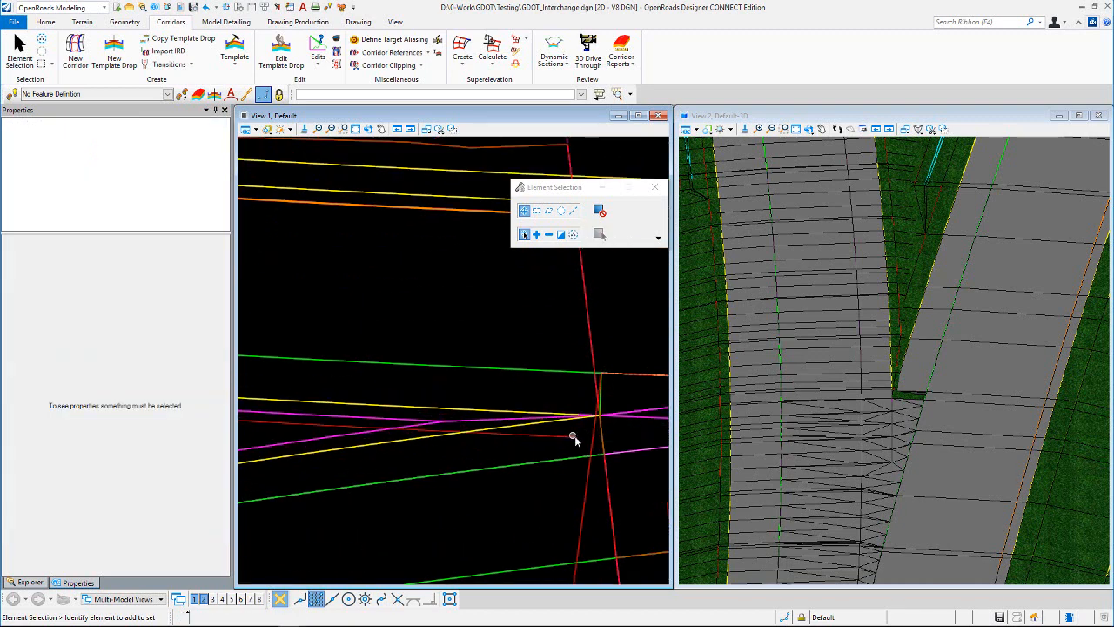
Step: Examine how the Ramp_EOS_Unpaved and EOS control lines meet the mainline edge of shoulder near the ramp nose
{"action": "mouse_move", "coordinate": [577, 430]}
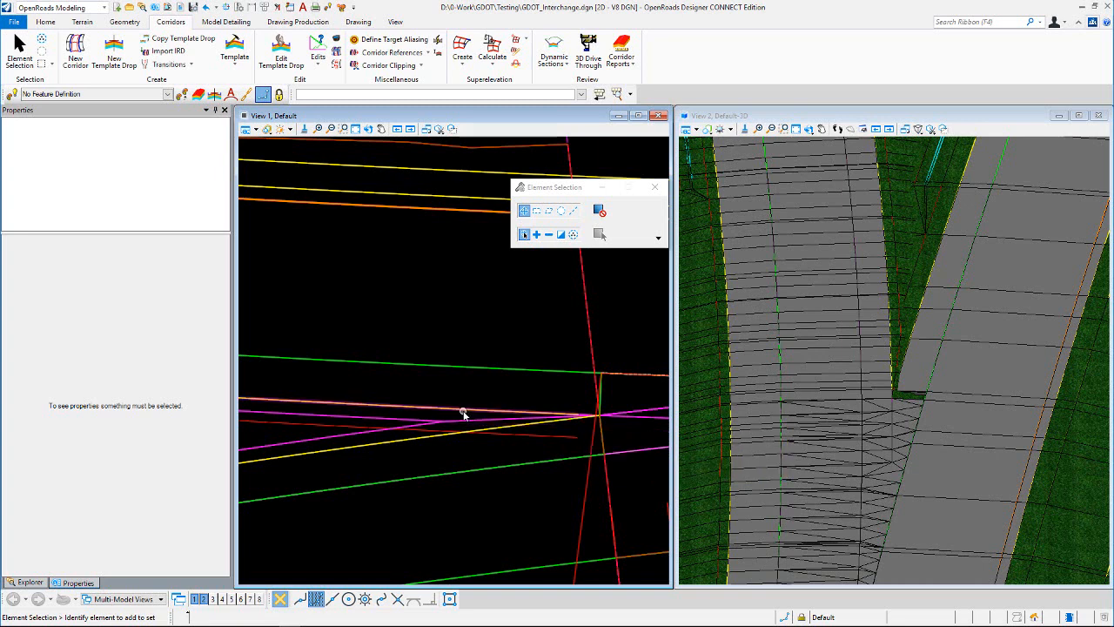
{"action": "scroll", "coordinate": [462, 417], "scroll_direction": "up", "scroll_amount": 2}
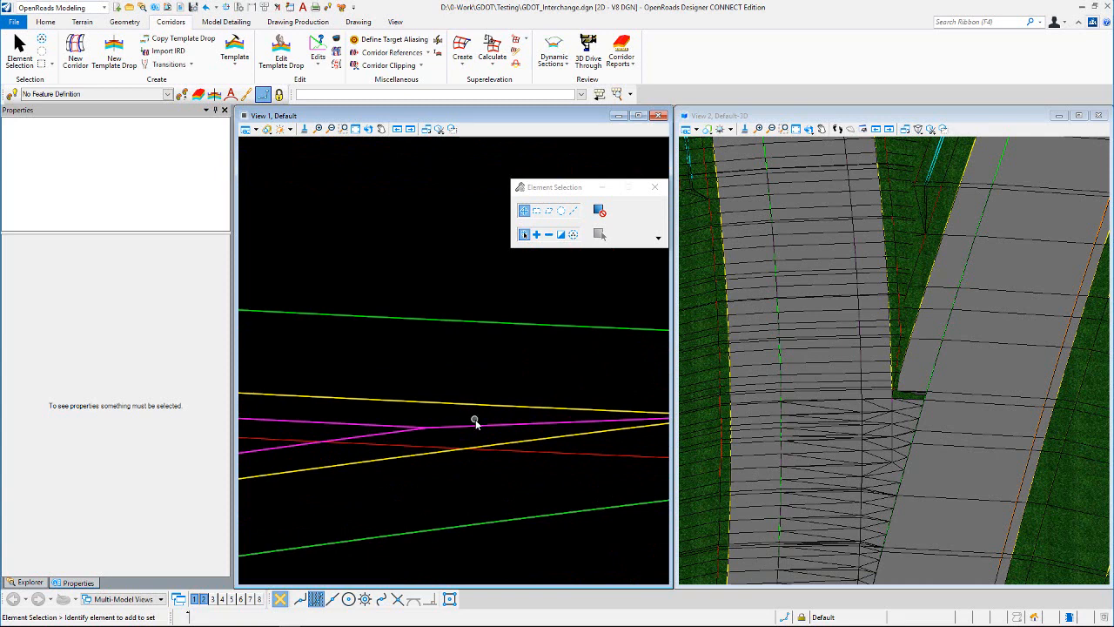
{"action": "mouse_move", "coordinate": [477, 422]}
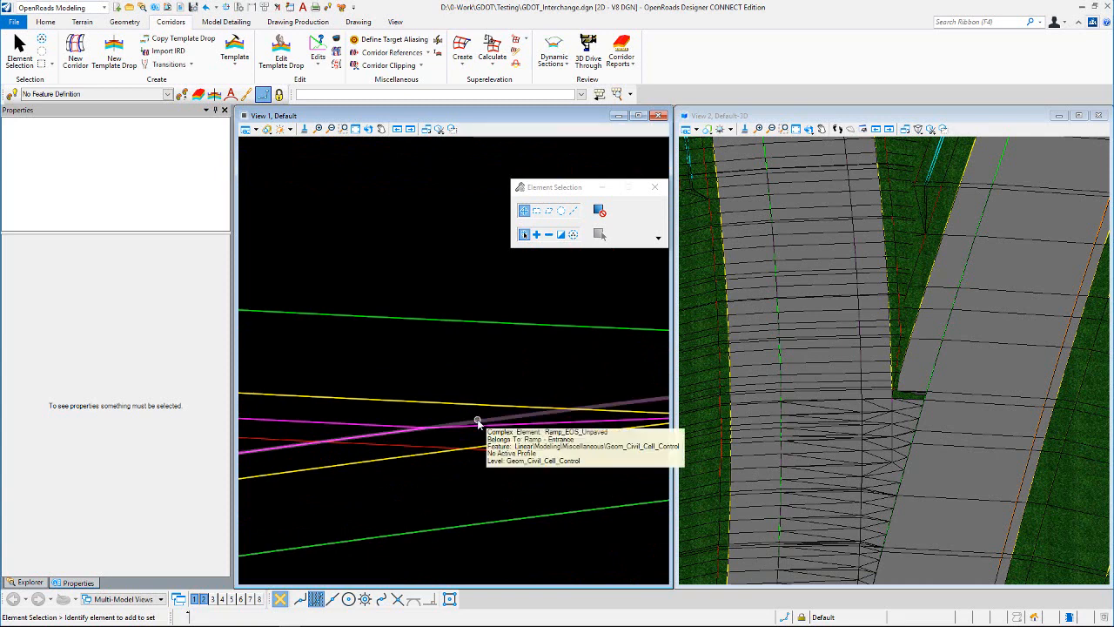
{"action": "scroll", "coordinate": [477, 422], "scroll_direction": "down", "scroll_amount": 2}
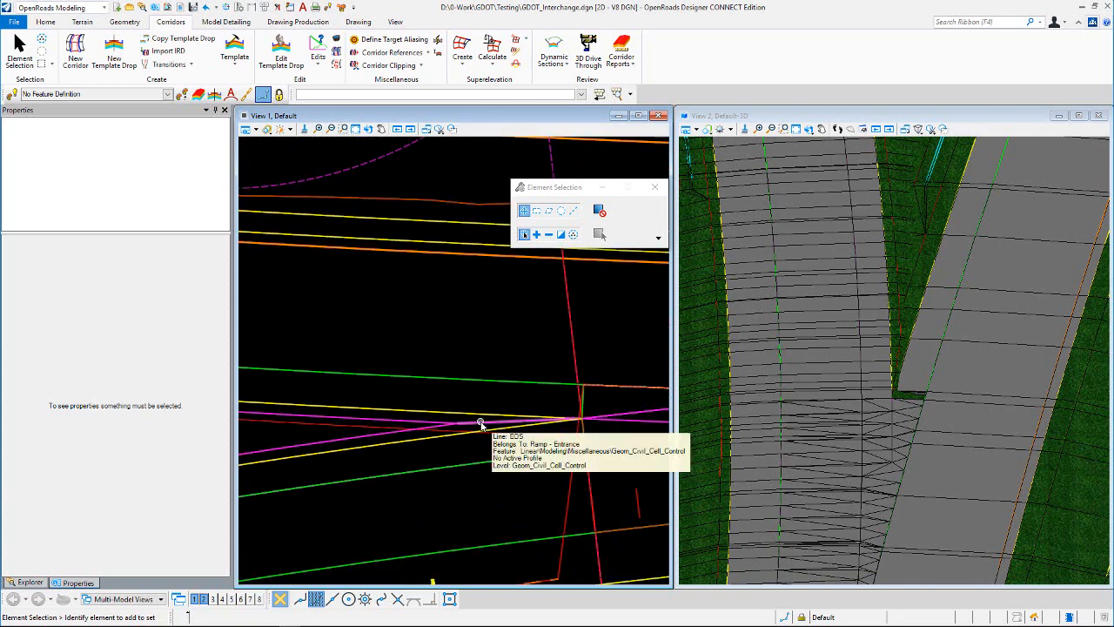
{"action": "scroll", "coordinate": [472, 428], "scroll_direction": "down", "scroll_amount": 1}
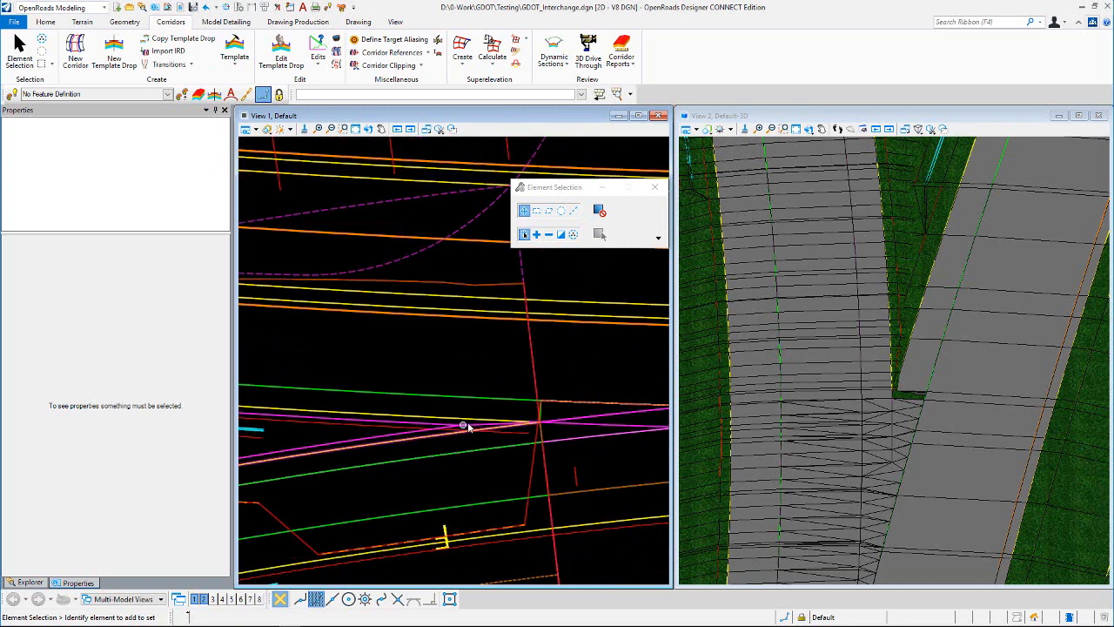
{"action": "scroll", "coordinate": [477, 423], "scroll_direction": "up", "scroll_amount": 1}
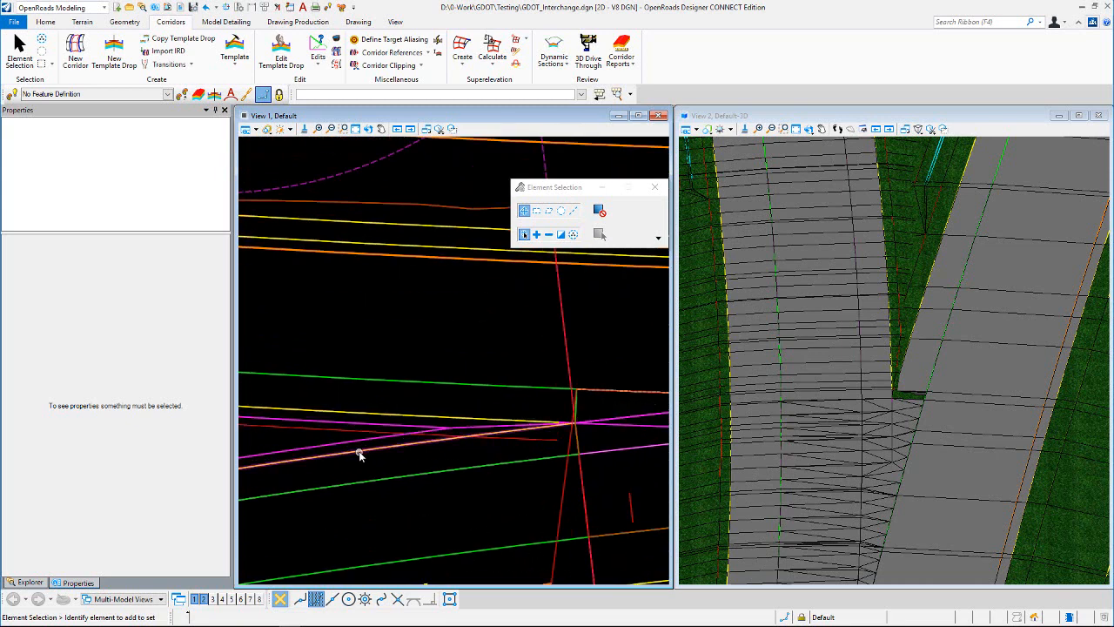
{"action": "scroll", "coordinate": [366, 447], "scroll_direction": "down", "scroll_amount": 1}
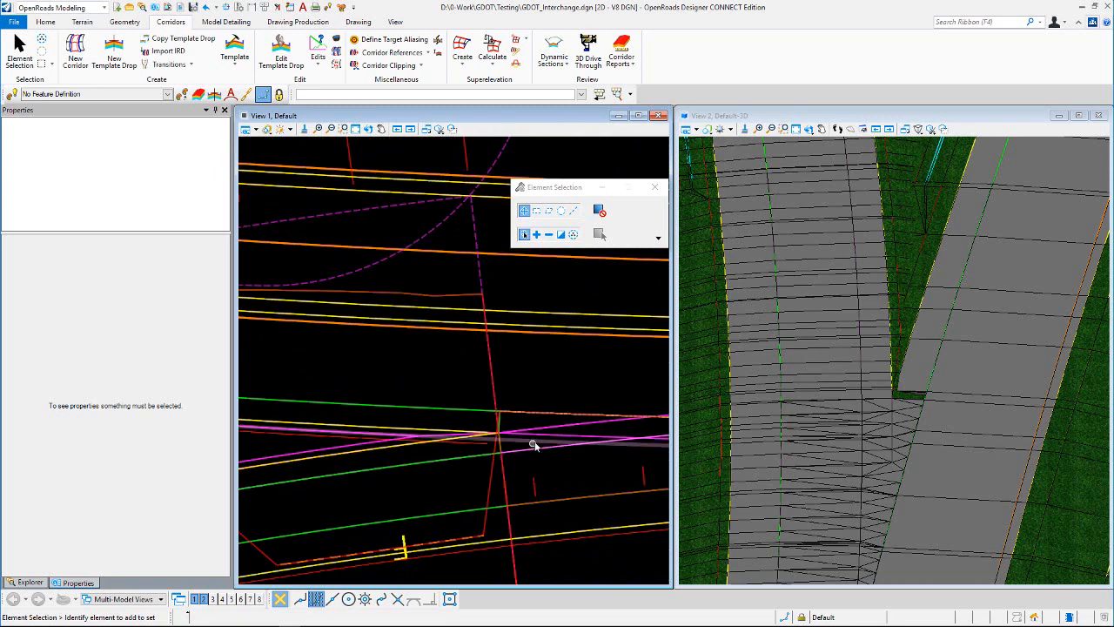
Step: Set the ML_EOS_Unpaved transition offset to -3.500' and clear the selection
{"action": "left_click", "coordinate": [352, 421]}
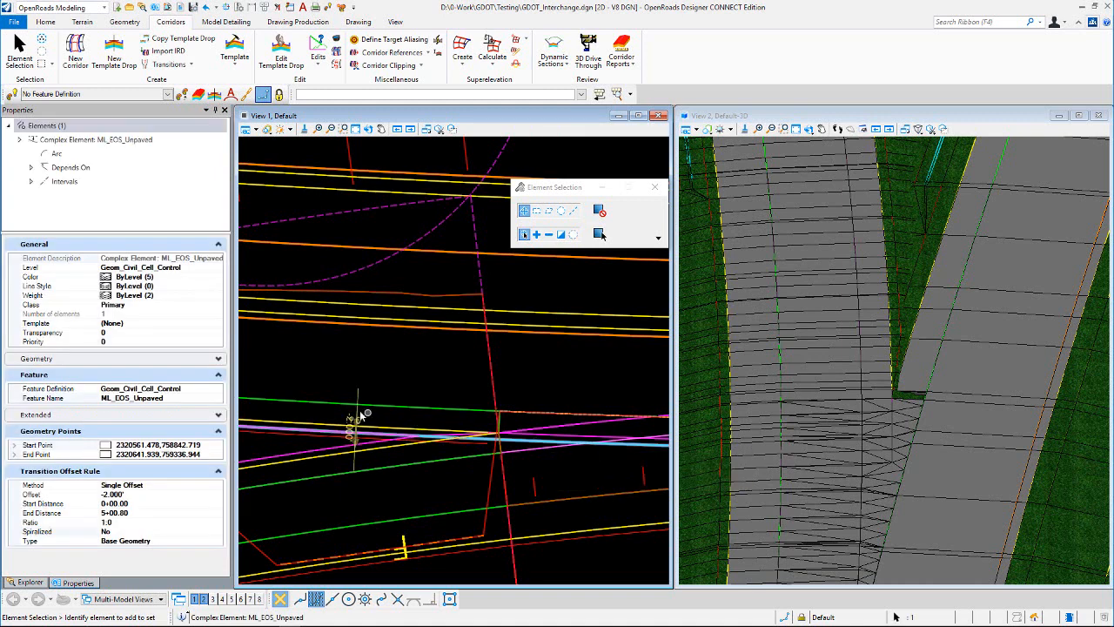
{"action": "left_click", "coordinate": [351, 421]}
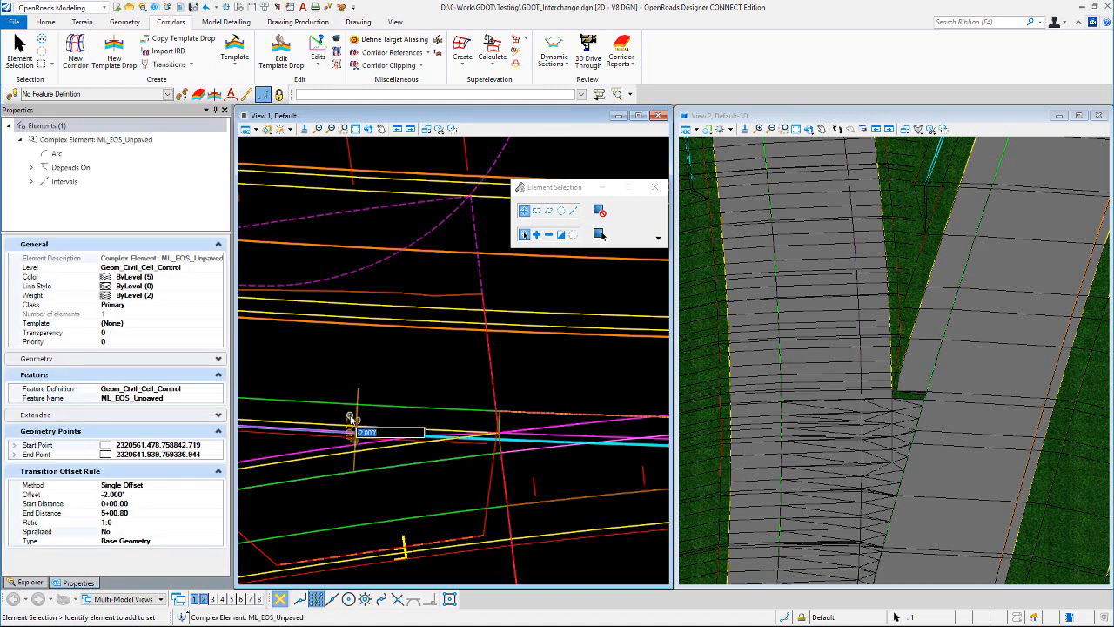
{"action": "type", "text": "-3.5"}
{"action": "key", "text": "Return"}
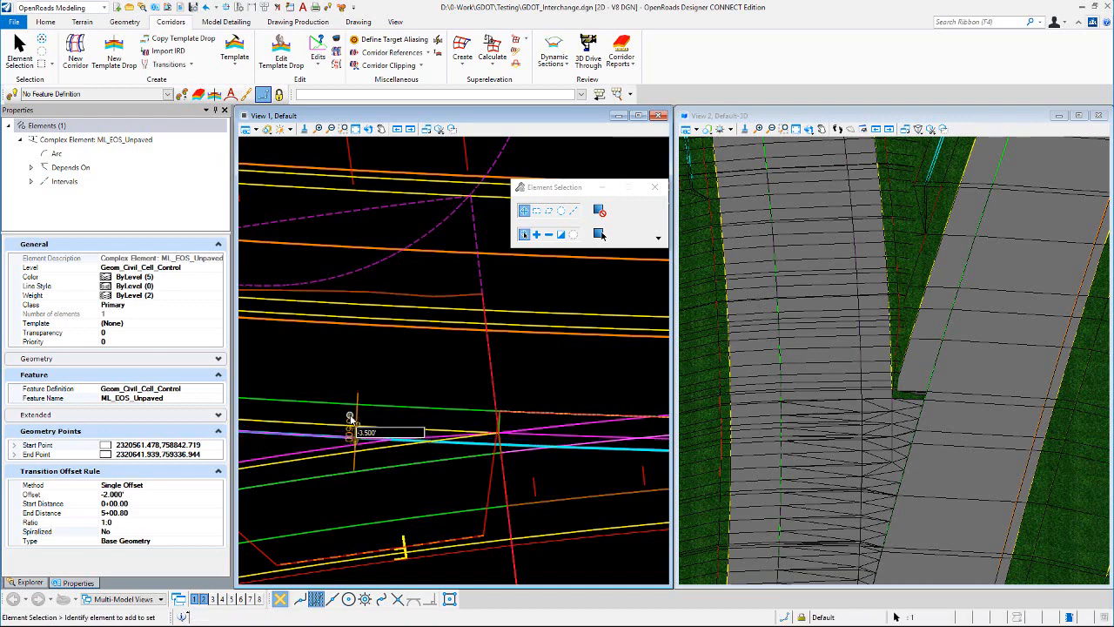
{"action": "left_click", "coordinate": [432, 365]}
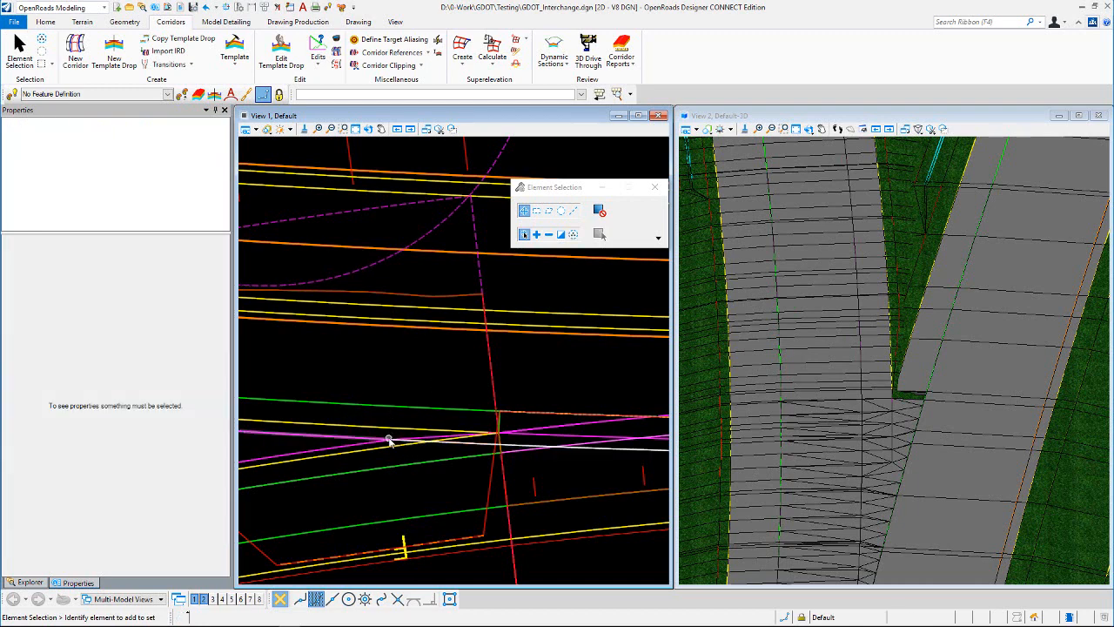
Step: Select the Primary corridor's L_EOS line beside the nose to check its alignment with ML_EOS_Unpaved, then deselect it
{"action": "scroll", "coordinate": [385, 437], "scroll_direction": "up", "scroll_amount": 3}
{"action": "scroll", "coordinate": [444, 414], "scroll_direction": "down", "scroll_amount": 2}
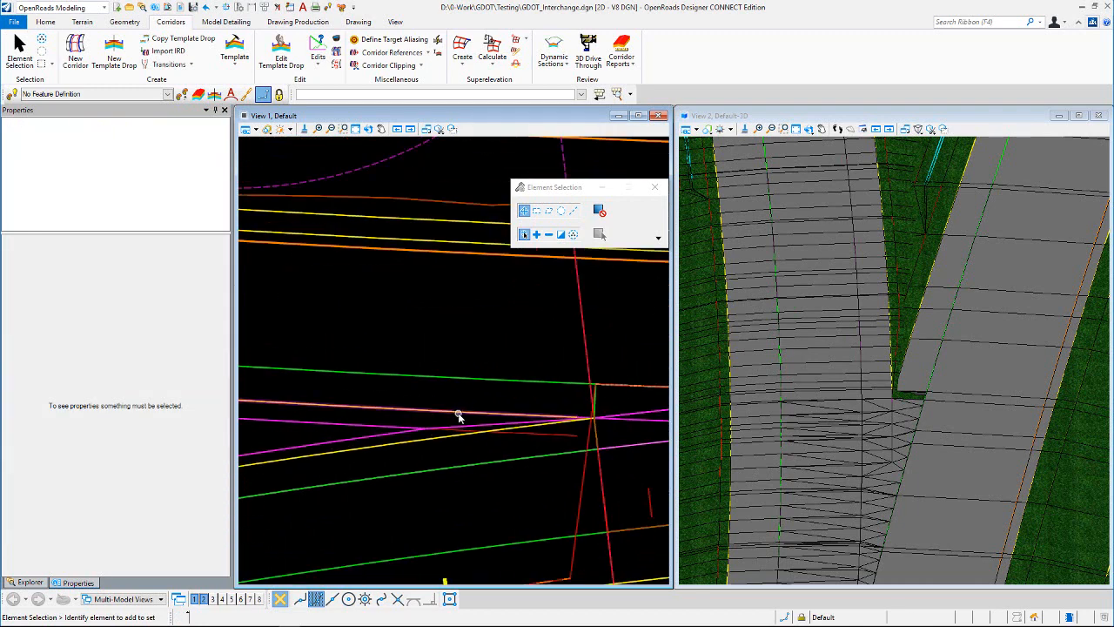
{"action": "left_click", "coordinate": [530, 435]}
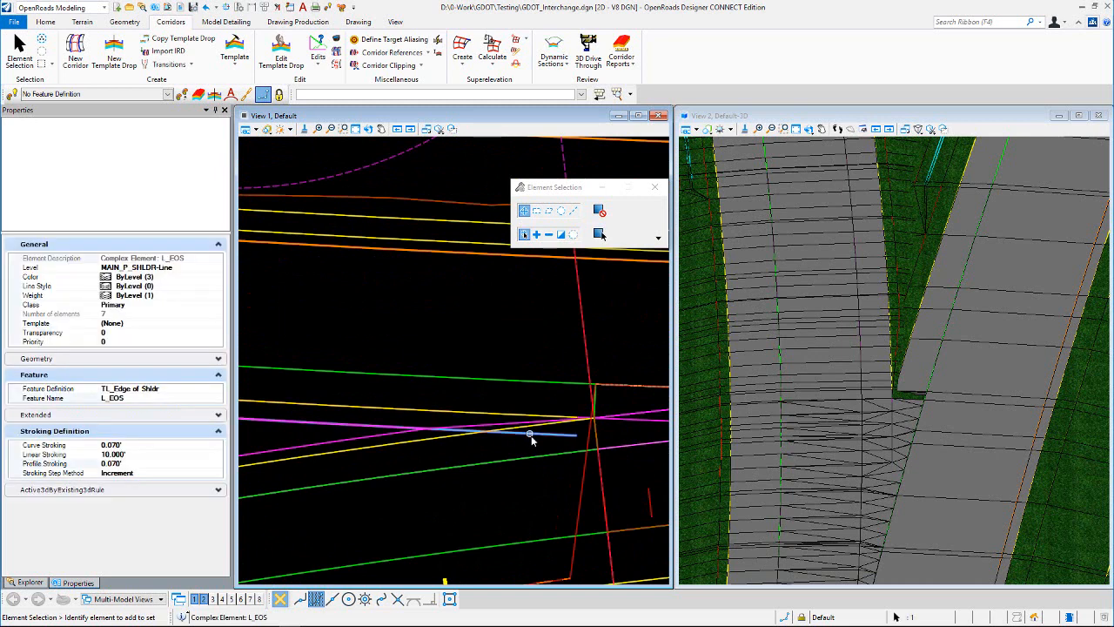
{"action": "left_click", "coordinate": [511, 451]}
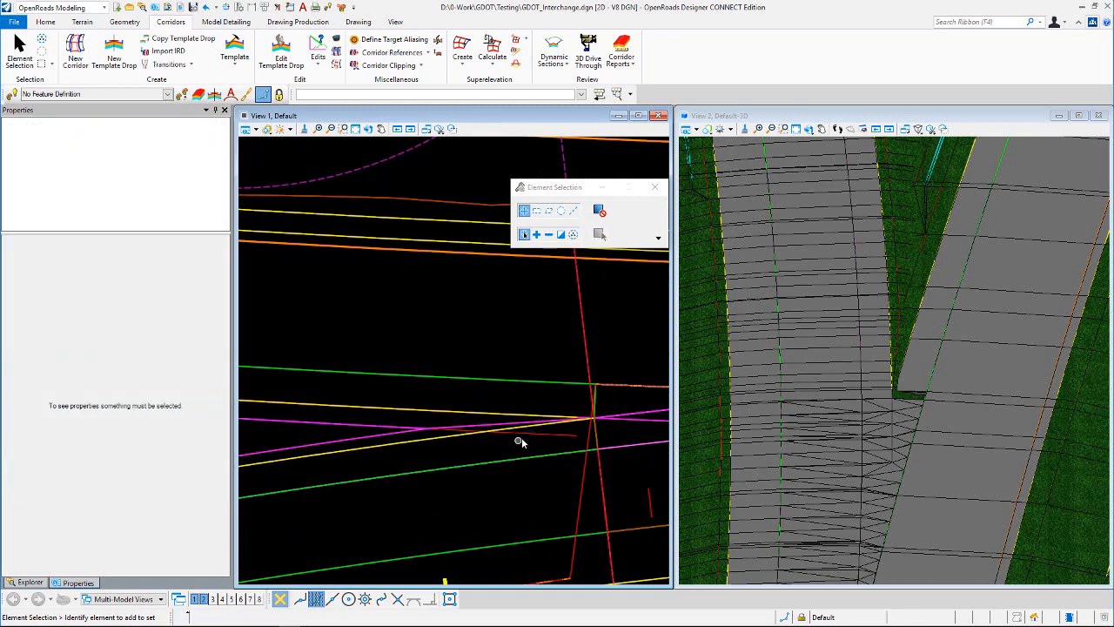
Step: Inspect the EOS line of the entrance ramp cell between the unpaved shoulder intersection and the nose, then clear the selection
{"action": "mouse_move", "coordinate": [527, 436]}
{"action": "scroll", "coordinate": [494, 416], "scroll_direction": "up", "scroll_amount": 2}
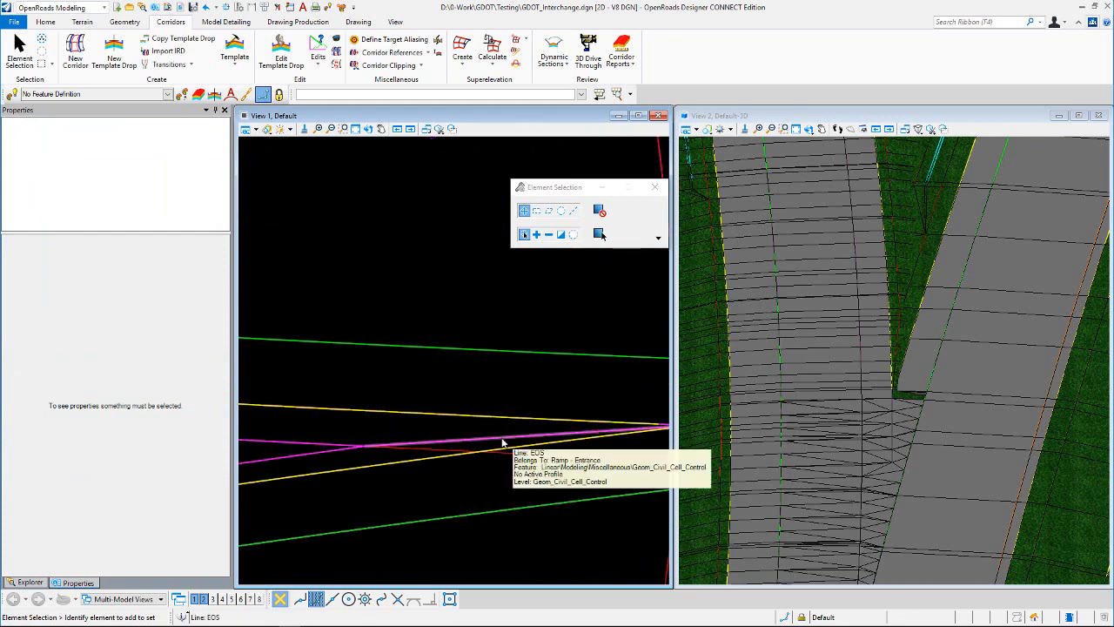
{"action": "left_click", "coordinate": [502, 441]}
{"action": "scroll", "coordinate": [502, 441], "scroll_direction": "down", "scroll_amount": 2}
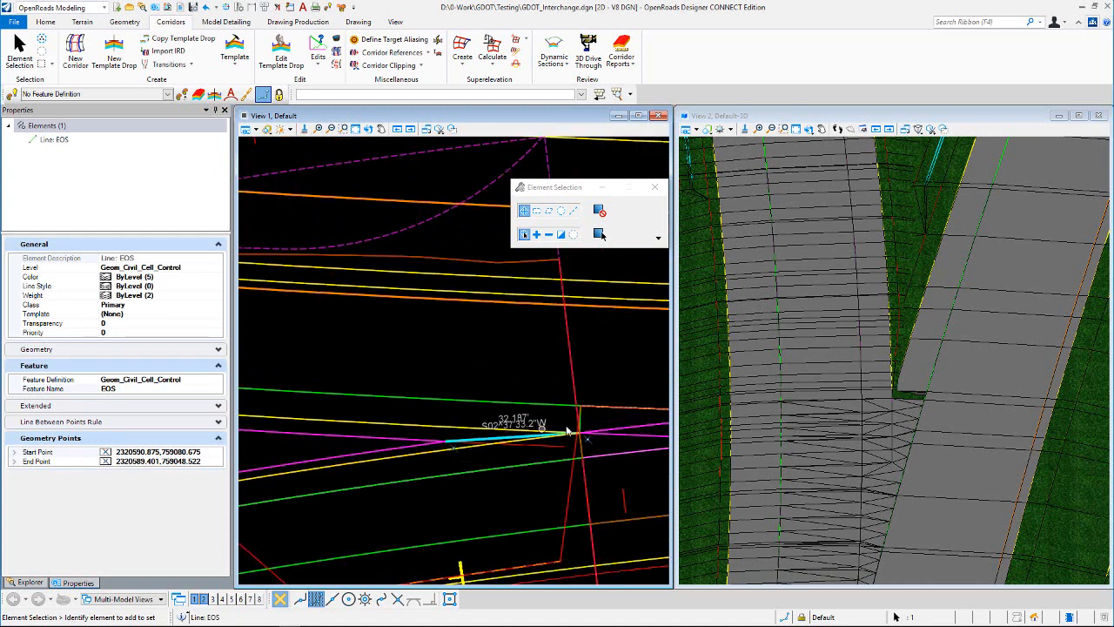
{"action": "left_click", "coordinate": [503, 358]}
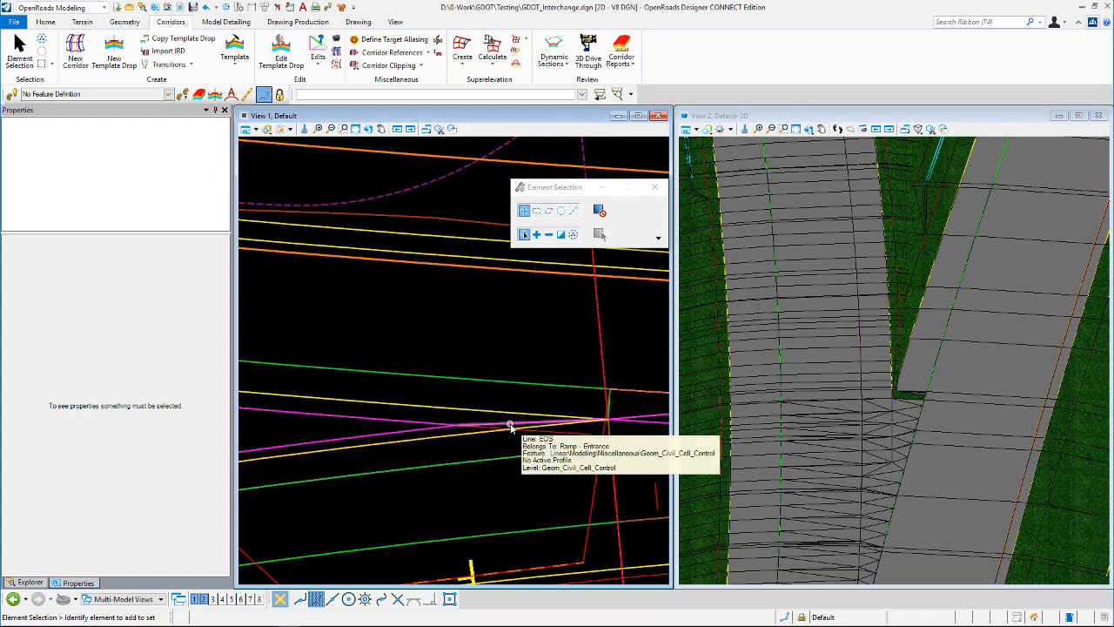
{"action": "left_click", "coordinate": [612, 423]}
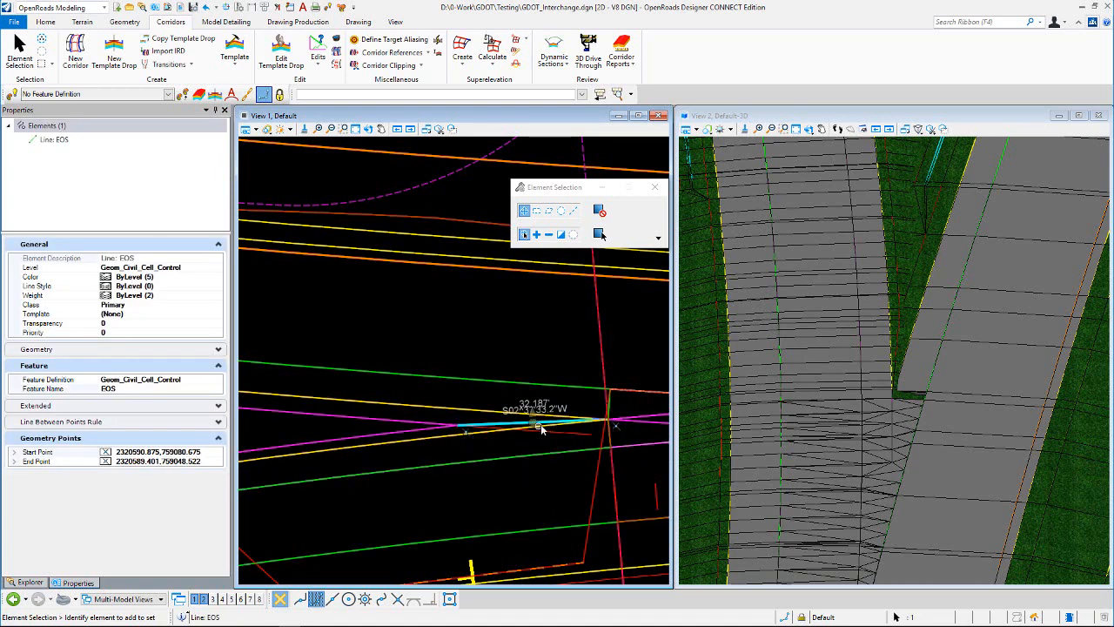
{"action": "left_click", "coordinate": [523, 348]}
Step: Examine where the corridor's L_EOS line departs from the EOS control line between the shoulder intersection and the nose
{"action": "scroll", "coordinate": [495, 330], "scroll_direction": "down", "scroll_amount": 2}
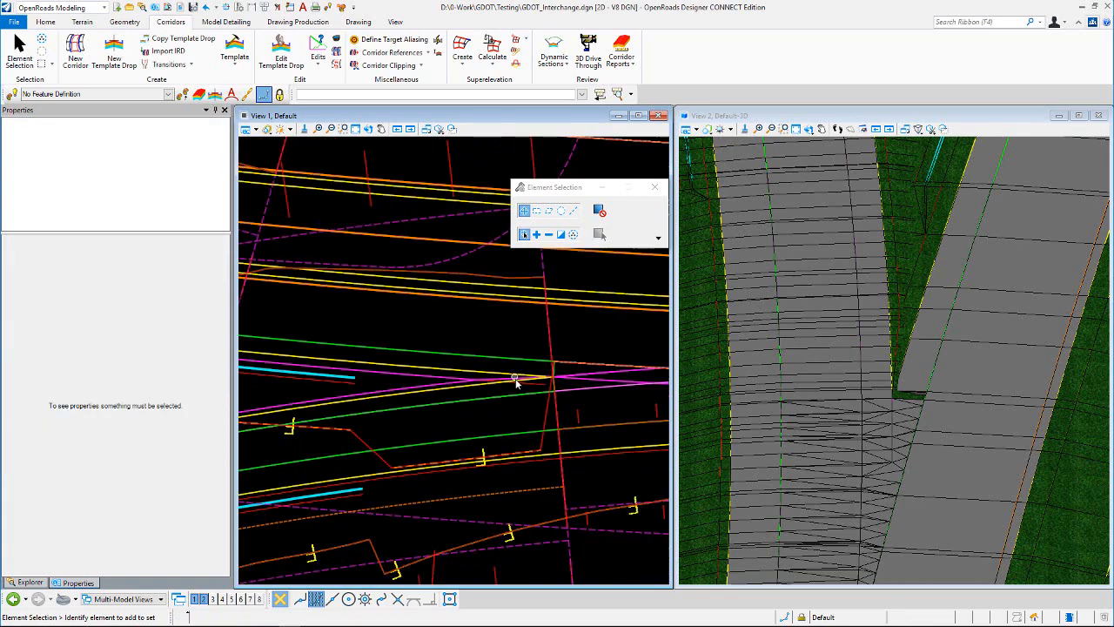
{"action": "scroll", "coordinate": [505, 380], "scroll_direction": "up", "scroll_amount": 2}
{"action": "scroll", "coordinate": [503, 379], "scroll_direction": "up", "scroll_amount": 1}
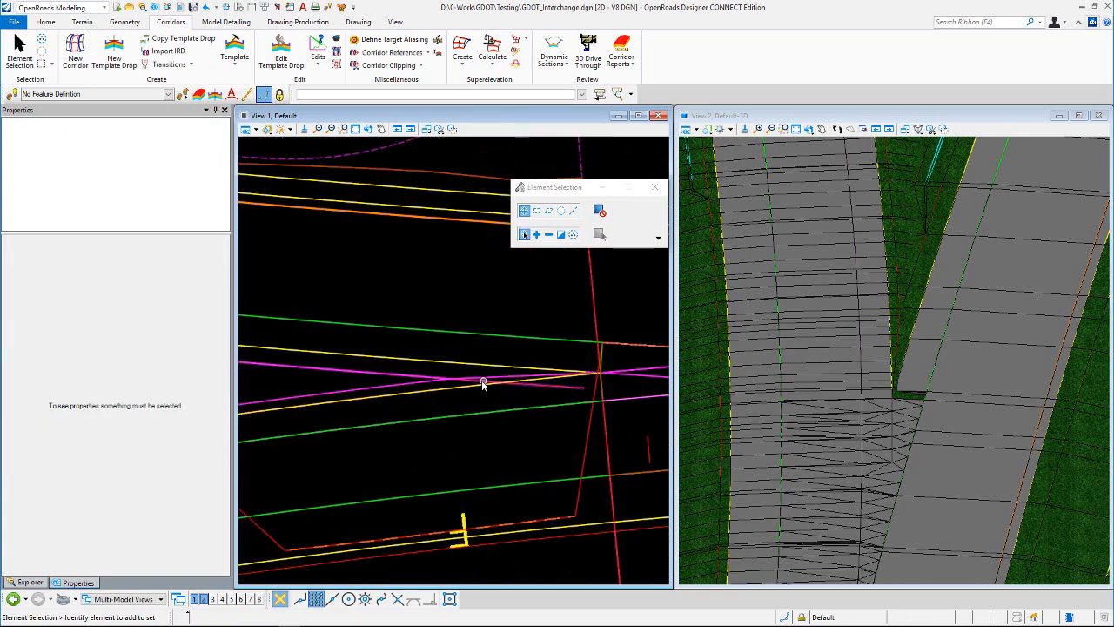
{"action": "mouse_move", "coordinate": [460, 379]}
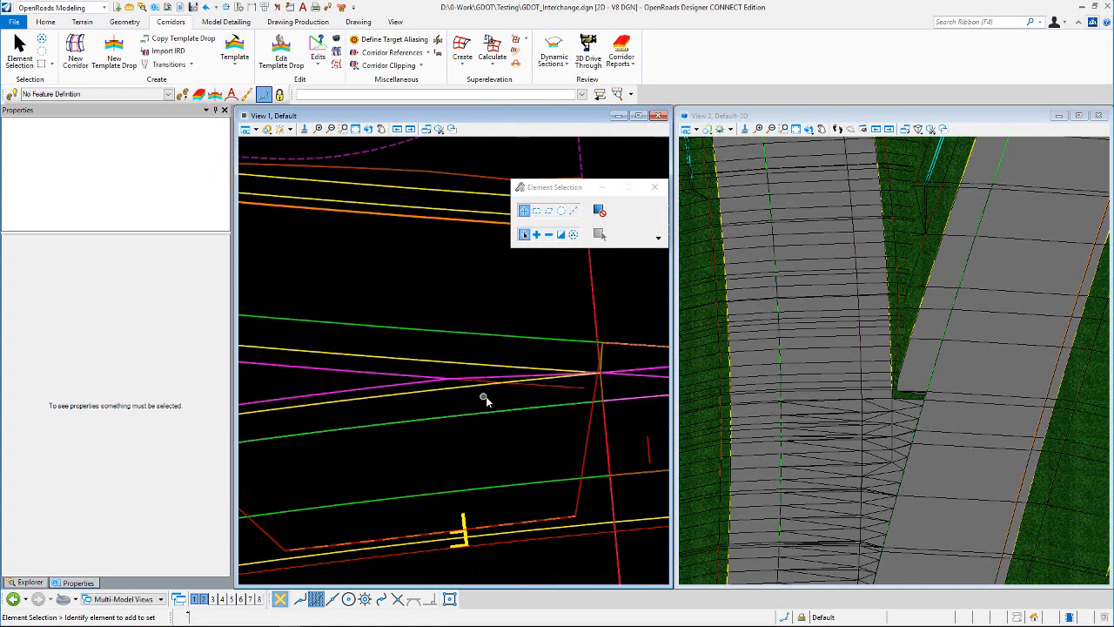
{"action": "scroll", "coordinate": [502, 410], "scroll_direction": "down", "scroll_amount": 1}
{"action": "scroll", "coordinate": [473, 395], "scroll_direction": "up", "scroll_amount": 1}
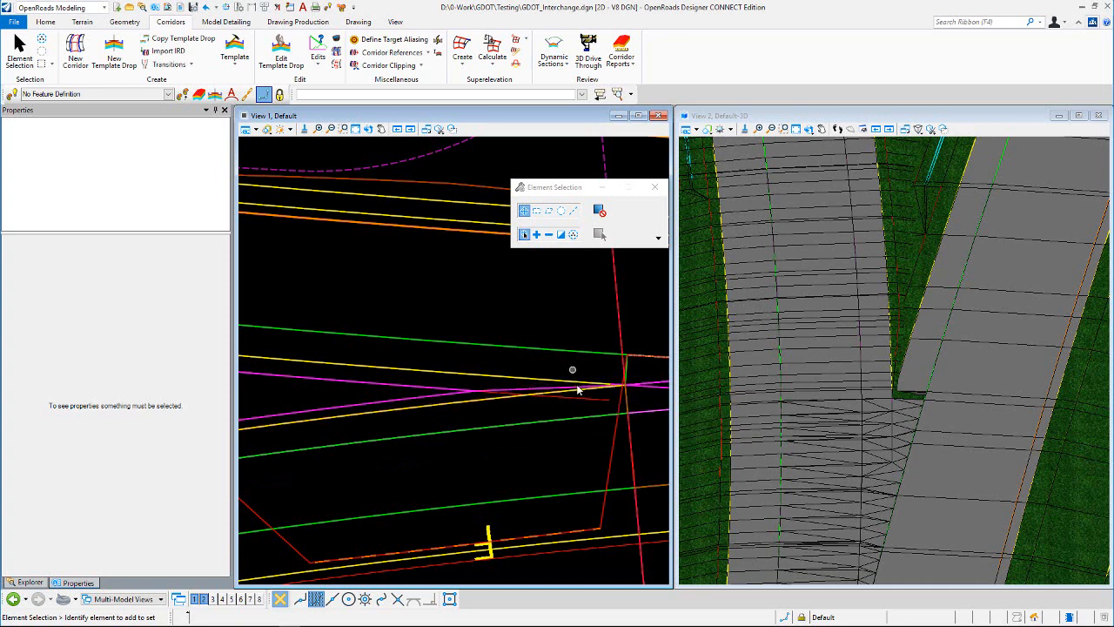
{"action": "mouse_move", "coordinate": [581, 401]}
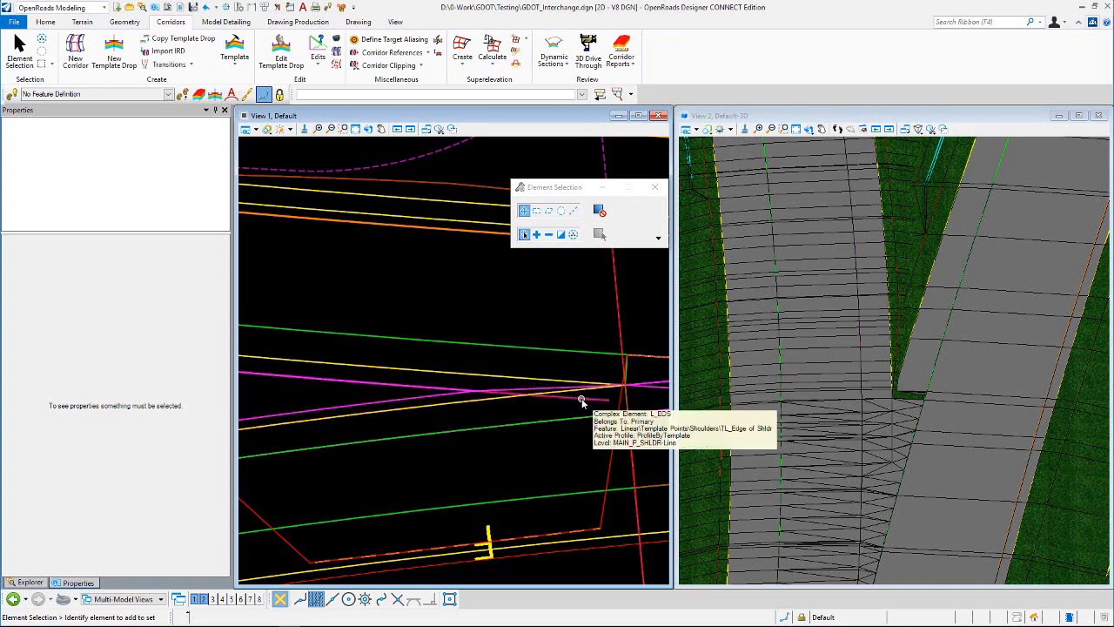
{"action": "scroll", "coordinate": [584, 375], "scroll_direction": "up", "scroll_amount": 2}
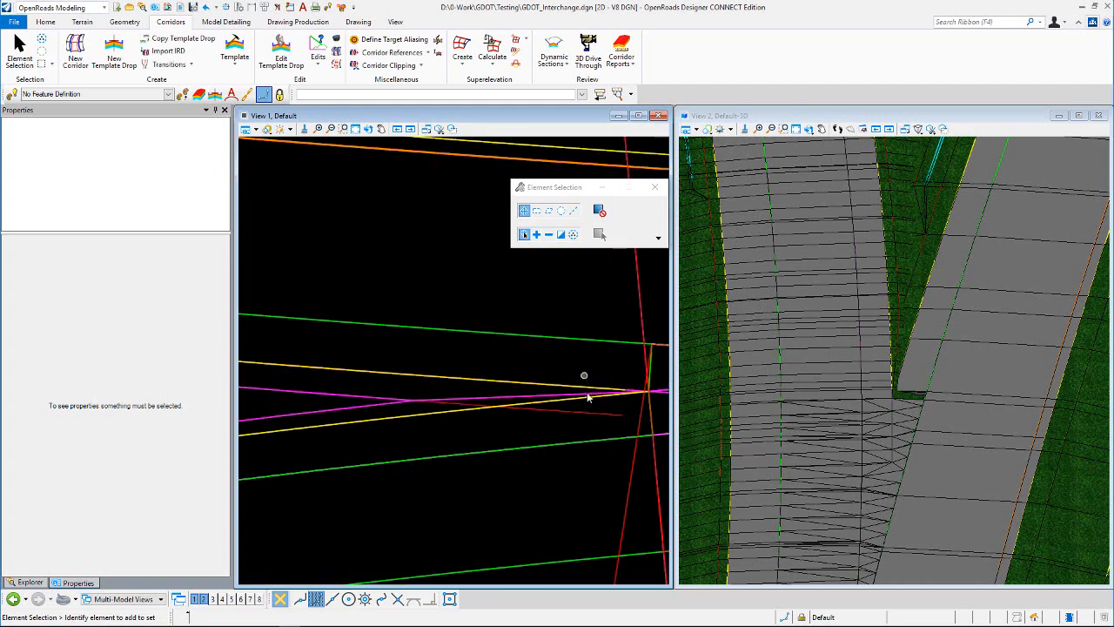
{"action": "scroll", "coordinate": [511, 429], "scroll_direction": "down", "scroll_amount": 2}
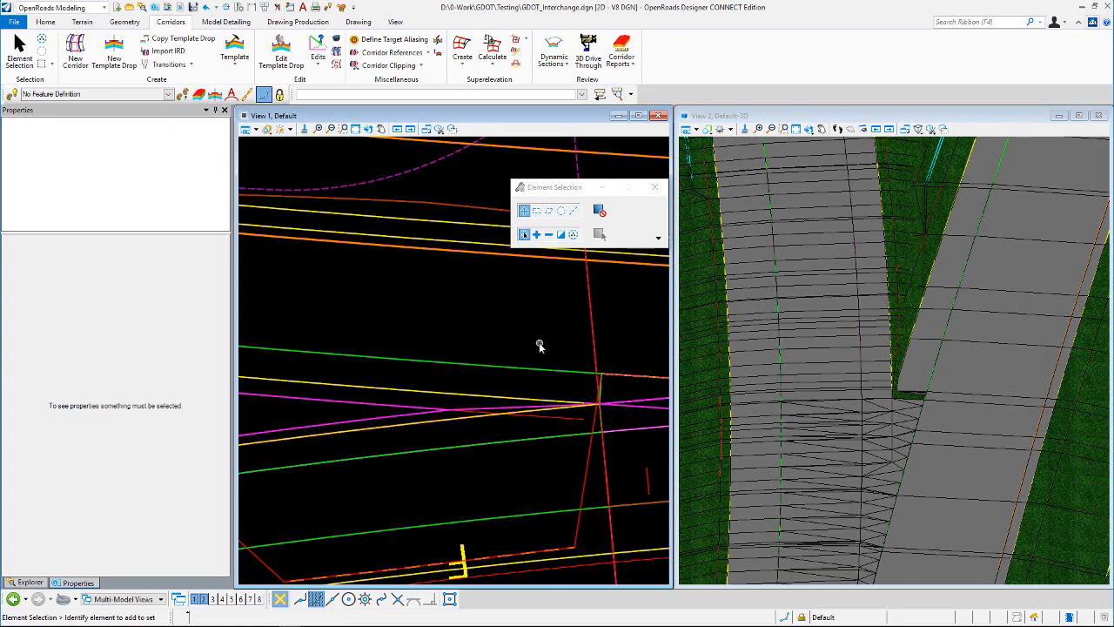
Step: Select the Primary corridor and open its dynamic cross section in View 7
{"action": "scroll", "coordinate": [497, 322], "scroll_direction": "down", "scroll_amount": 3}
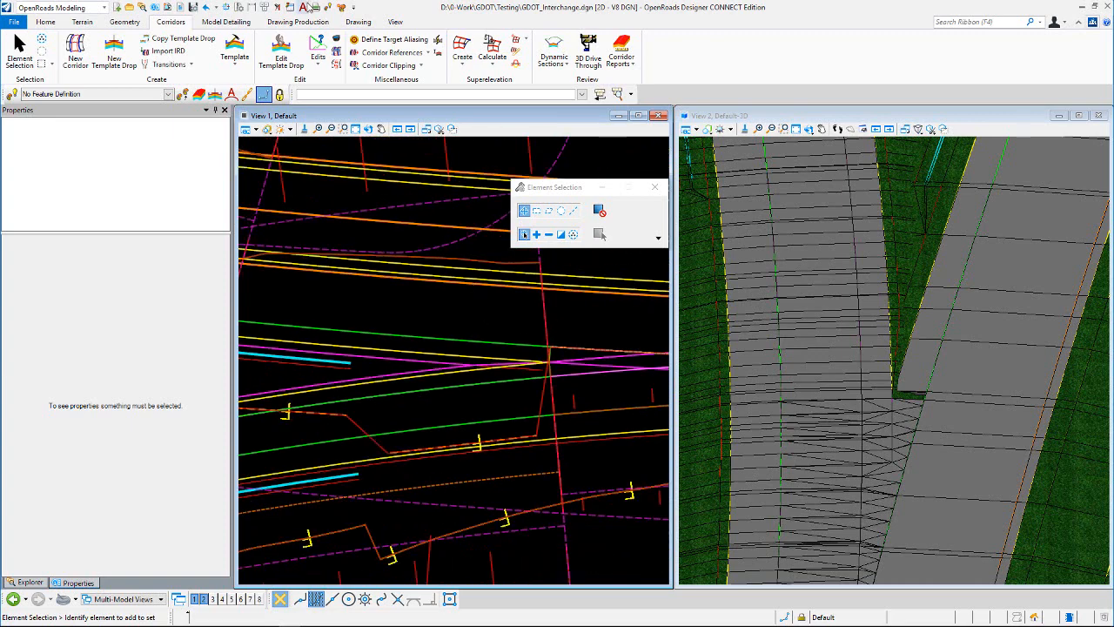
{"action": "scroll", "coordinate": [333, 239], "scroll_direction": "down", "scroll_amount": 3}
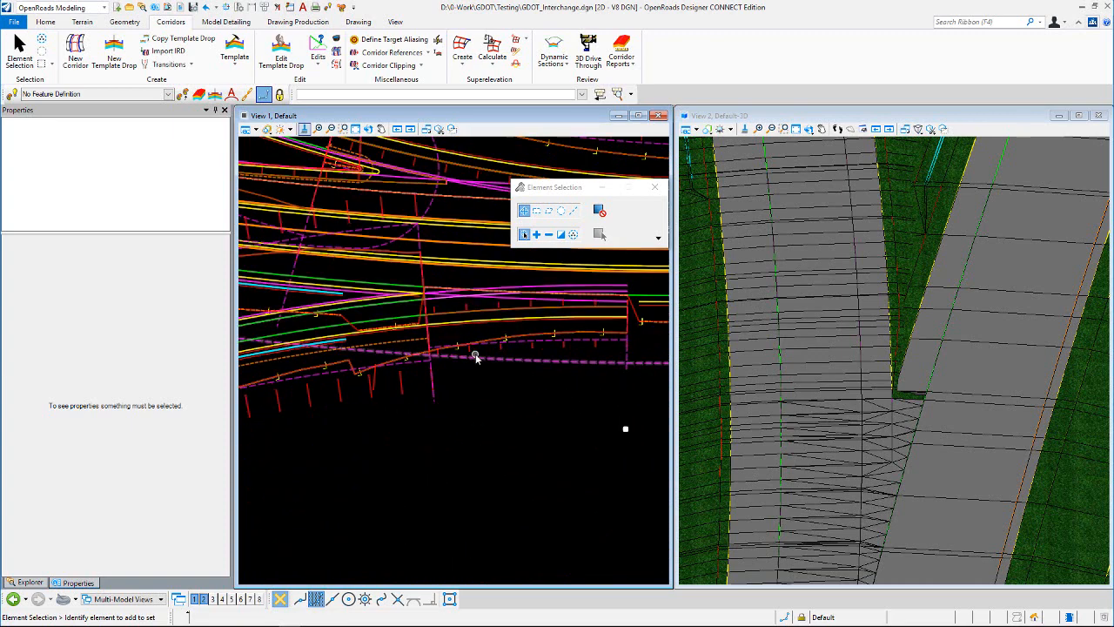
{"action": "scroll", "coordinate": [497, 364], "scroll_direction": "down", "scroll_amount": 2}
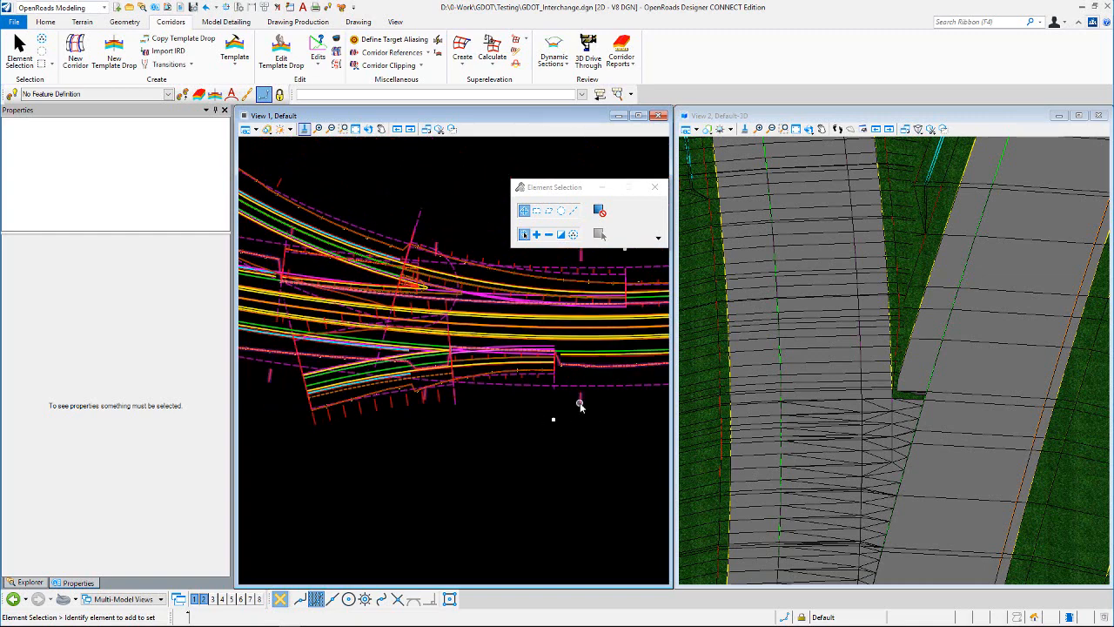
{"action": "left_click", "coordinate": [579, 401]}
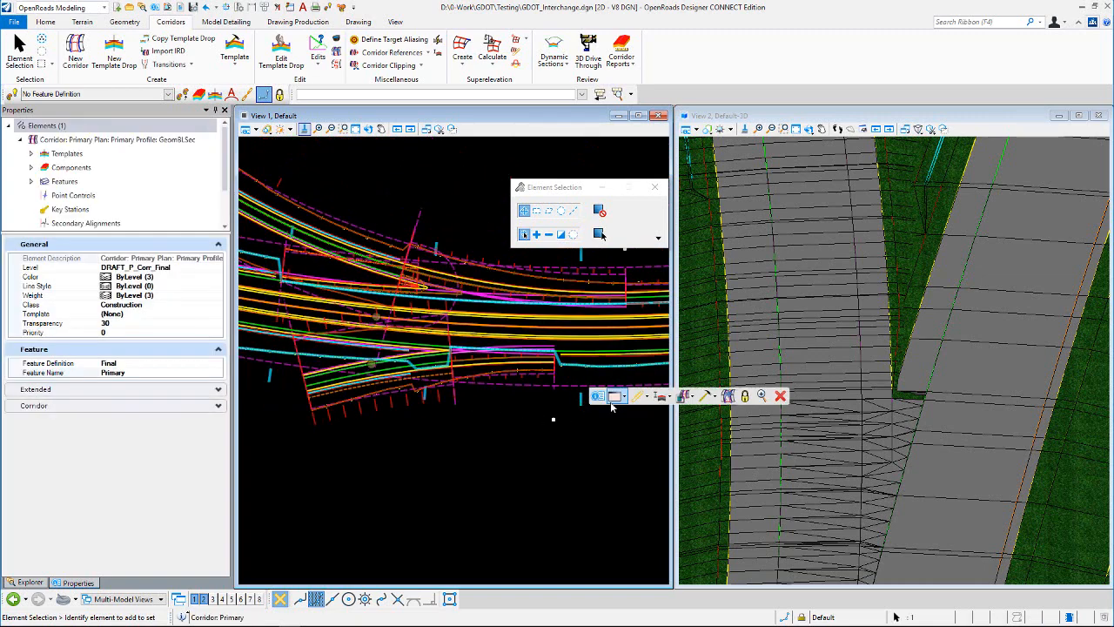
{"action": "mouse_move", "coordinate": [614, 399]}
{"action": "left_click", "coordinate": [631, 426]}
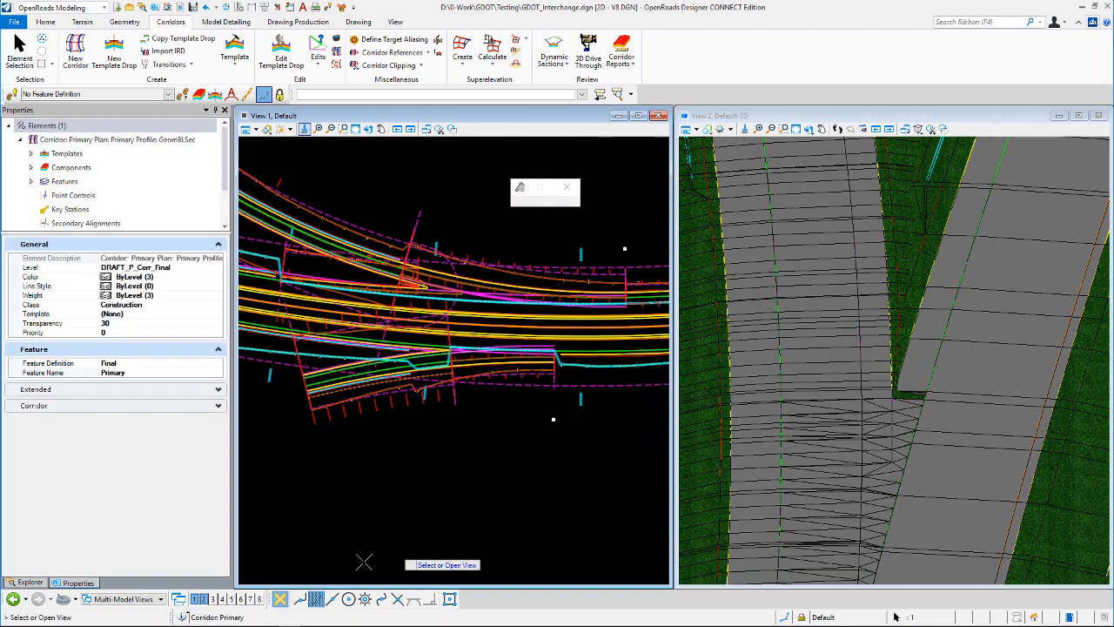
{"action": "left_click", "coordinate": [251, 600]}
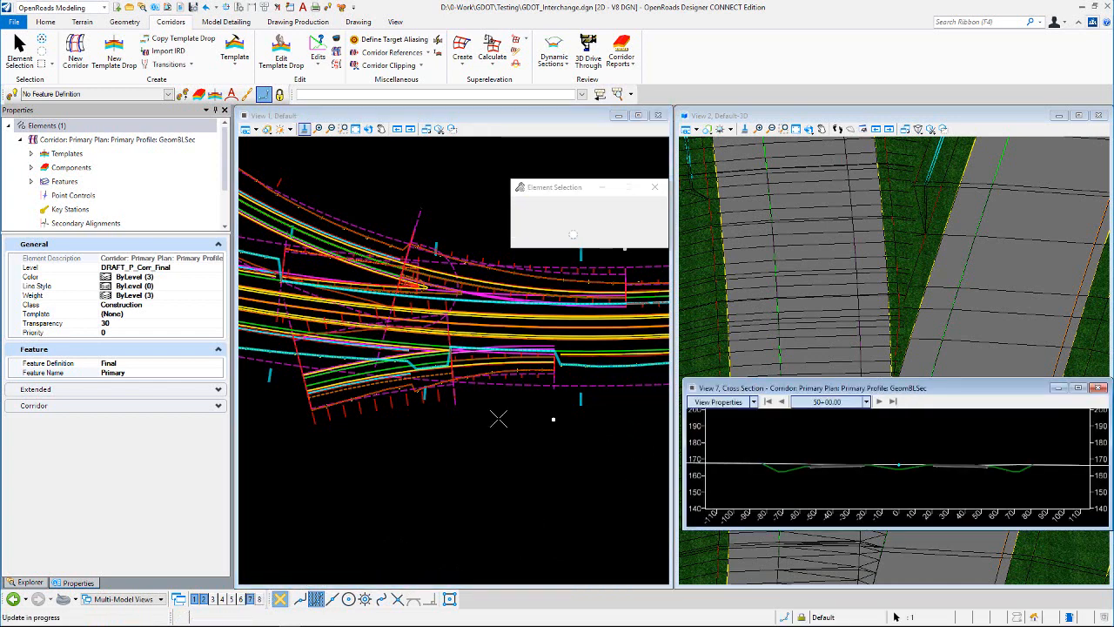
Step: Set the cross section's vertical exaggeration to 5 and locate it by datapoint at about station 58+78.90, beside the nose
{"action": "left_click", "coordinate": [754, 401]}
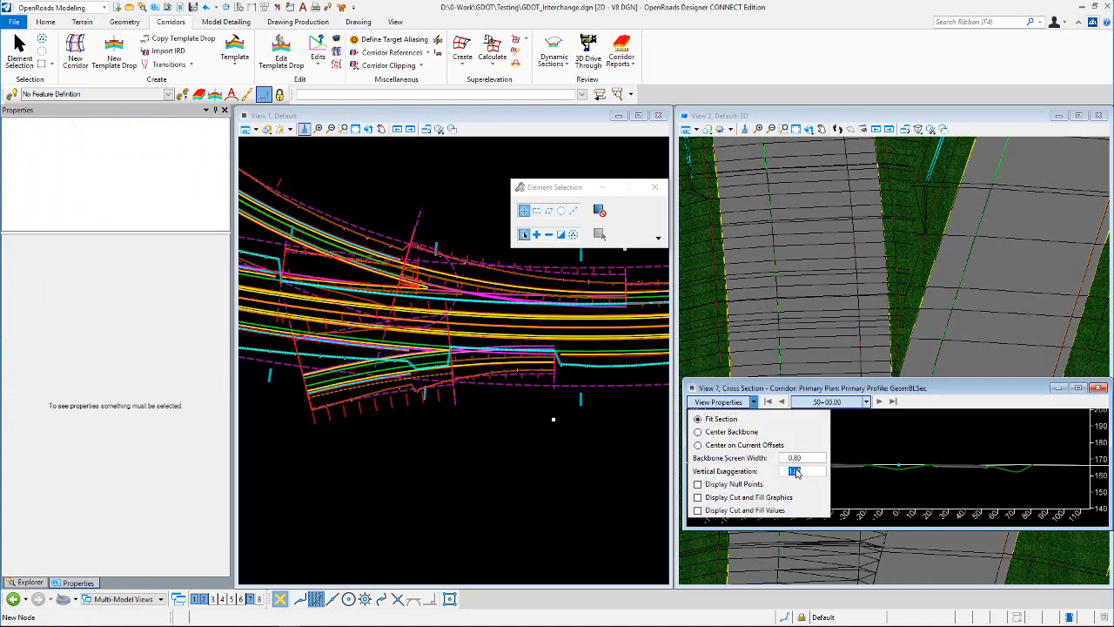
{"action": "type", "text": "5"}
{"action": "key", "text": "Return"}
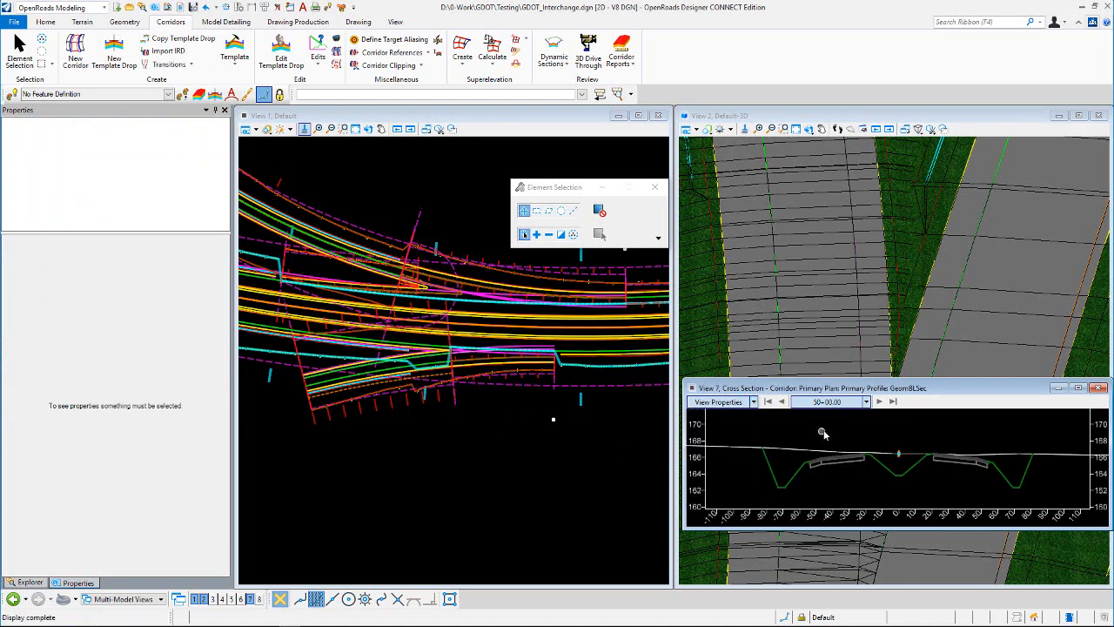
{"action": "right_click", "coordinate": [822, 432]}
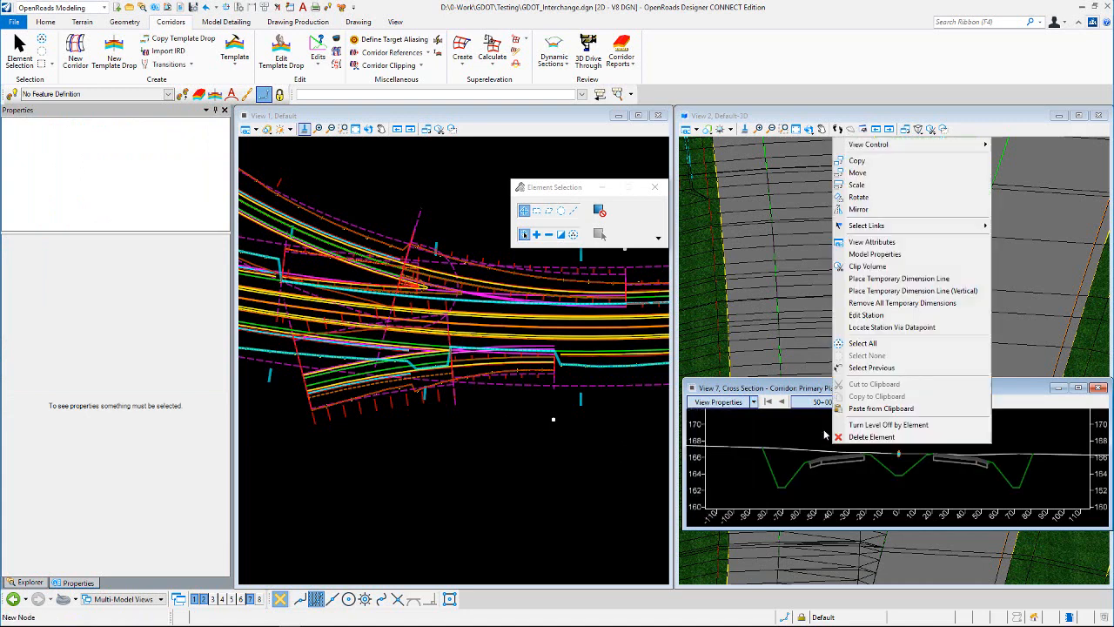
{"action": "left_click", "coordinate": [901, 328]}
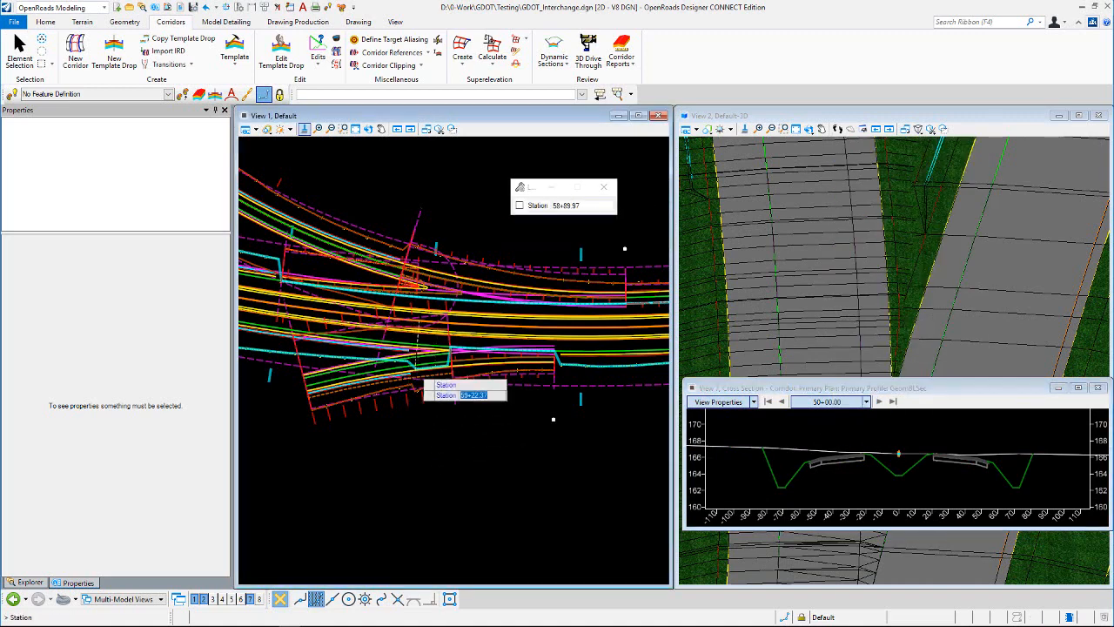
{"action": "scroll", "coordinate": [418, 358], "scroll_direction": "up", "scroll_amount": 5}
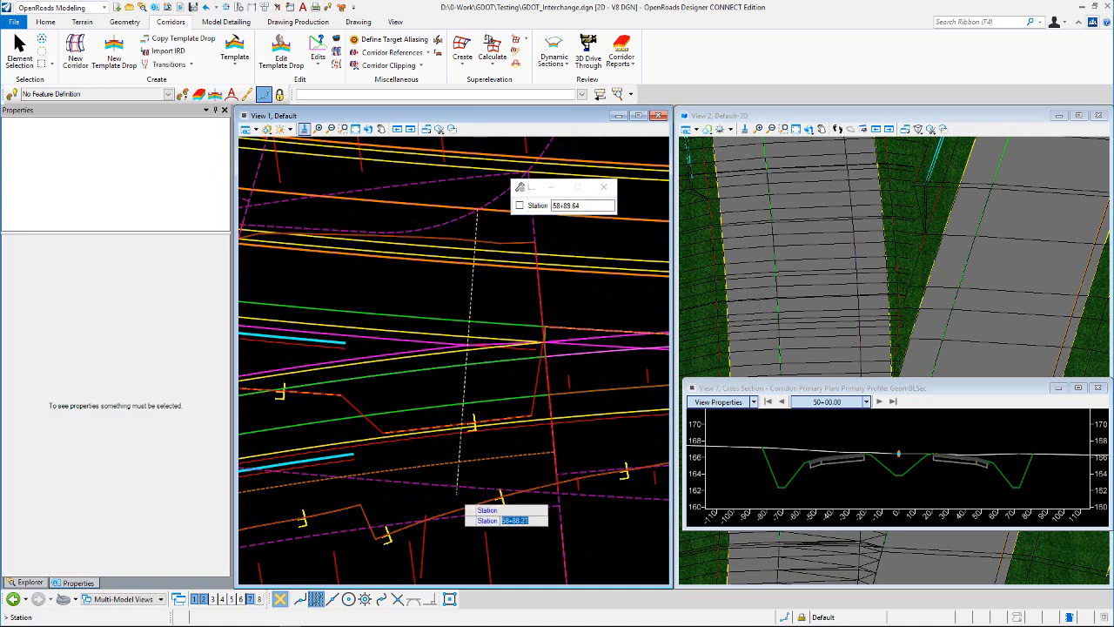
{"action": "left_click", "coordinate": [487, 487]}
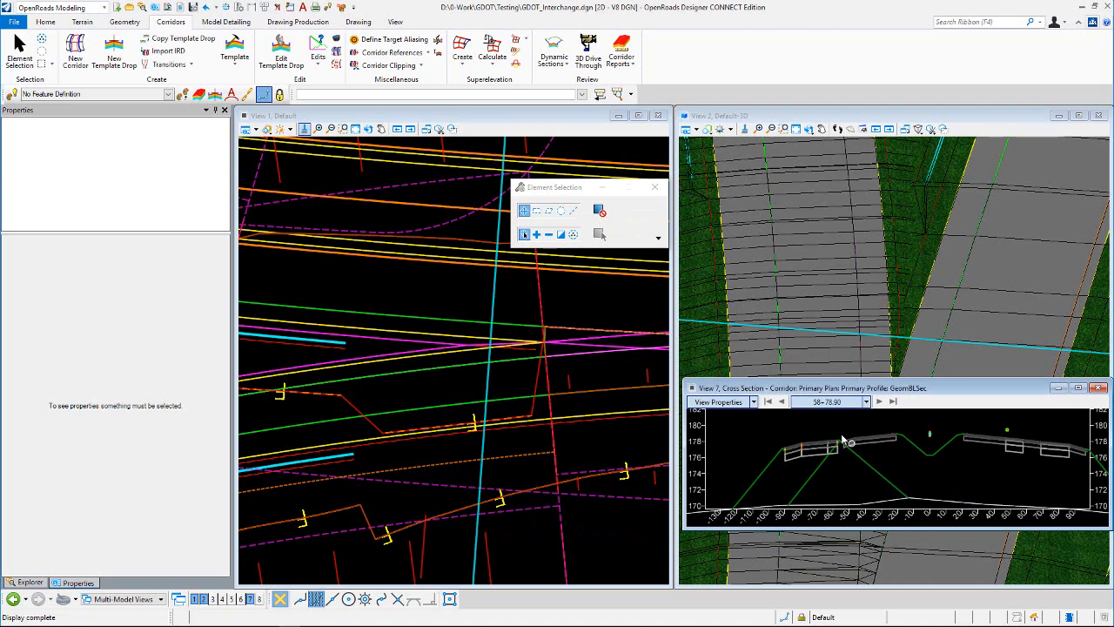
Step: Examine how the mainline and ramp shoulders meet in the cross section at station 58+78.90
{"action": "scroll", "coordinate": [843, 438], "scroll_direction": "up", "scroll_amount": 6}
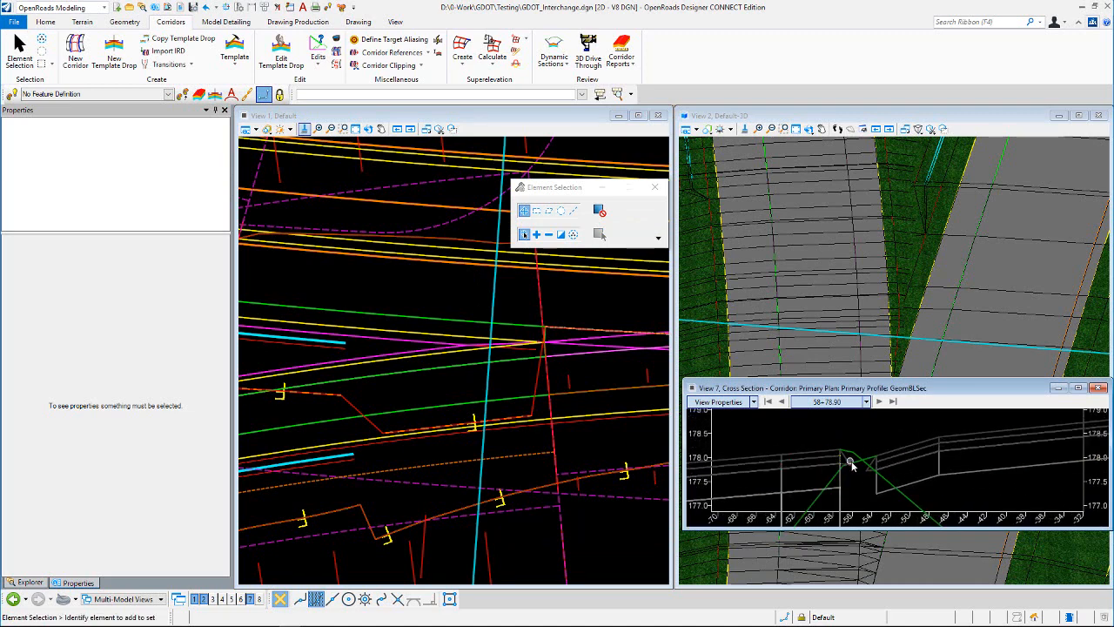
{"action": "scroll", "coordinate": [857, 463], "scroll_direction": "up", "scroll_amount": 2}
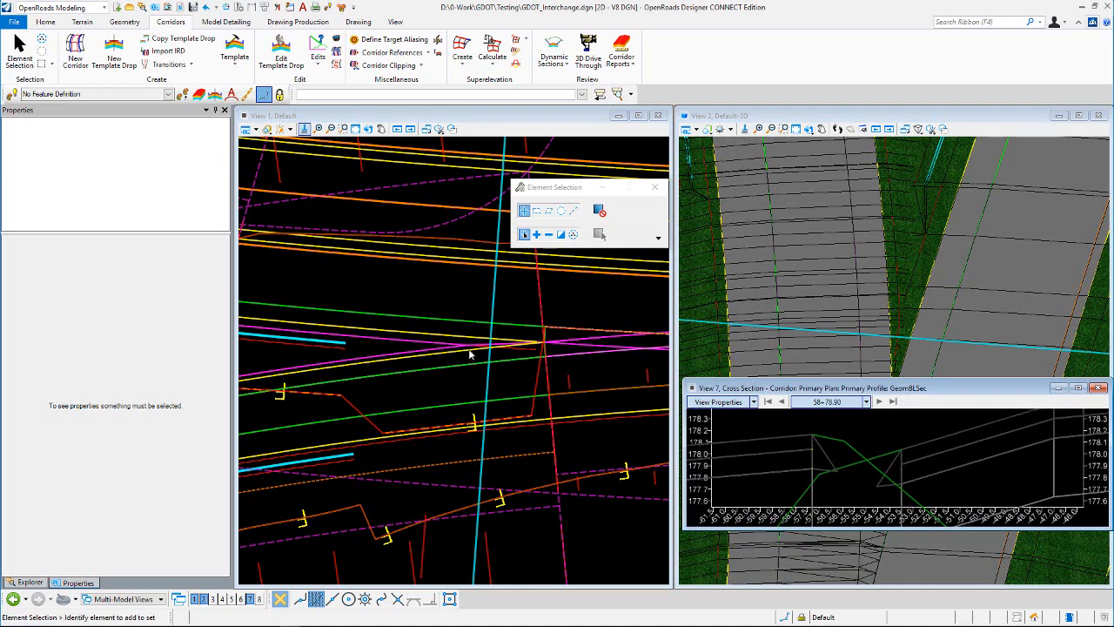
{"action": "scroll", "coordinate": [502, 348], "scroll_direction": "up", "scroll_amount": 1}
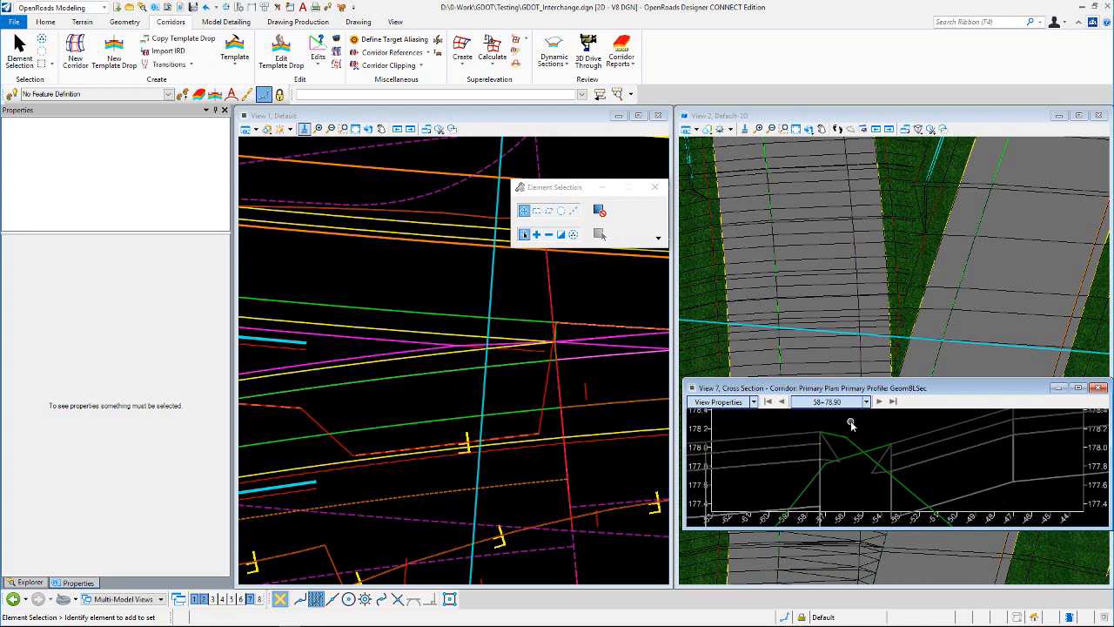
{"action": "scroll", "coordinate": [852, 426], "scroll_direction": "up", "scroll_amount": 1}
{"action": "scroll", "coordinate": [831, 472], "scroll_direction": "up", "scroll_amount": 2}
{"action": "scroll", "coordinate": [832, 472], "scroll_direction": "down", "scroll_amount": 2}
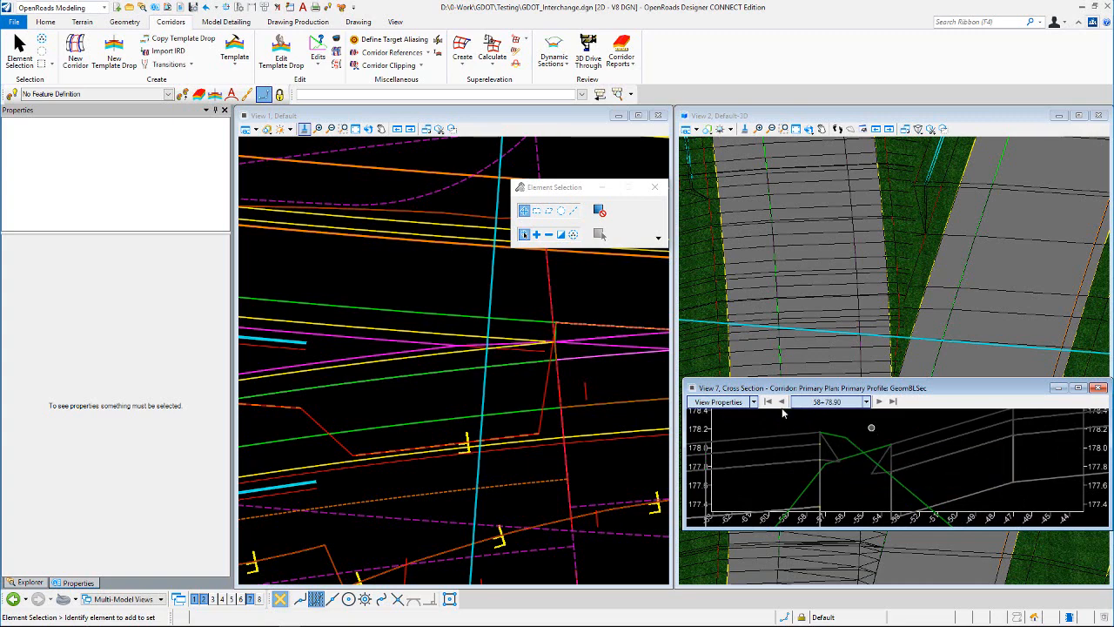
Step: Select the Primary corridor's template drop to check which template it uses, deselect it, and inspect the plan lines near the nose
{"action": "scroll", "coordinate": [410, 277], "scroll_direction": "down", "scroll_amount": 3}
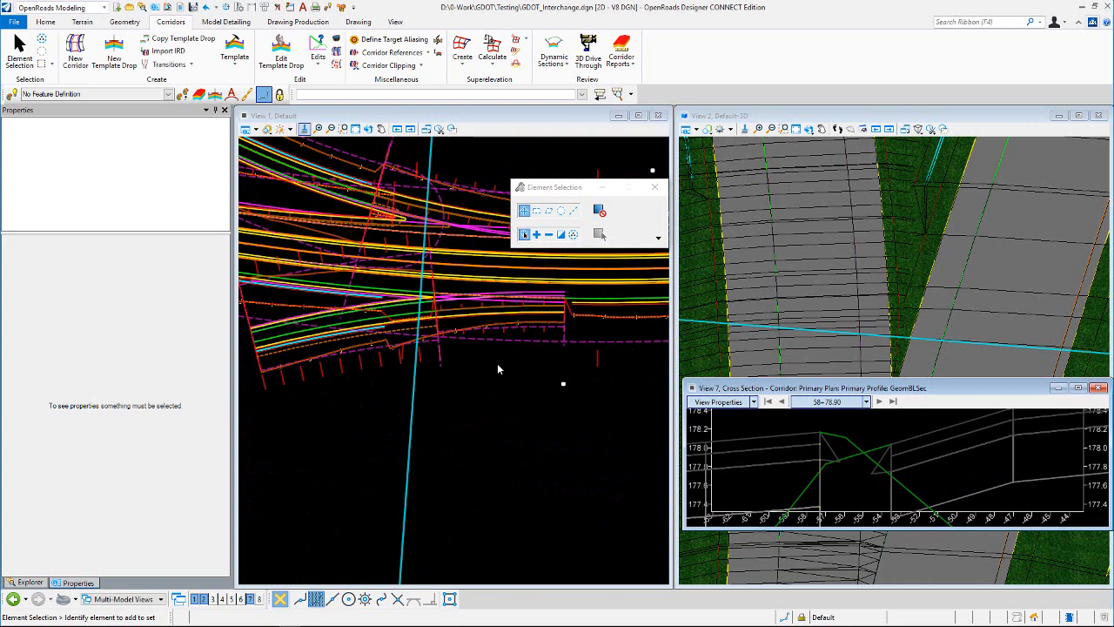
{"action": "left_click", "coordinate": [505, 340]}
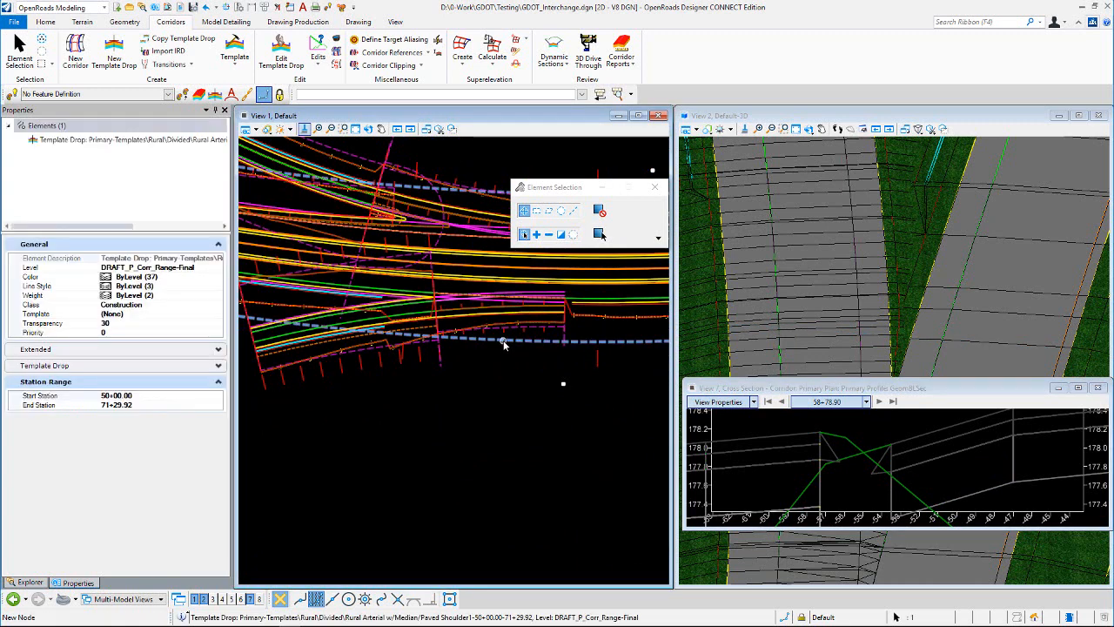
{"action": "left_click", "coordinate": [508, 392]}
{"action": "scroll", "coordinate": [886, 432], "scroll_direction": "up", "scroll_amount": 3}
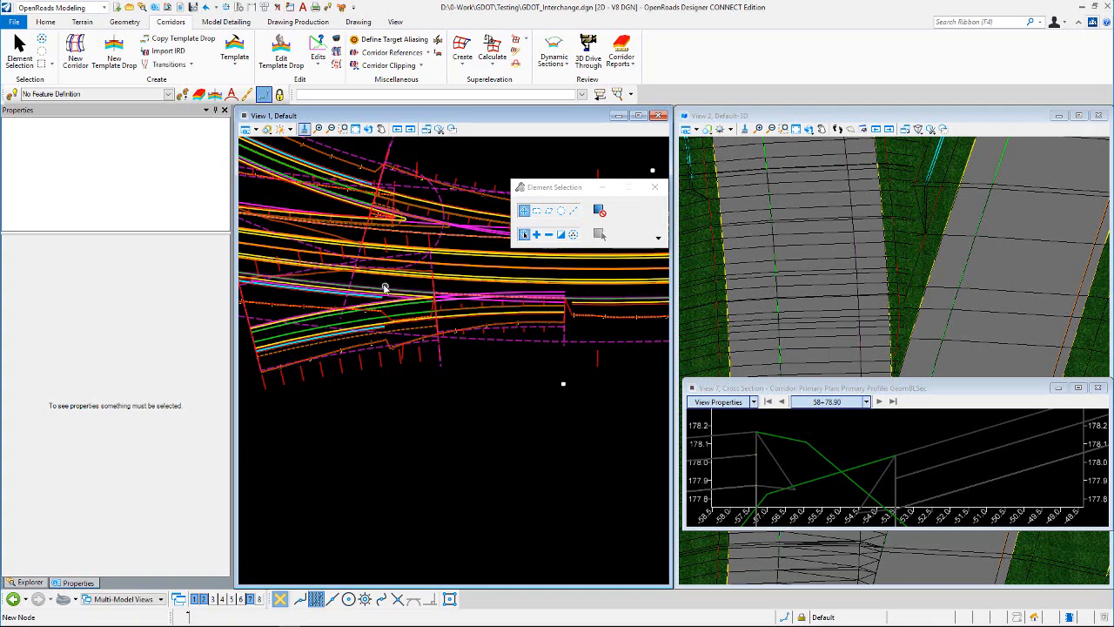
{"action": "scroll", "coordinate": [384, 288], "scroll_direction": "up", "scroll_amount": 4}
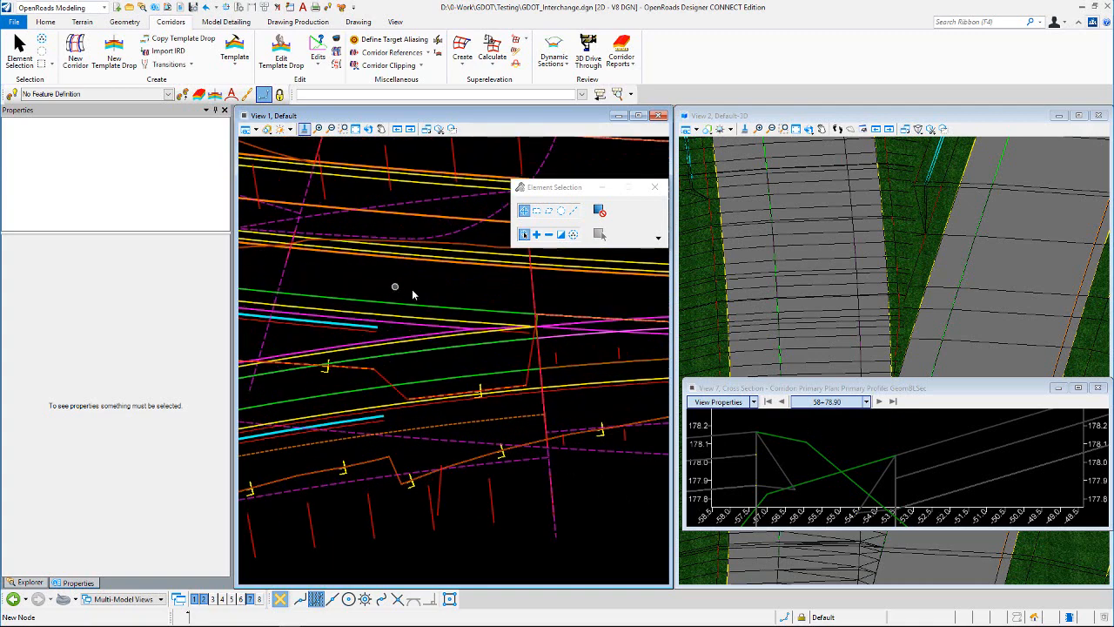
Step: Open the Primary corridor's Rural Arterial w/Median/Paved Shoulder1 template drop for editing at its L_EPS0 and L_EOS shoulder points
{"action": "scroll", "coordinate": [485, 324], "scroll_direction": "down", "scroll_amount": 3}
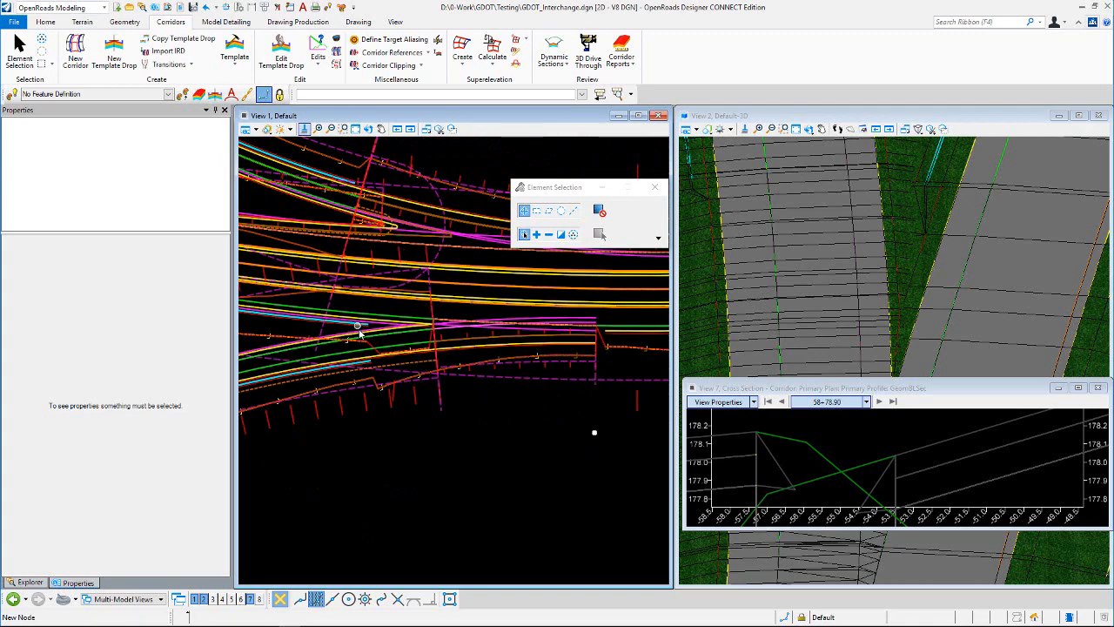
{"action": "left_click", "coordinate": [523, 380]}
{"action": "left_click", "coordinate": [550, 377]}
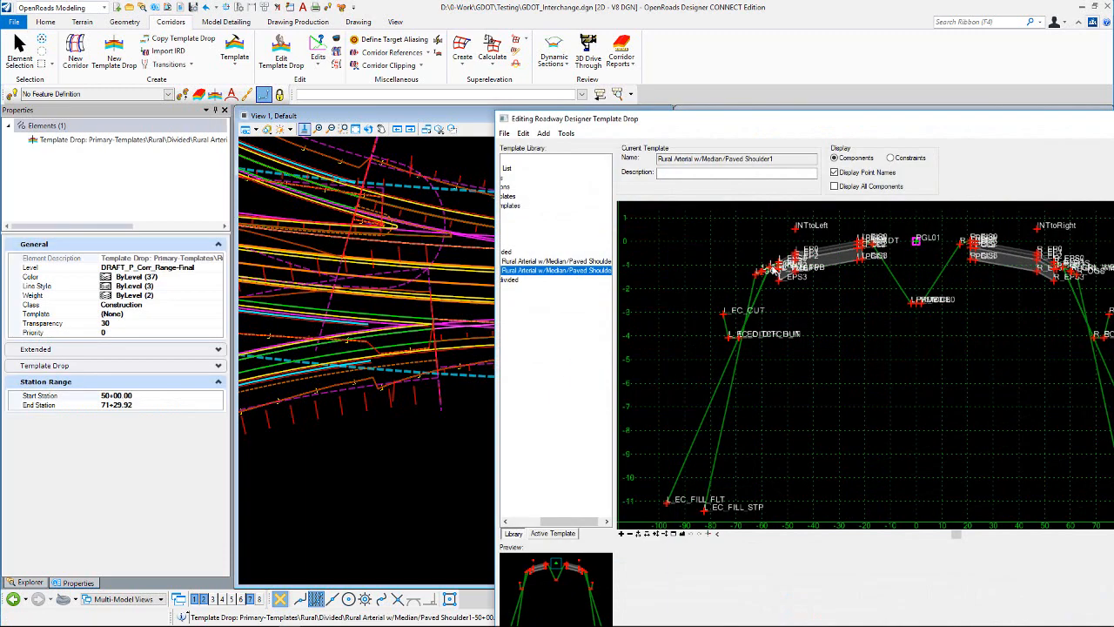
{"action": "scroll", "coordinate": [774, 271], "scroll_direction": "up", "scroll_amount": 5}
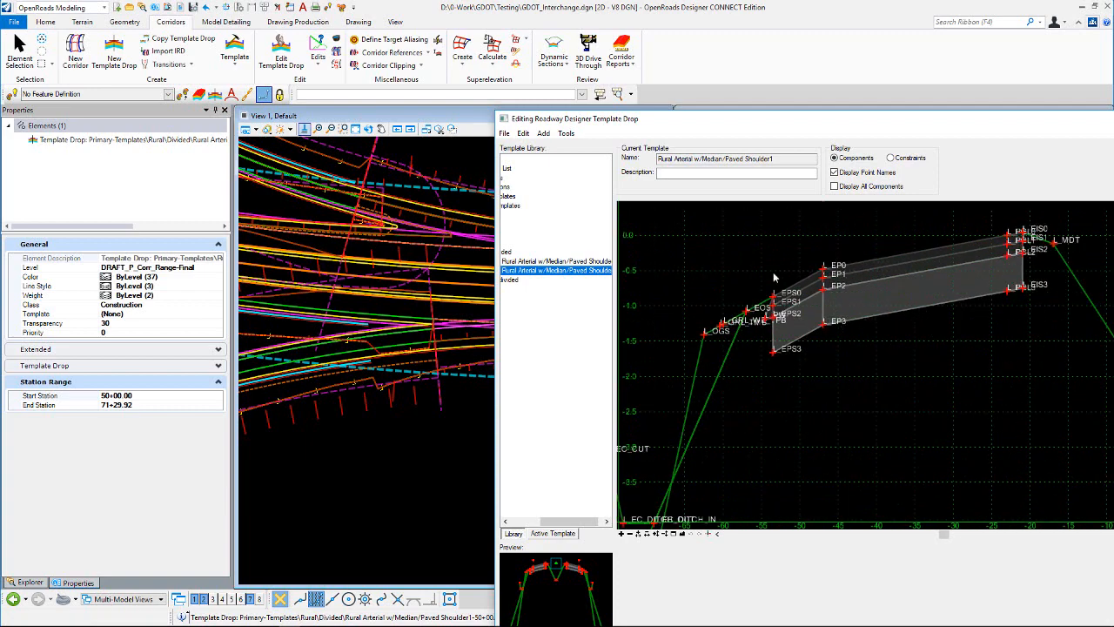
{"action": "scroll", "coordinate": [774, 277], "scroll_direction": "up", "scroll_amount": 4}
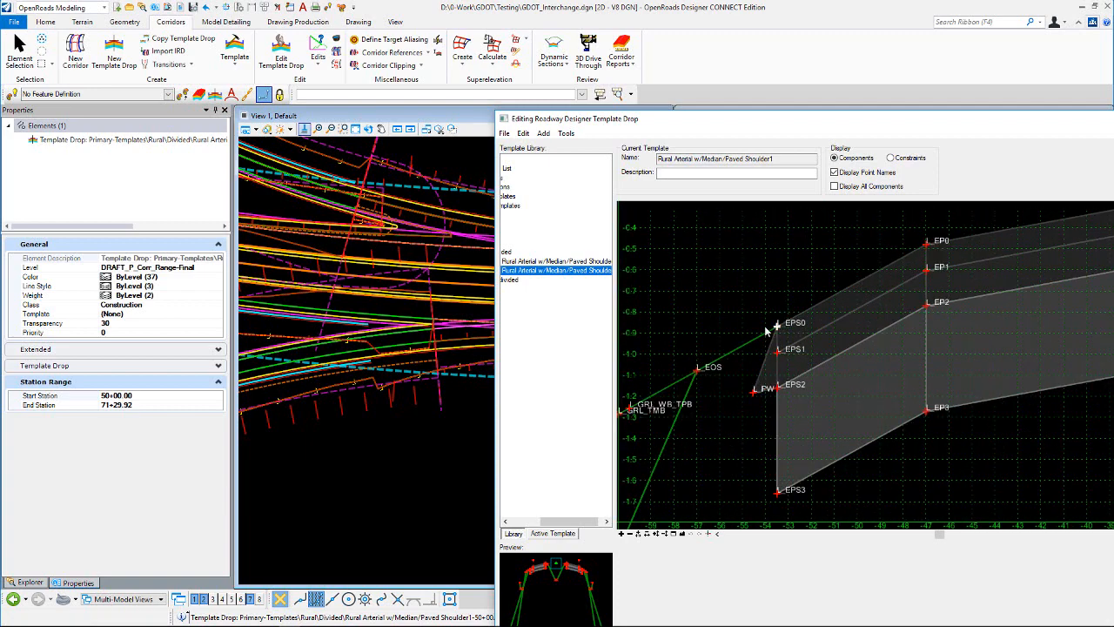
Step: Review the point properties and constraints of L_EPS0 and L_EOS without changing them
{"action": "double_click", "coordinate": [773, 328]}
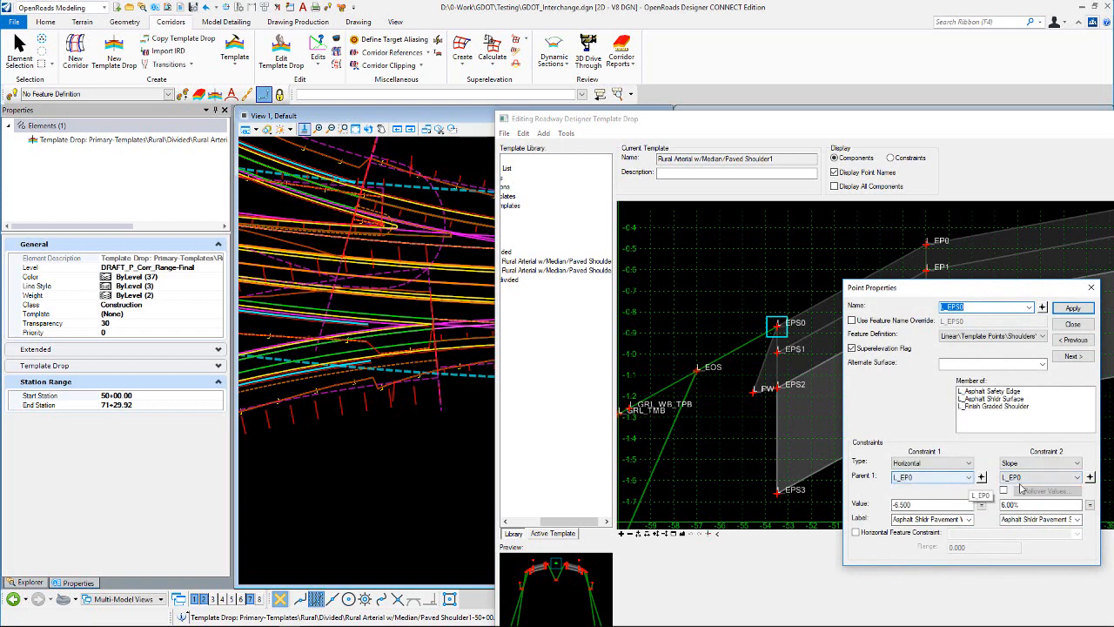
{"action": "left_click", "coordinate": [1069, 309]}
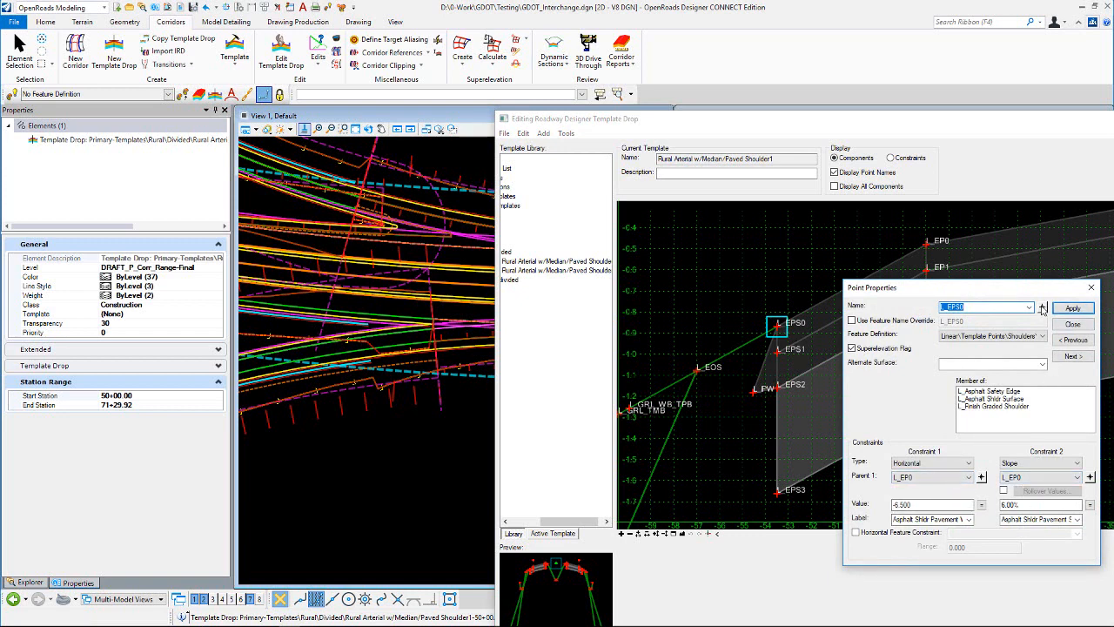
{"action": "double_click", "coordinate": [697, 370]}
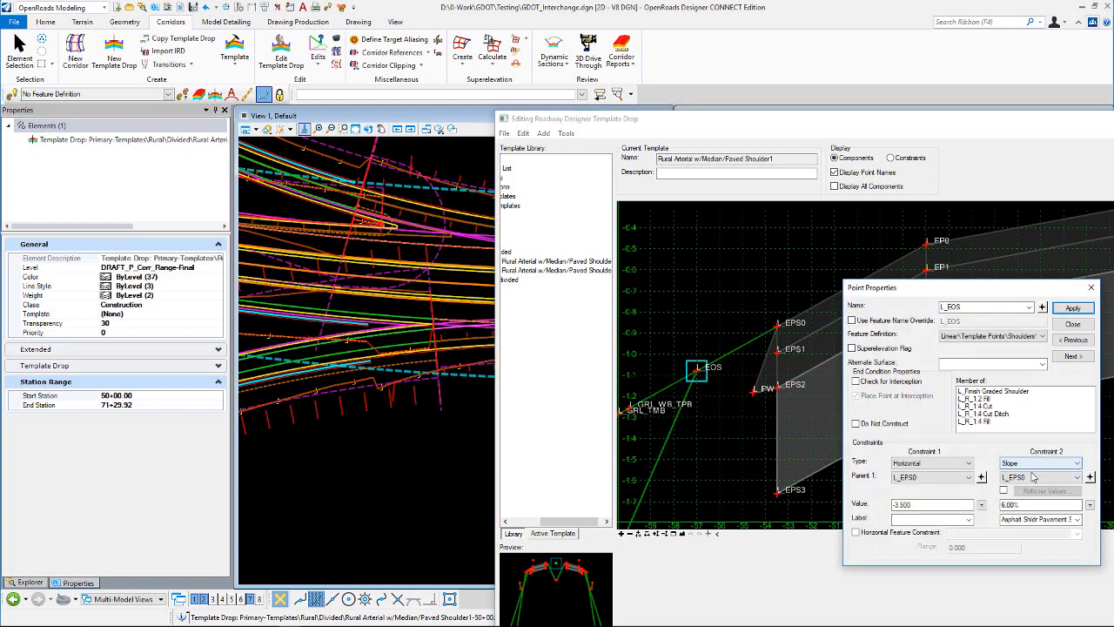
{"action": "left_click", "coordinate": [1073, 324]}
{"action": "right_click", "coordinate": [695, 376]}
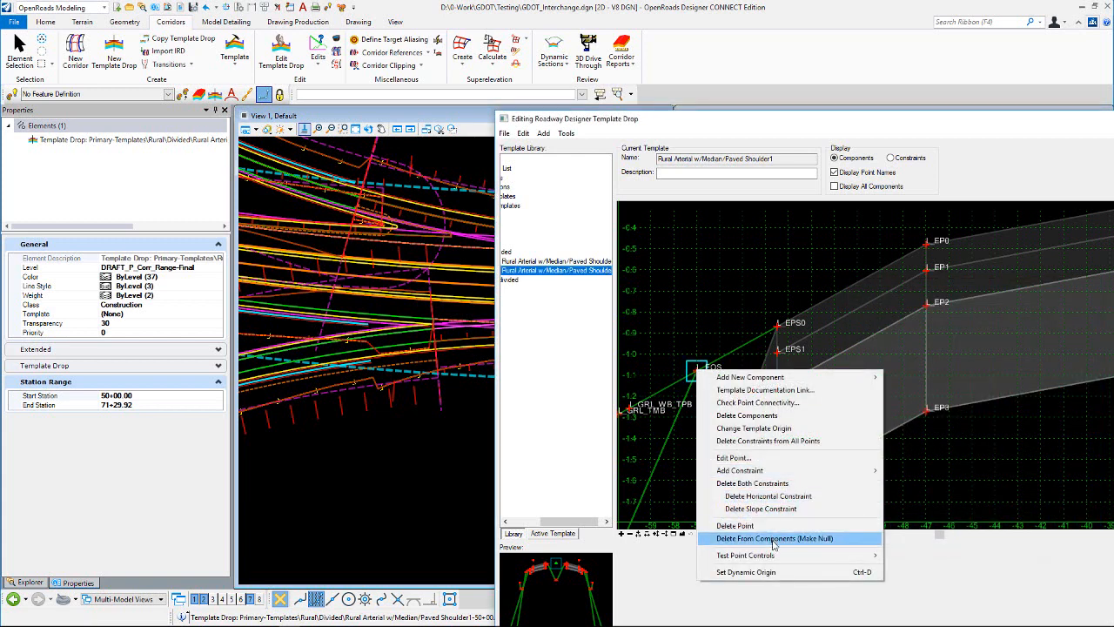
{"action": "mouse_move", "coordinate": [747, 555]}
{"action": "left_click", "coordinate": [645, 559]}
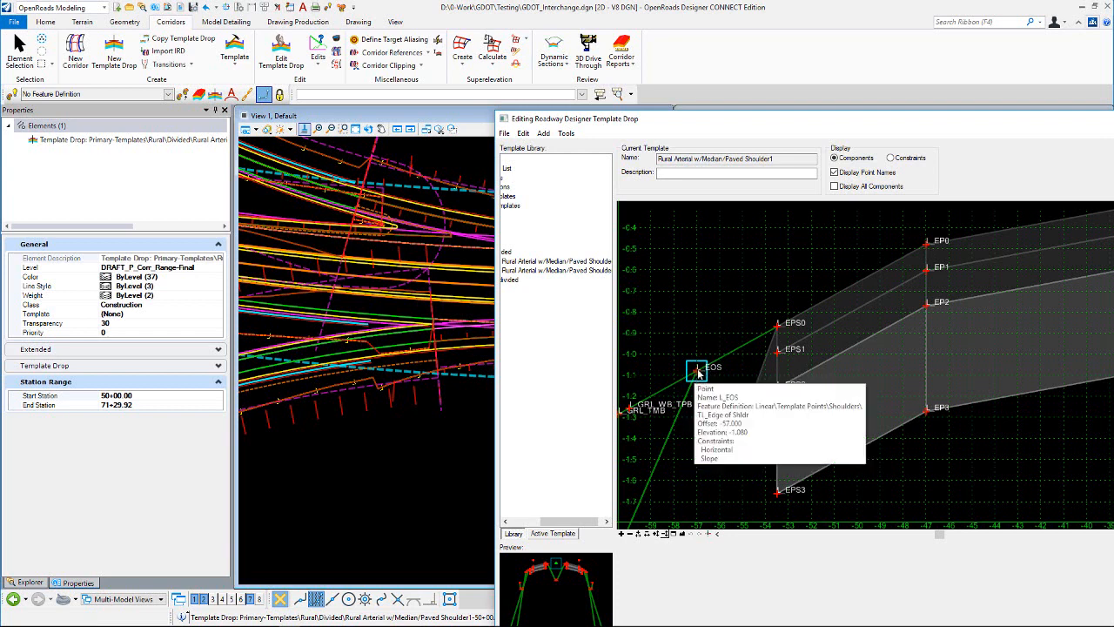
{"action": "mouse_move", "coordinate": [779, 328]}
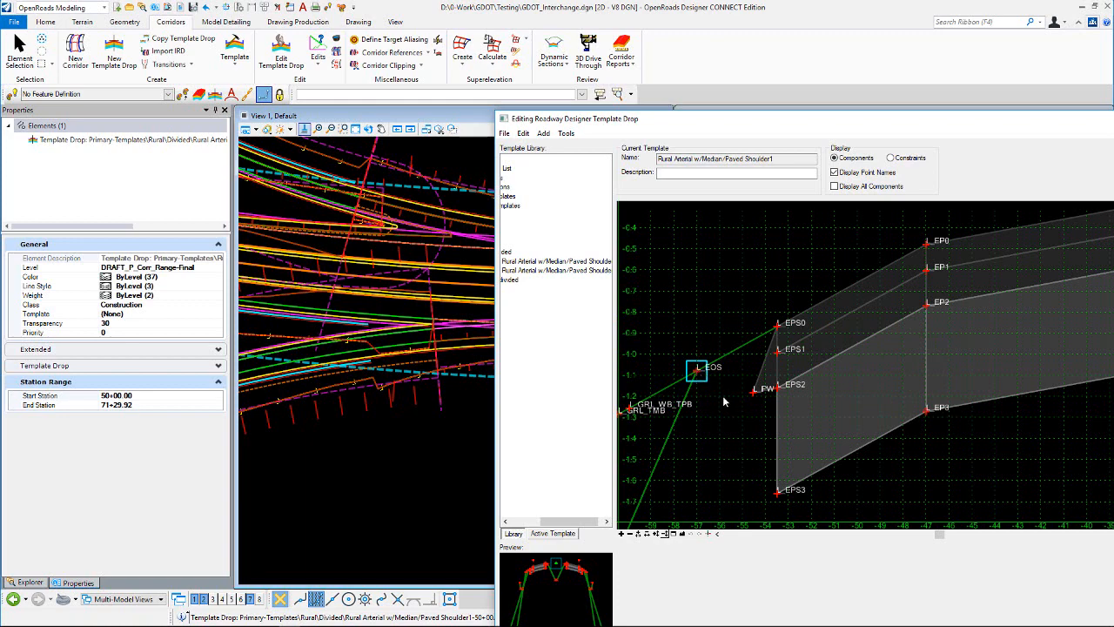
Step: Reparent both the horizontal and slope constraints of L_EOS to L_EP0, giving a -10.000 horizontal value, and apply the change
{"action": "double_click", "coordinate": [701, 373]}
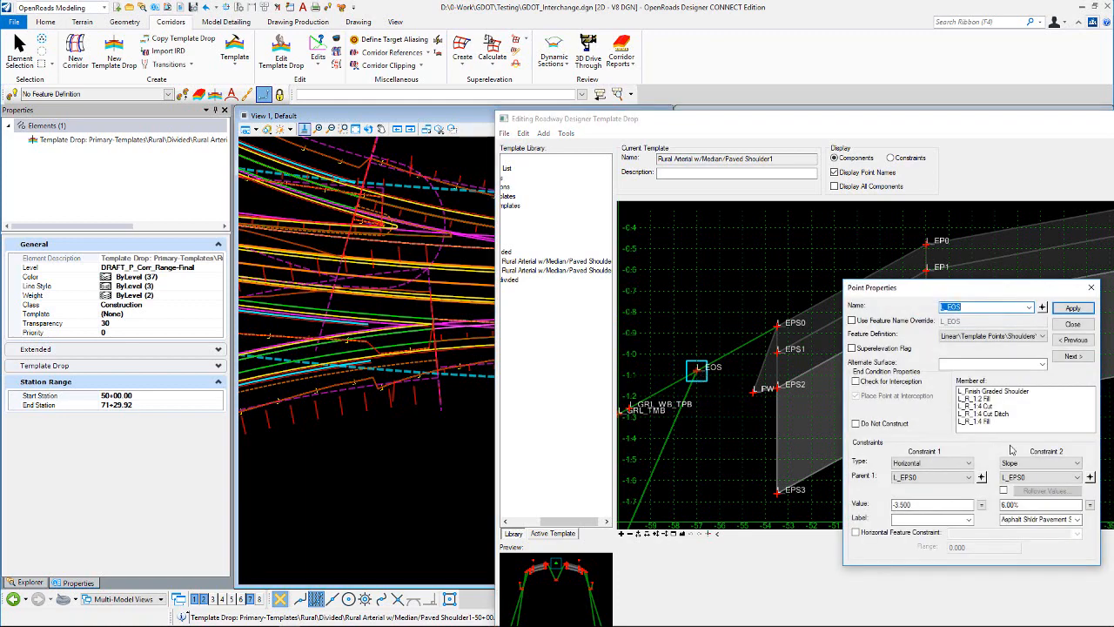
{"action": "key", "text": "Escape"}
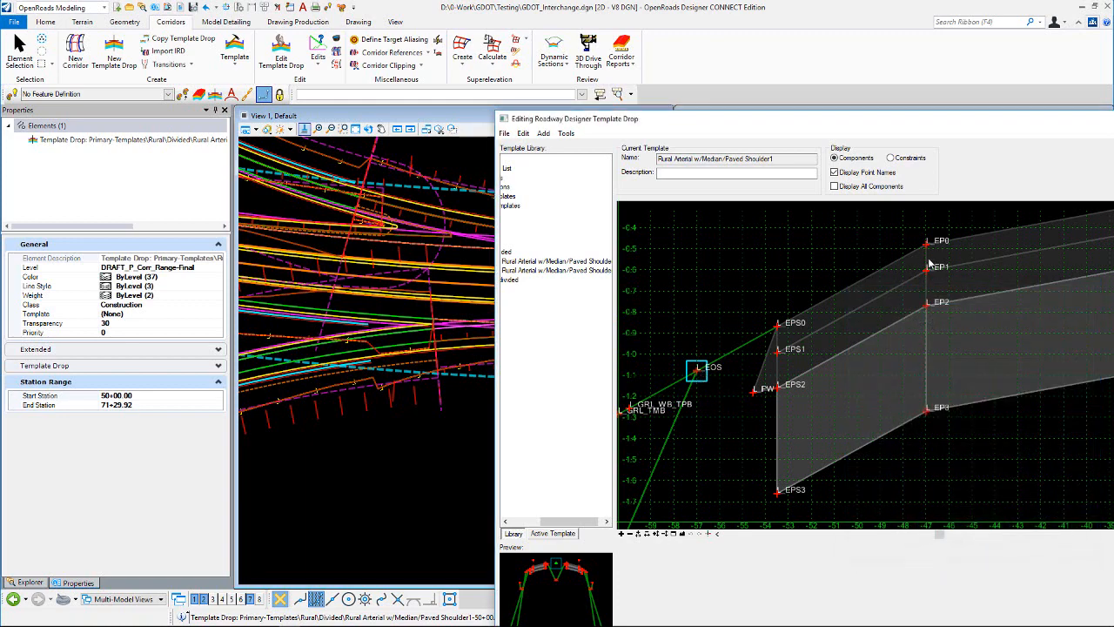
{"action": "double_click", "coordinate": [927, 249]}
{"action": "key", "text": "Escape"}
{"action": "double_click", "coordinate": [927, 248]}
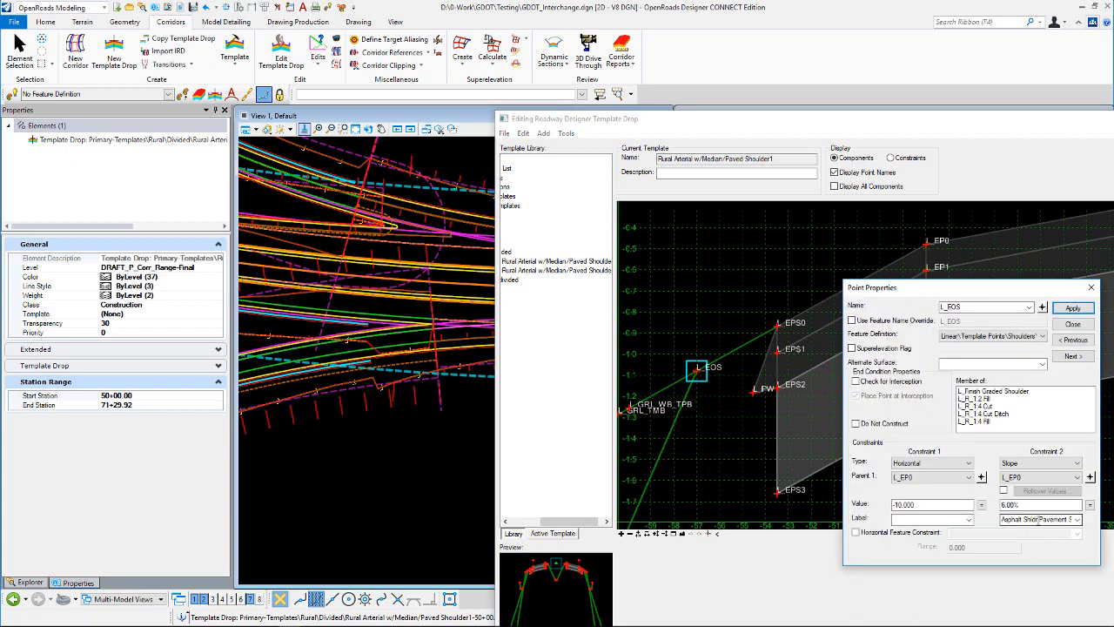
{"action": "left_click", "coordinate": [1074, 309]}
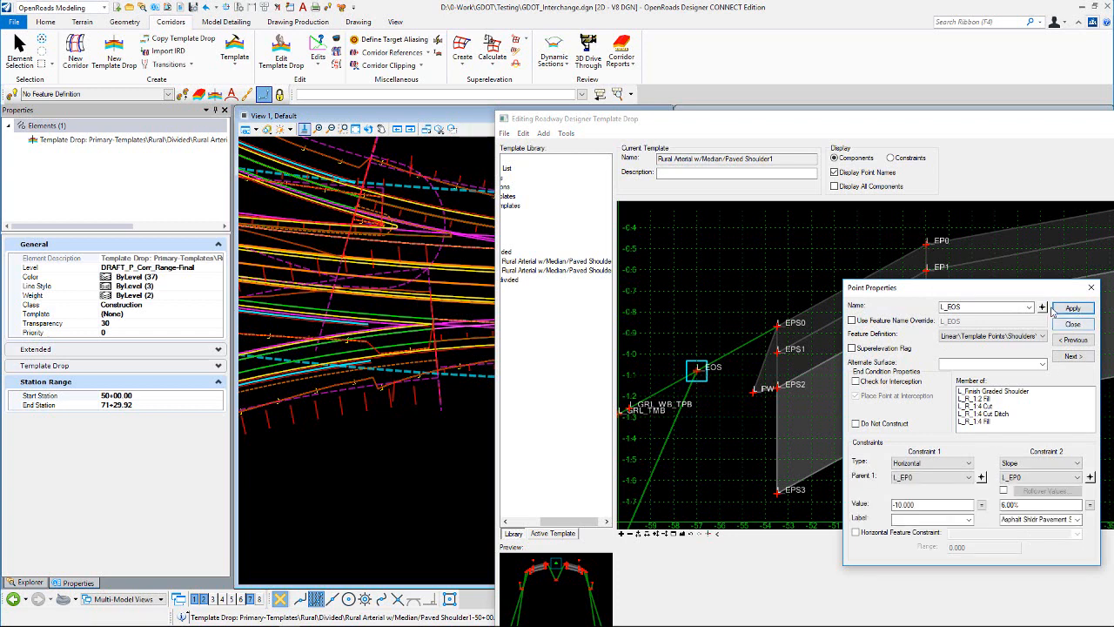
{"action": "left_click", "coordinate": [1042, 307]}
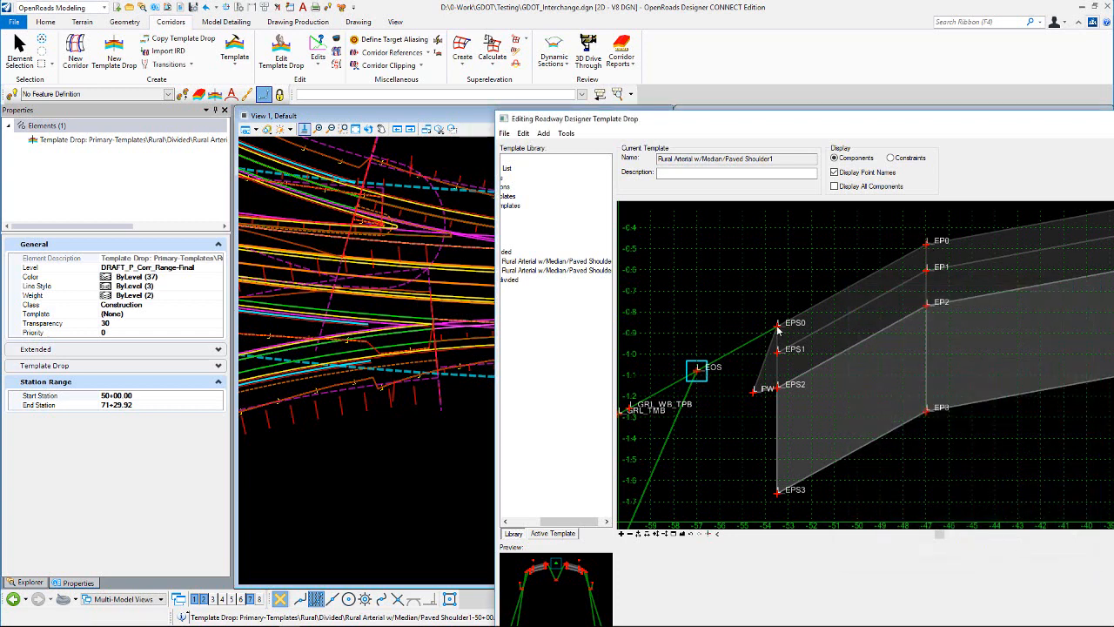
Step: Define the slope constraint of L_EPS0 by an equation from L_EP0 to L_EOS, apply it, and close the point properties
{"action": "double_click", "coordinate": [777, 327]}
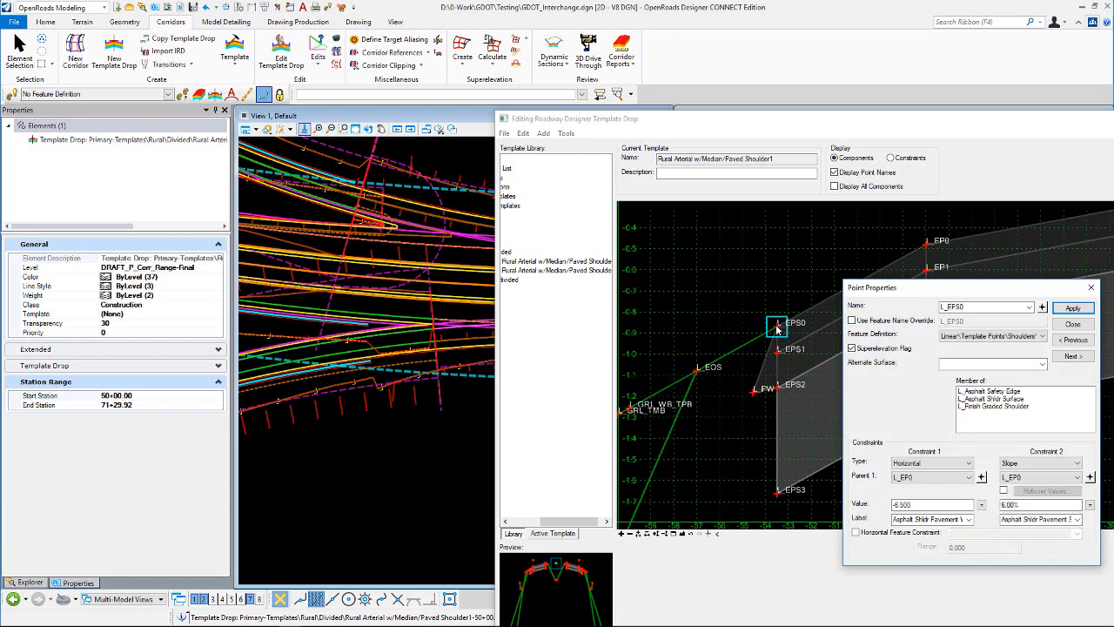
{"action": "left_click", "coordinate": [1090, 507]}
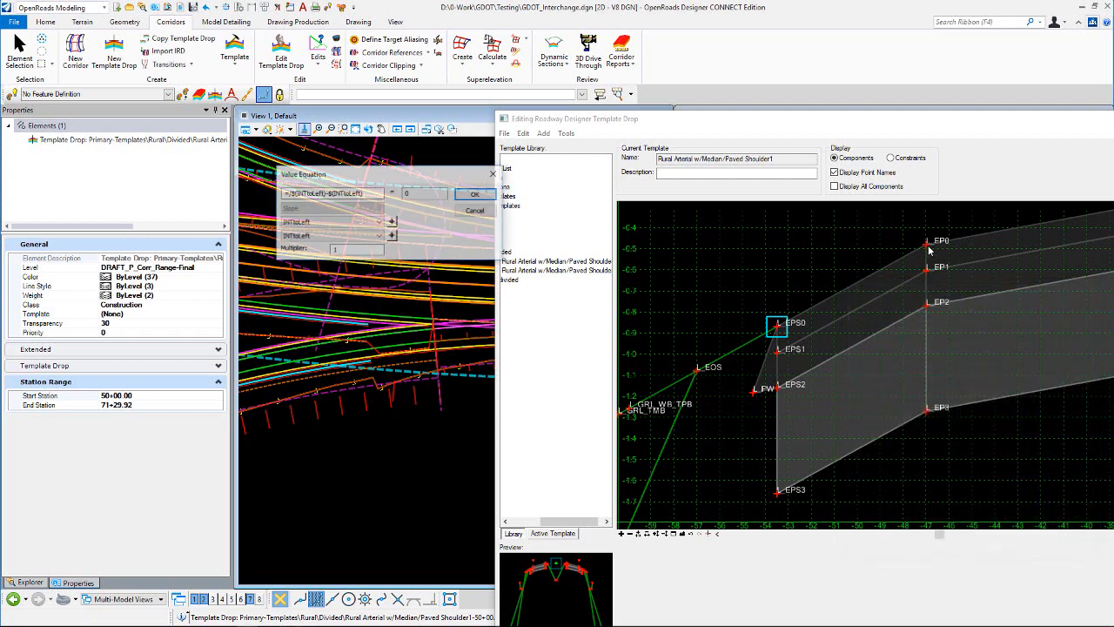
{"action": "left_click", "coordinate": [392, 223]}
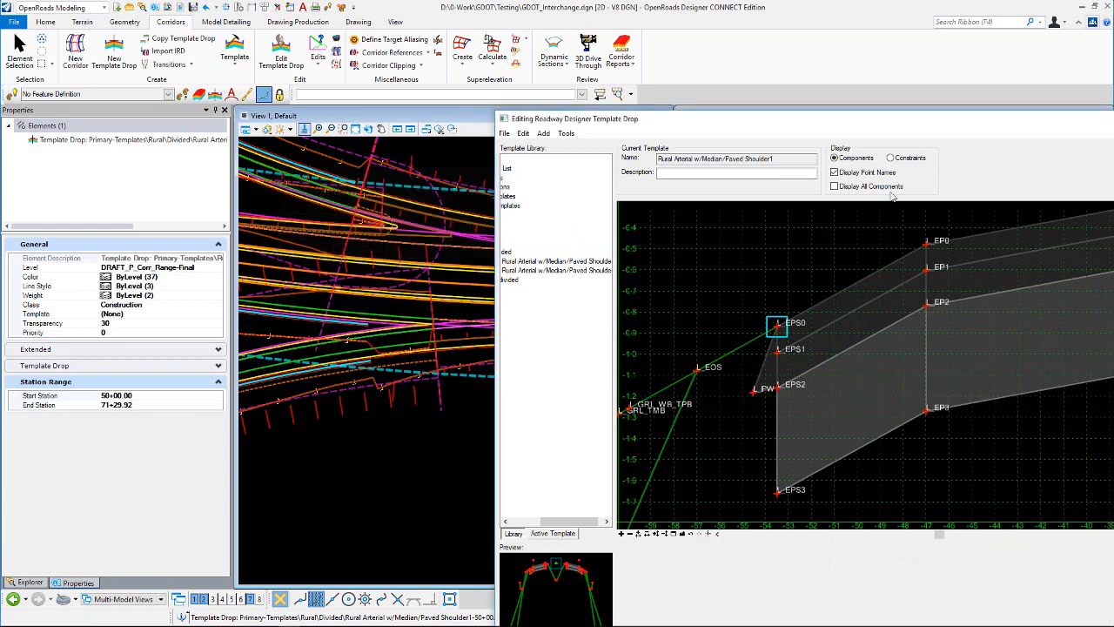
{"action": "left_click", "coordinate": [925, 248]}
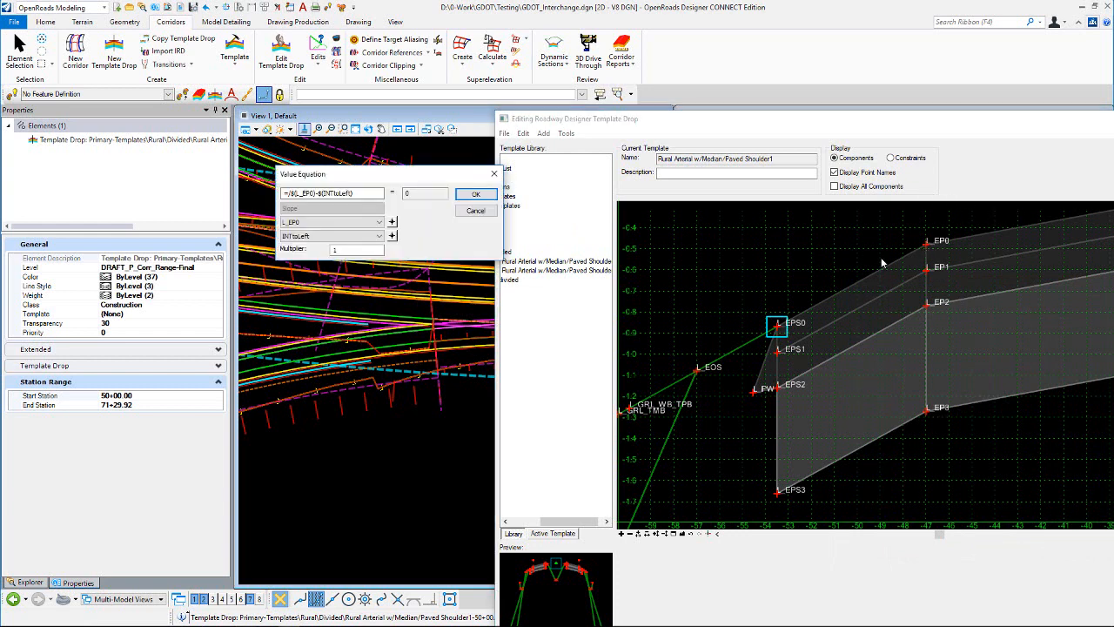
{"action": "left_click", "coordinate": [401, 235]}
{"action": "left_click", "coordinate": [699, 372]}
{"action": "left_click", "coordinate": [475, 193]}
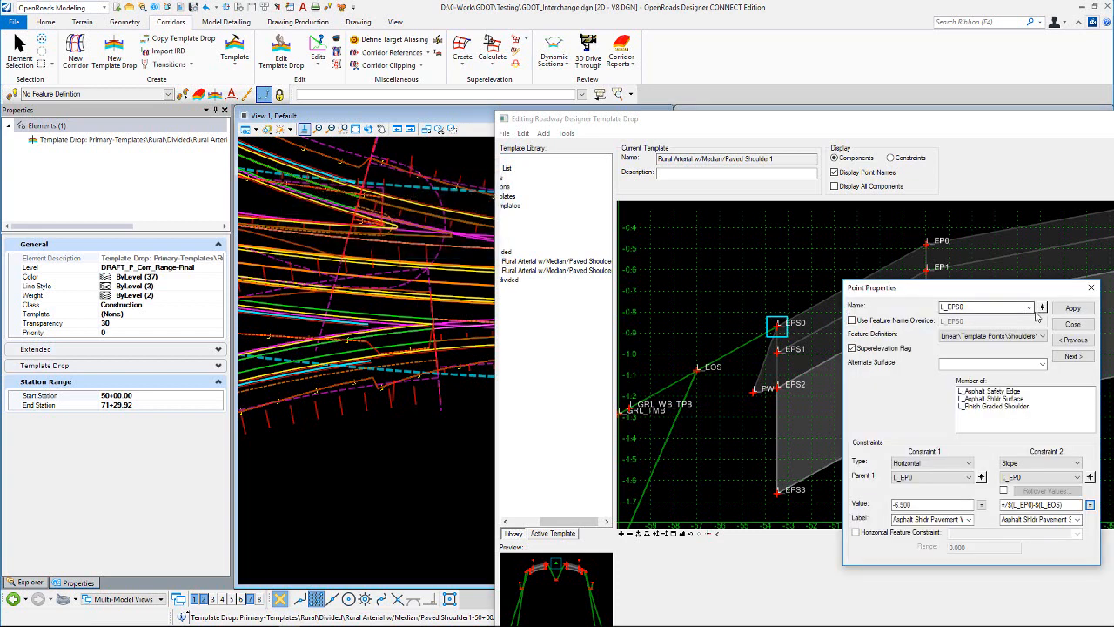
{"action": "left_click", "coordinate": [1073, 309]}
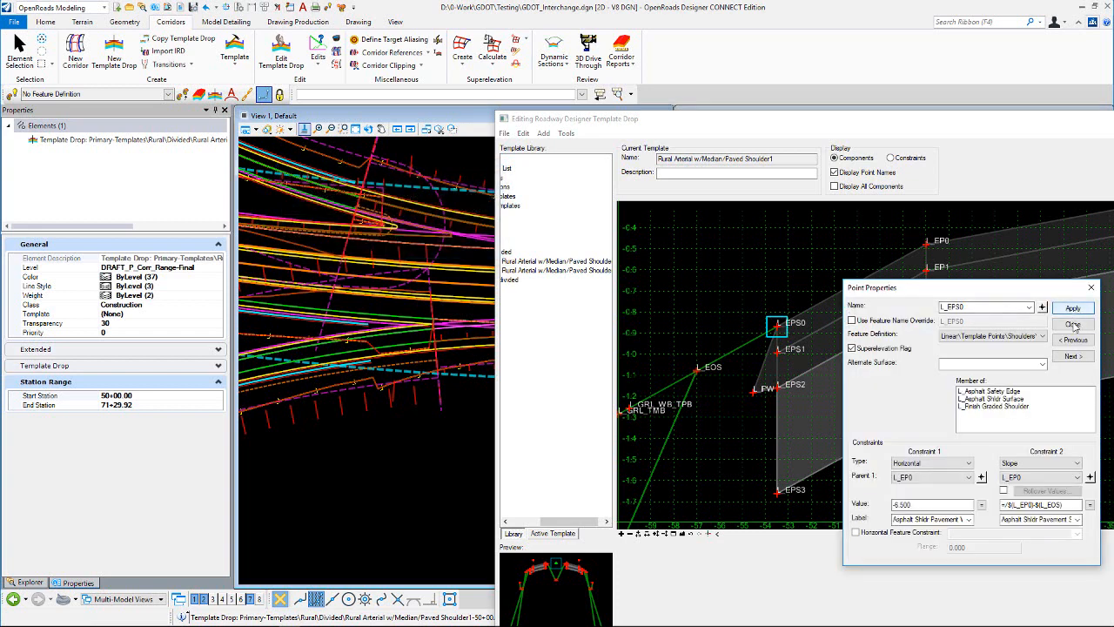
{"action": "left_click", "coordinate": [1073, 325]}
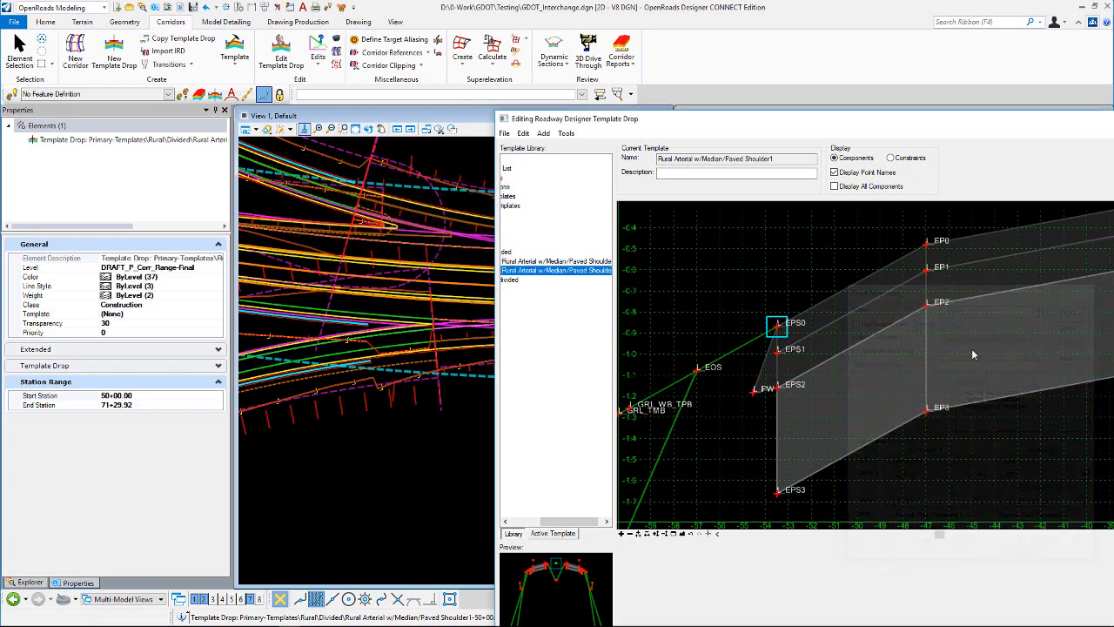
Step: Test all point controls of L_EOS, and close the template drop editor with the constraint edits kept
{"action": "right_click", "coordinate": [698, 374]}
{"action": "mouse_move", "coordinate": [748, 553]}
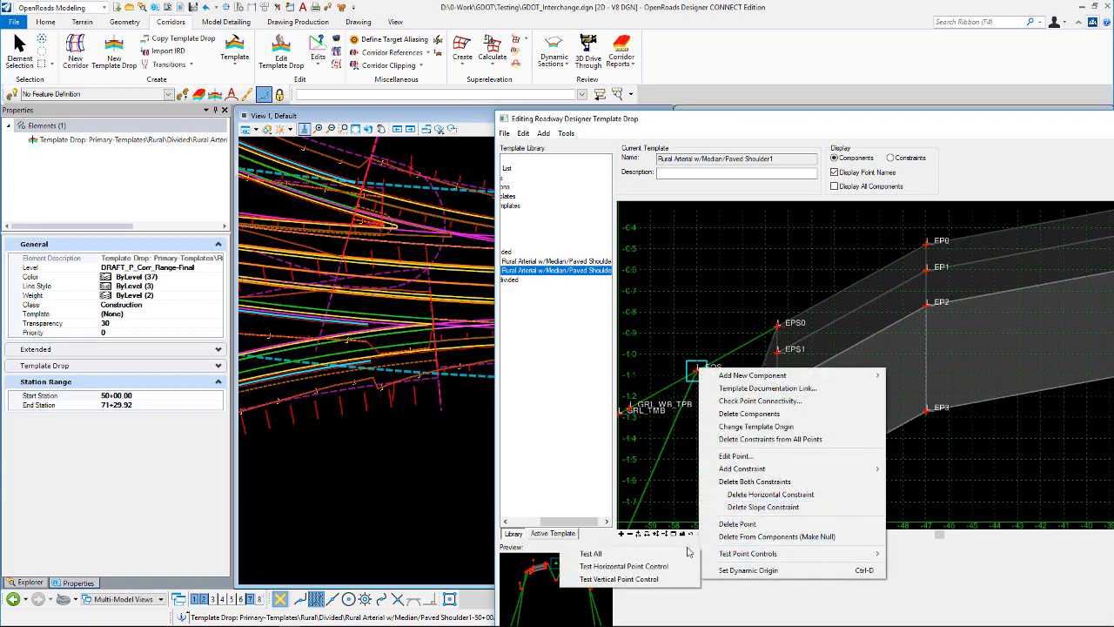
{"action": "left_click", "coordinate": [658, 554]}
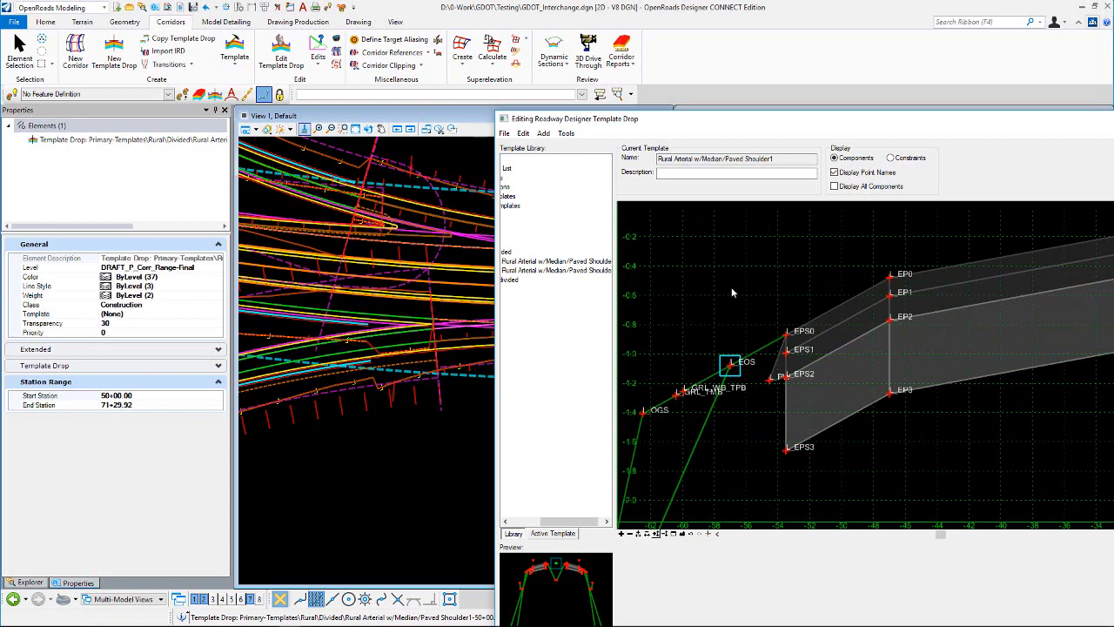
{"action": "left_click", "coordinate": [1113, 157]}
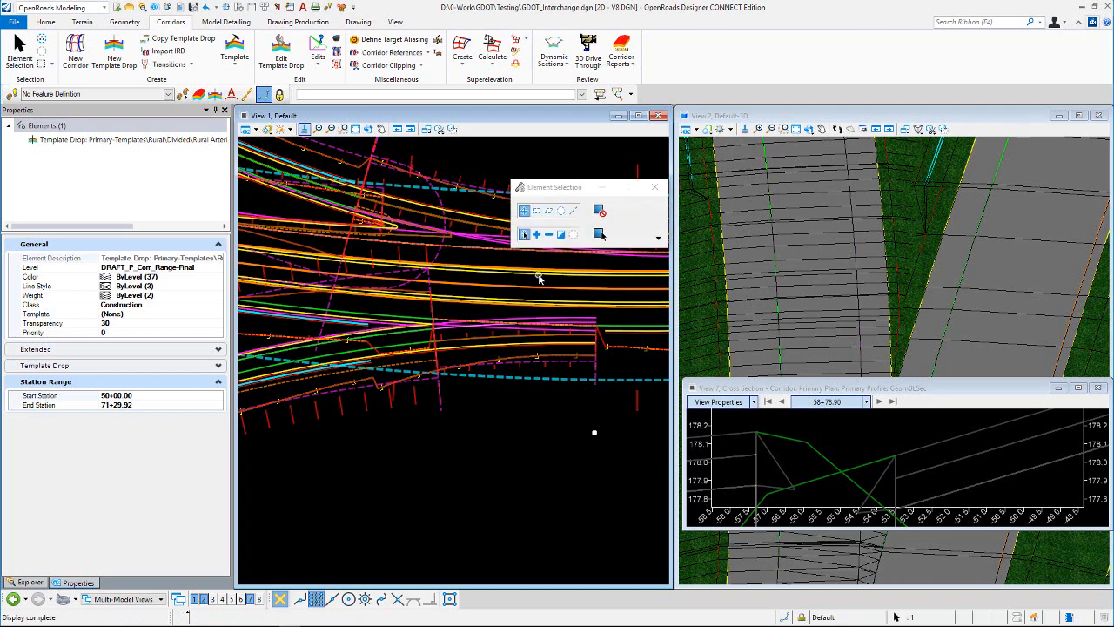
Step: Clear the selection, open the Primary corridor's objects, and start a new point control
{"action": "left_click", "coordinate": [472, 403]}
{"action": "scroll", "coordinate": [387, 320], "scroll_direction": "up", "scroll_amount": 3}
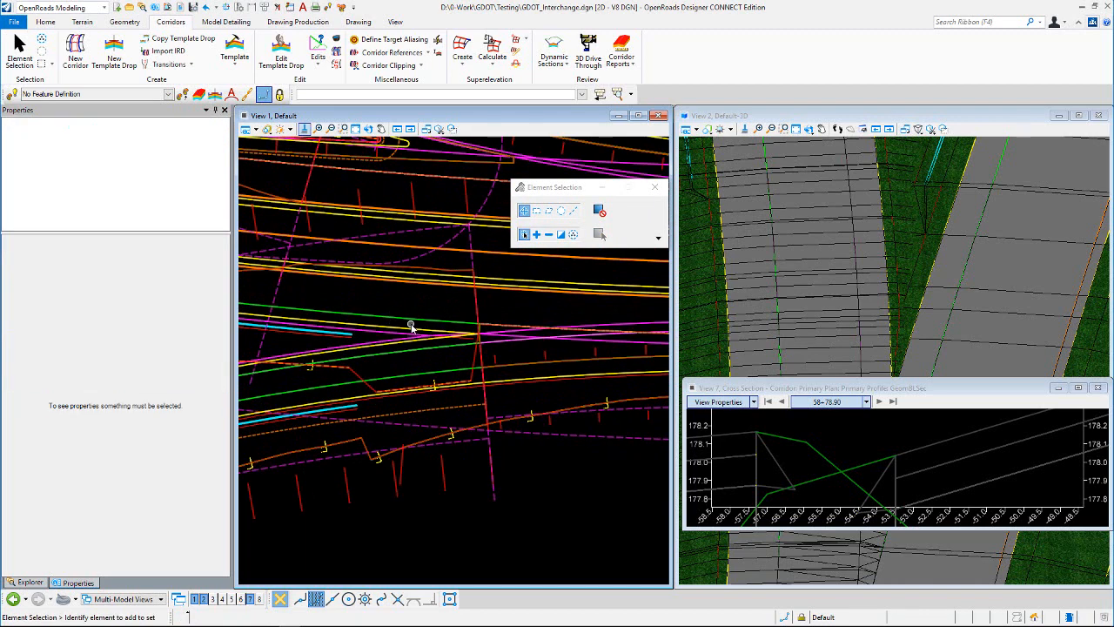
{"action": "scroll", "coordinate": [412, 326], "scroll_direction": "up", "scroll_amount": 3}
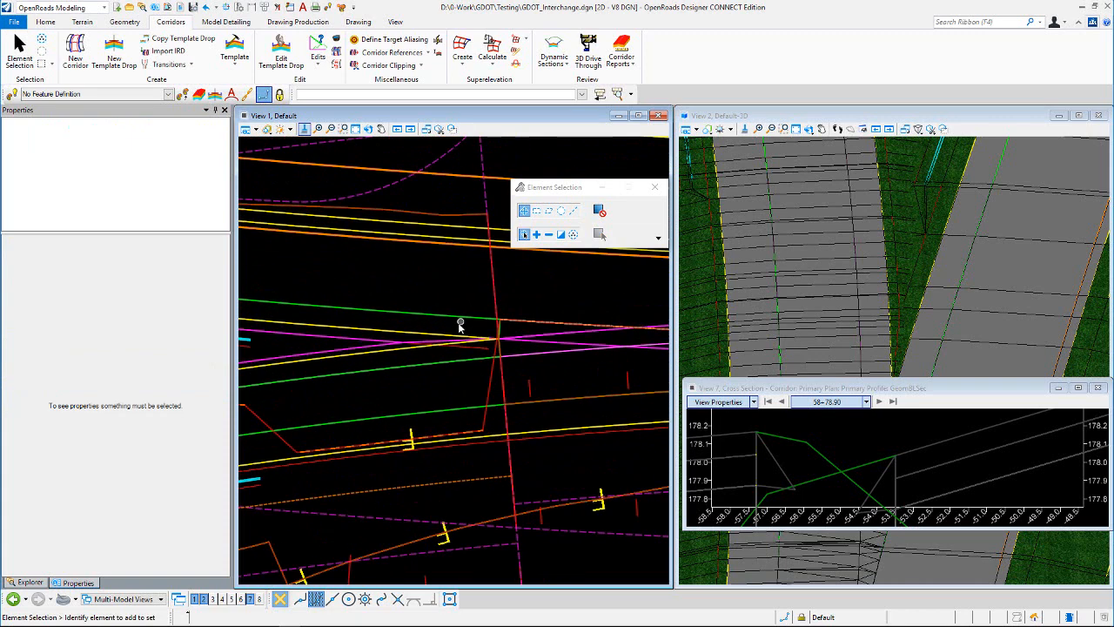
{"action": "scroll", "coordinate": [396, 338], "scroll_direction": "down", "scroll_amount": 2}
{"action": "scroll", "coordinate": [432, 342], "scroll_direction": "up", "scroll_amount": 2}
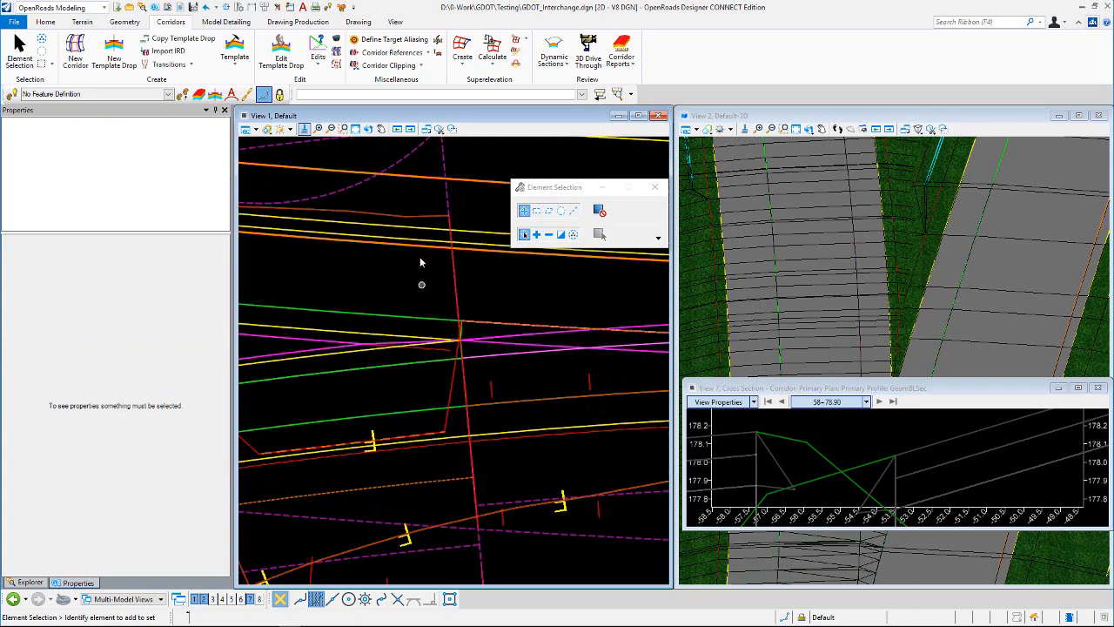
{"action": "left_click", "coordinate": [337, 40]}
{"action": "scroll", "coordinate": [459, 448], "scroll_direction": "down", "scroll_amount": 2}
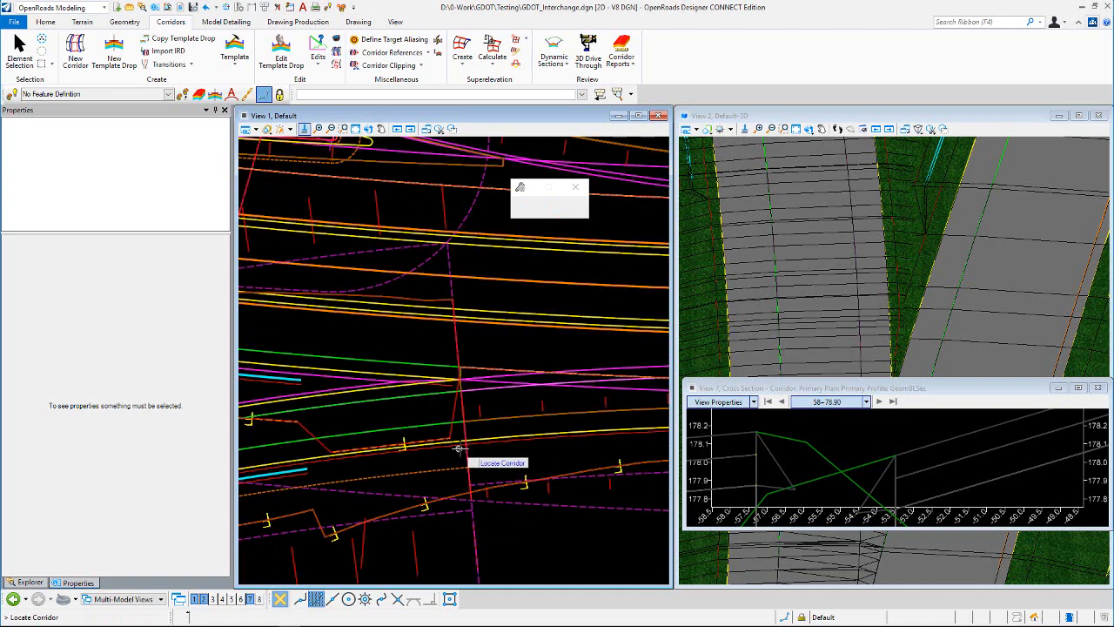
{"action": "left_click", "coordinate": [556, 526]}
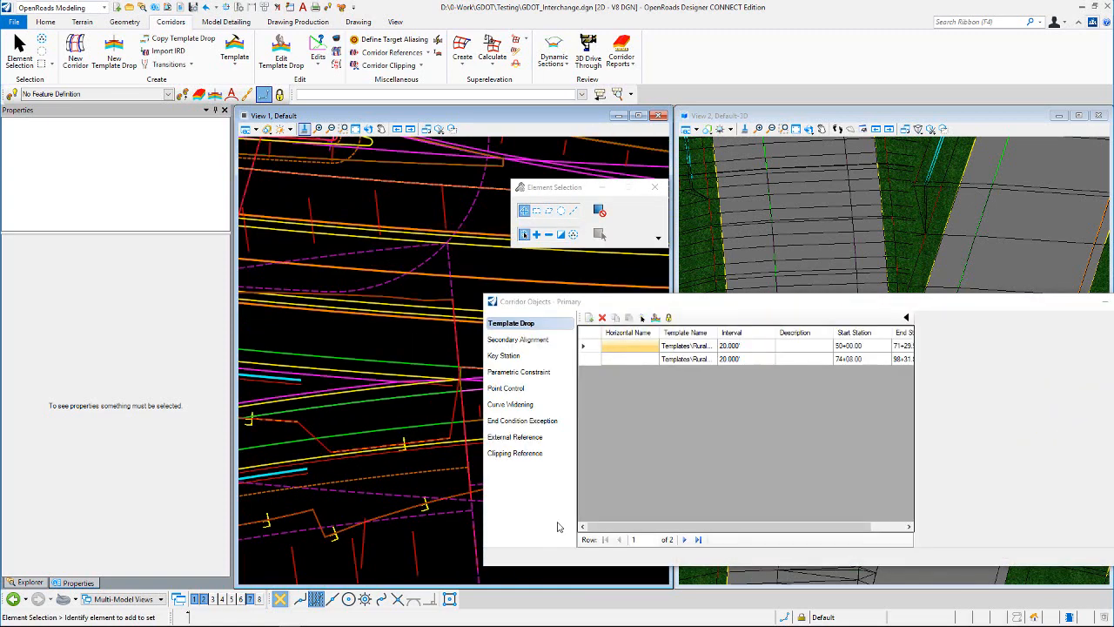
{"action": "left_click", "coordinate": [510, 389]}
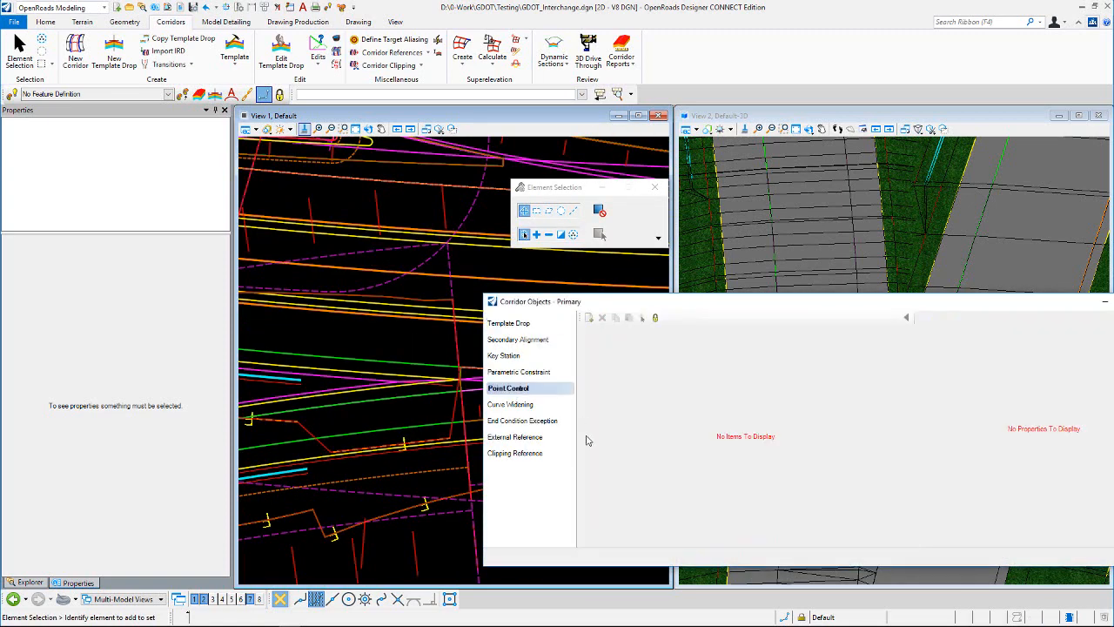
{"action": "left_click", "coordinate": [589, 318]}
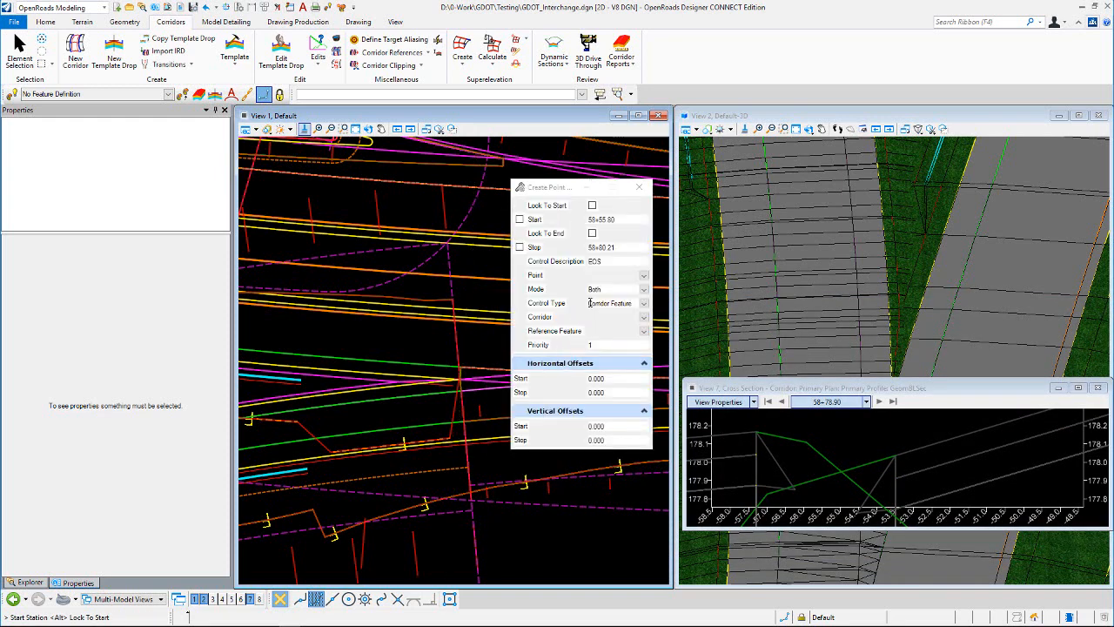
Step: Configure the point control for point L_EOS with control type Corridor Feature, corridor RAMP, and reference feature L_EOS
{"action": "left_click", "coordinate": [643, 275]}
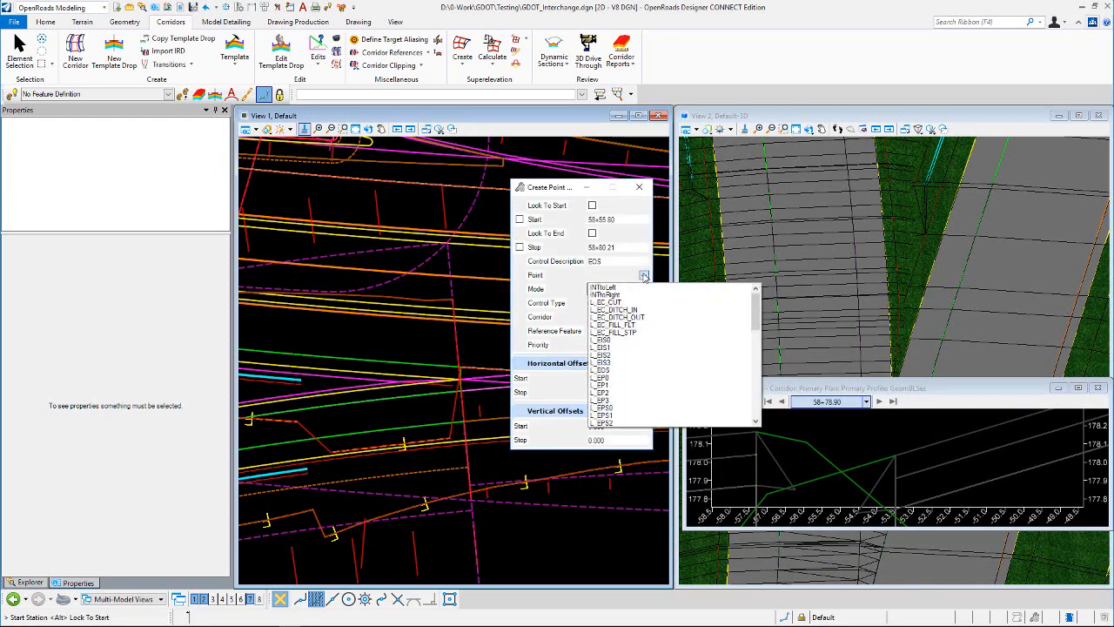
{"action": "left_click", "coordinate": [606, 371]}
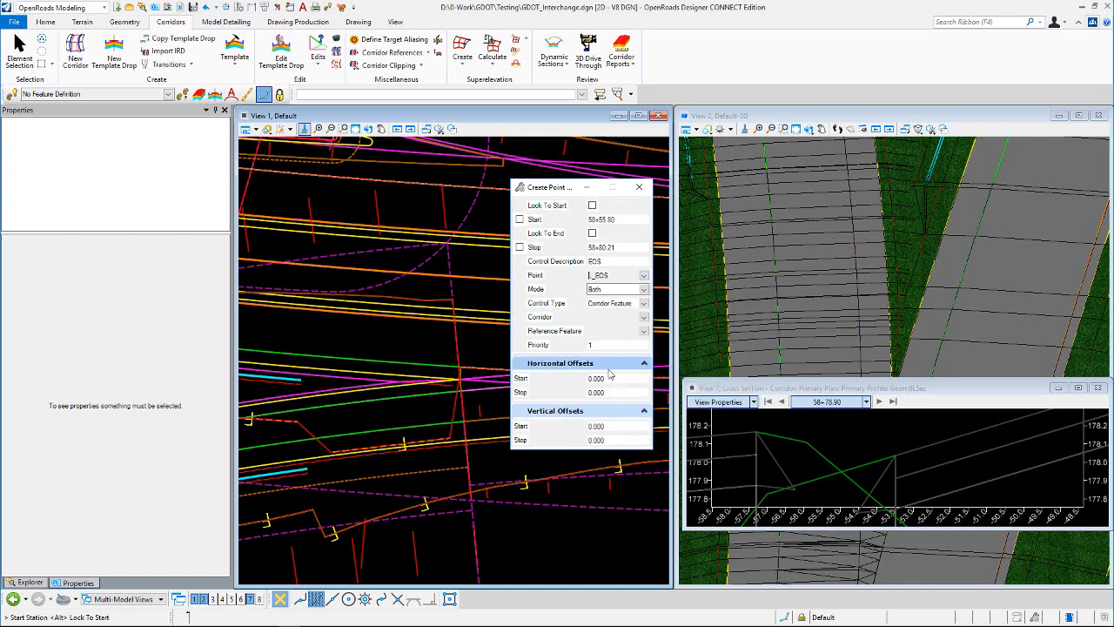
{"action": "left_click", "coordinate": [645, 318]}
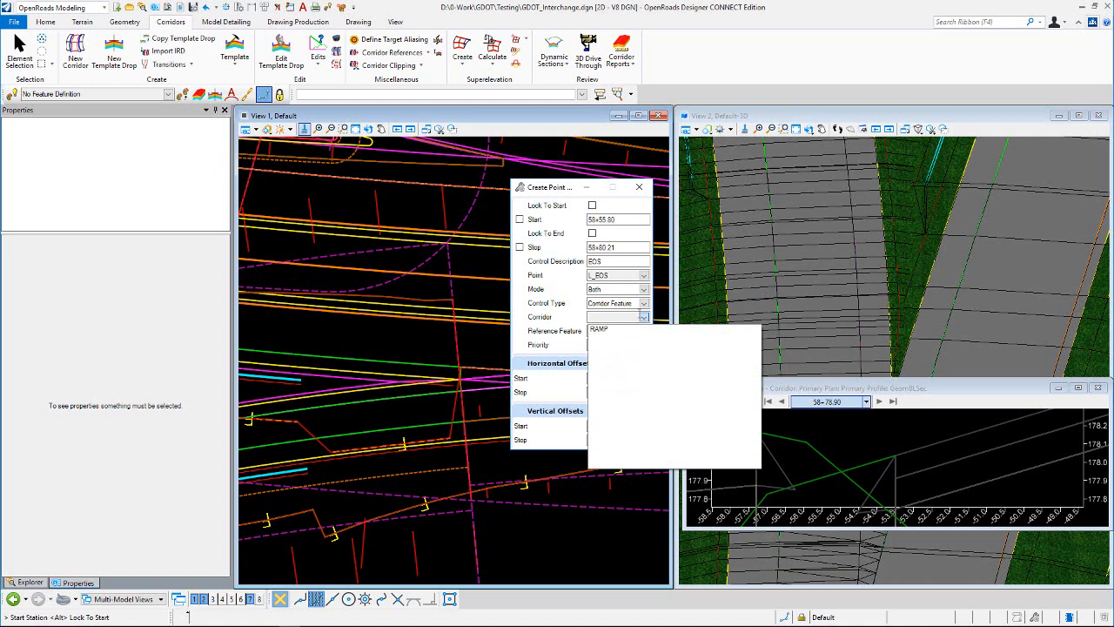
{"action": "left_click", "coordinate": [645, 303]}
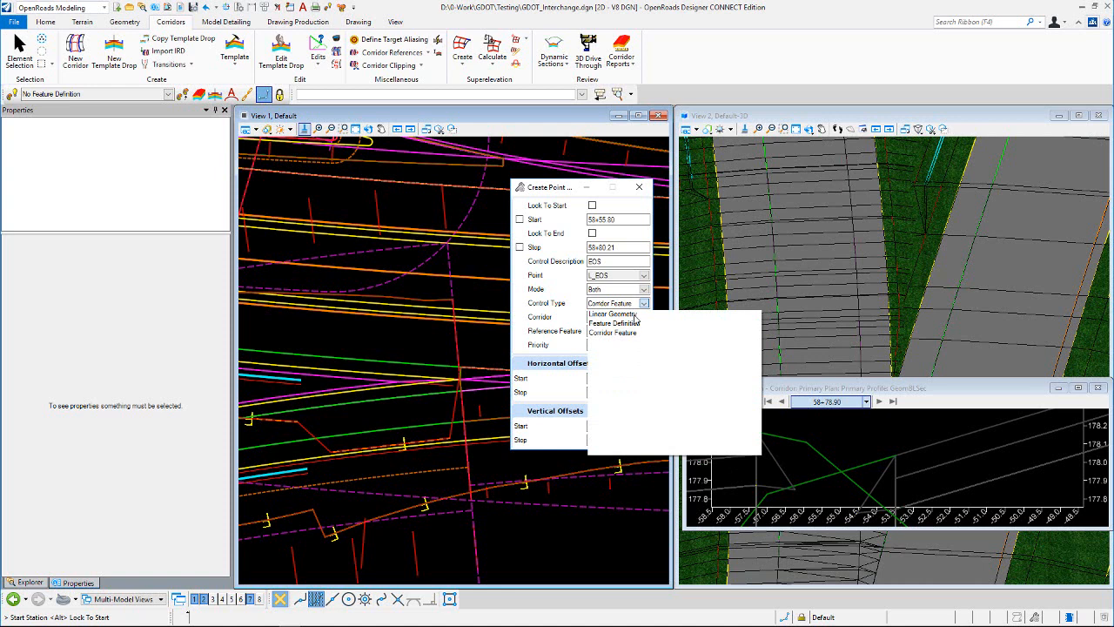
{"action": "left_click", "coordinate": [629, 332]}
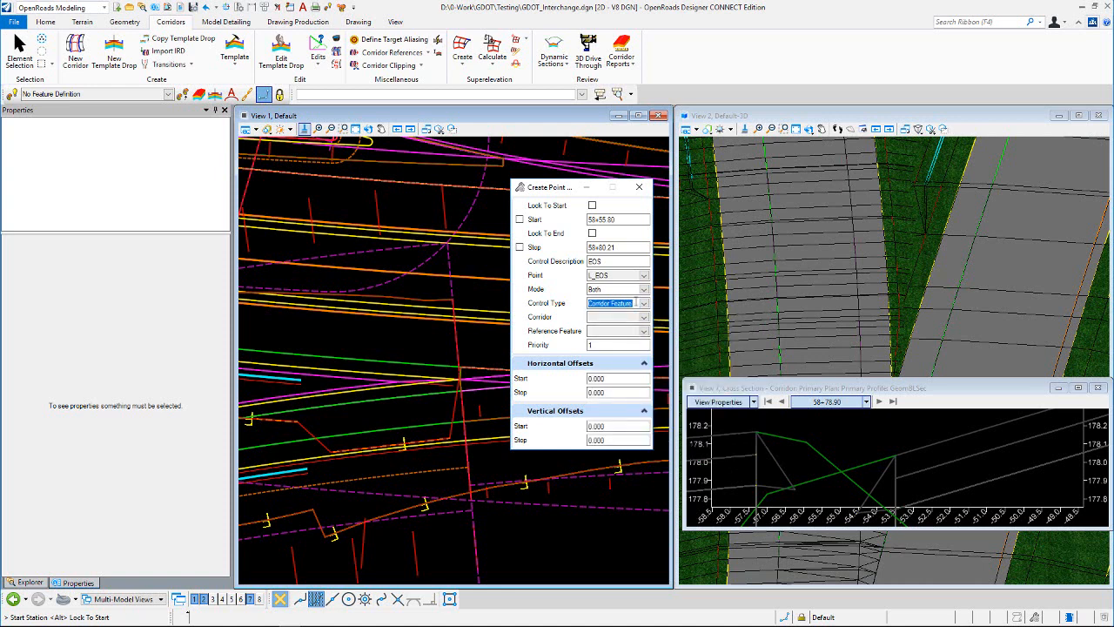
{"action": "left_click", "coordinate": [645, 318]}
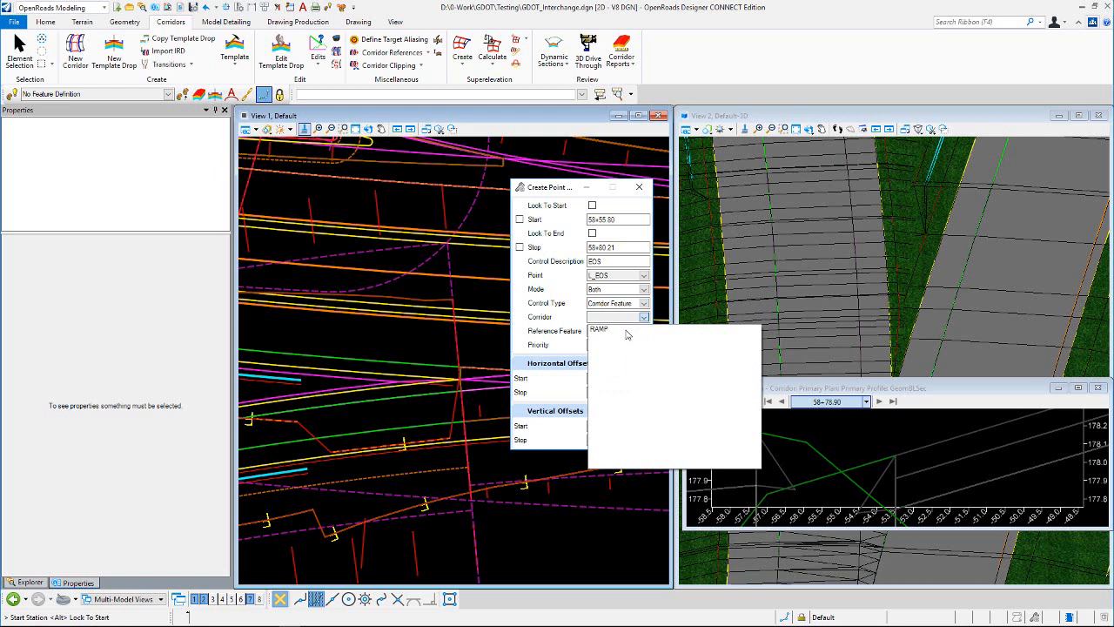
{"action": "left_click", "coordinate": [627, 332]}
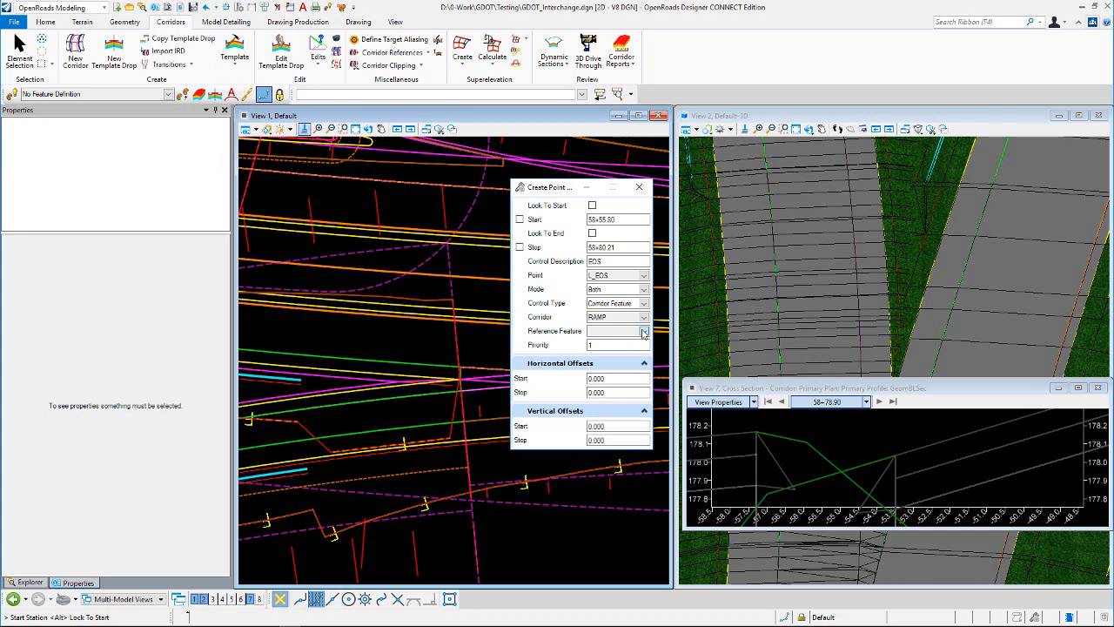
{"action": "left_click", "coordinate": [643, 334]}
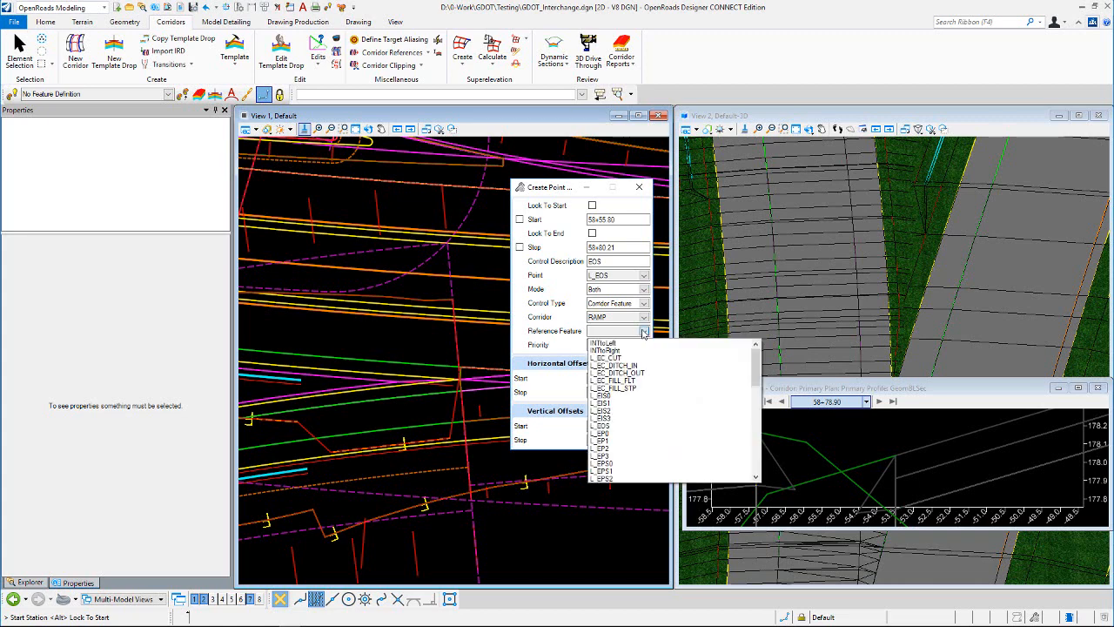
{"action": "left_click", "coordinate": [609, 427]}
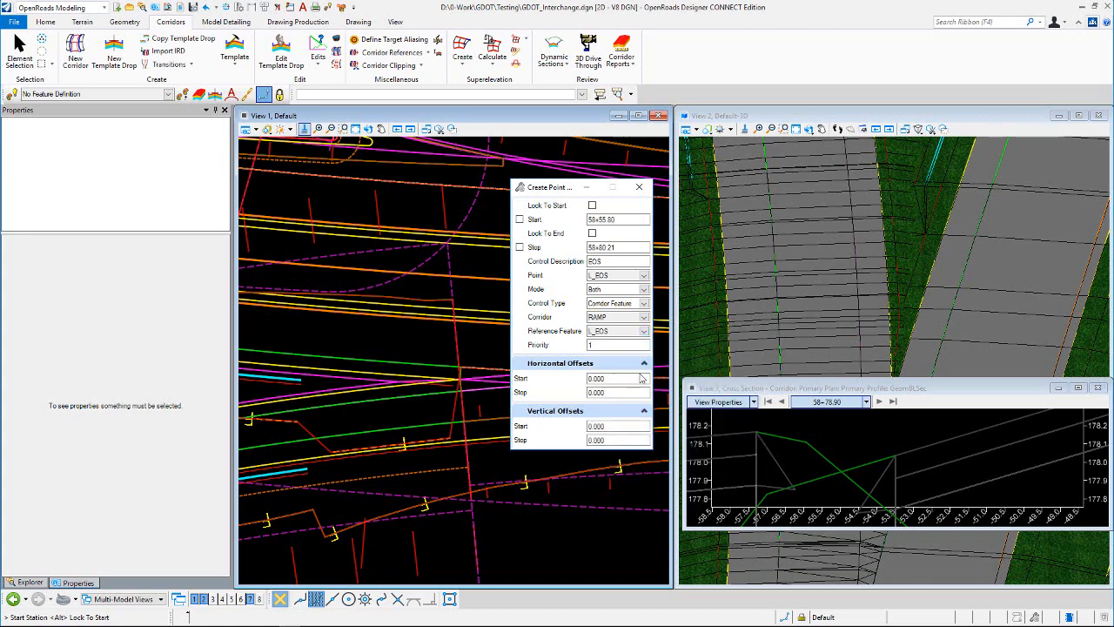
Step: Set the point control's station range near the shoulder crossing in plan, from about 58+54.77 to about 58+88.33
{"action": "scroll", "coordinate": [431, 344], "scroll_direction": "up", "scroll_amount": 3}
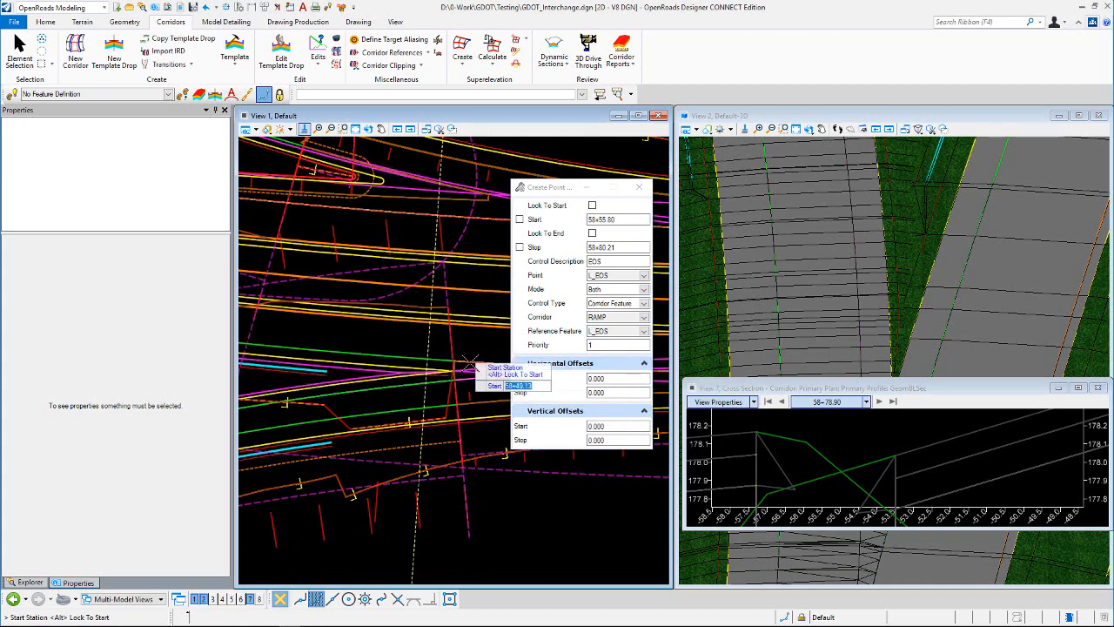
{"action": "scroll", "coordinate": [430, 357], "scroll_direction": "up", "scroll_amount": 1}
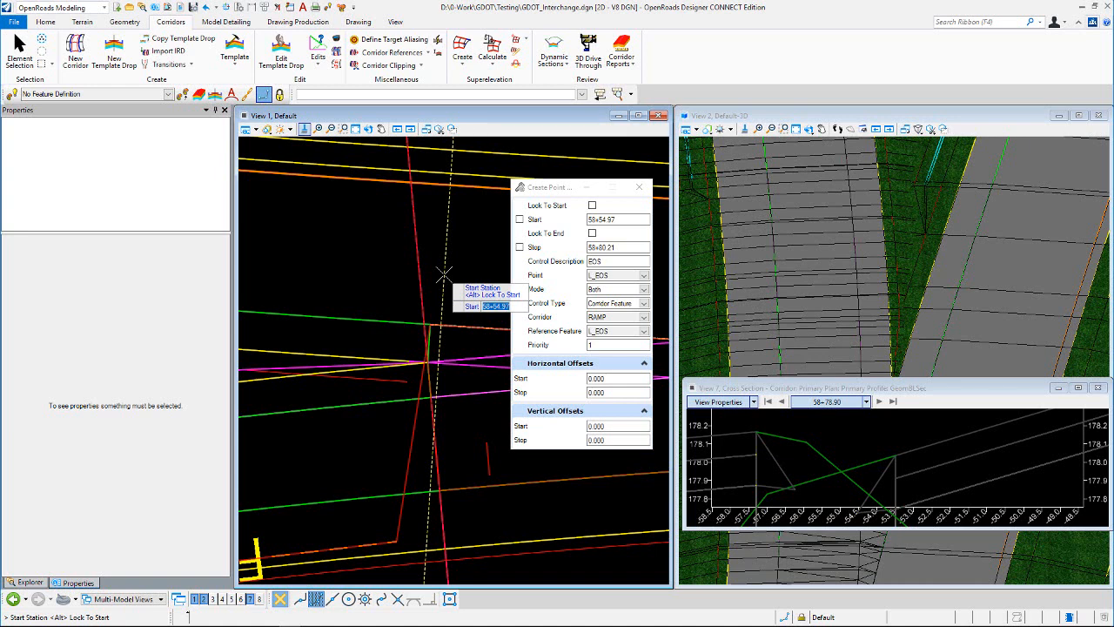
{"action": "scroll", "coordinate": [470, 293], "scroll_direction": "down", "scroll_amount": 1}
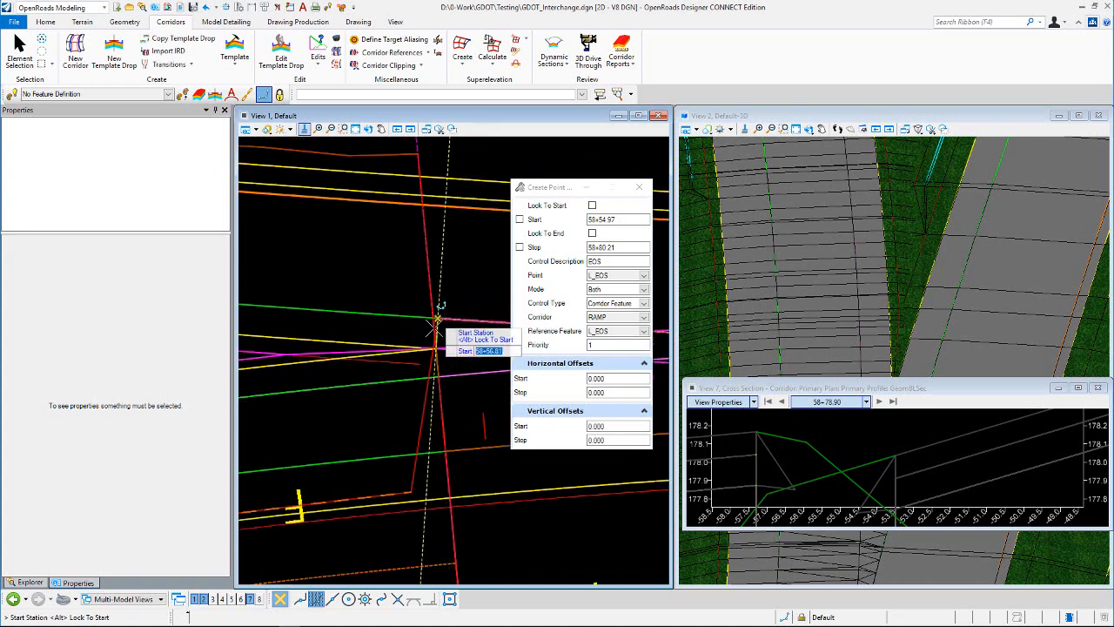
{"action": "scroll", "coordinate": [425, 335], "scroll_direction": "up", "scroll_amount": 2}
{"action": "scroll", "coordinate": [421, 335], "scroll_direction": "up", "scroll_amount": 1}
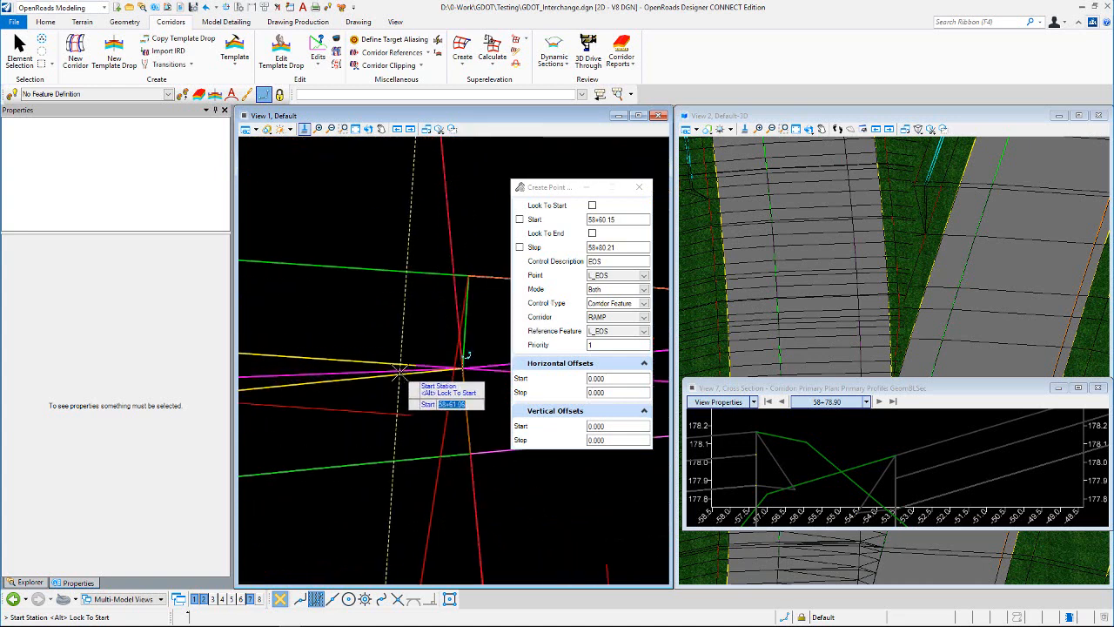
{"action": "scroll", "coordinate": [400, 364], "scroll_direction": "down", "scroll_amount": 2}
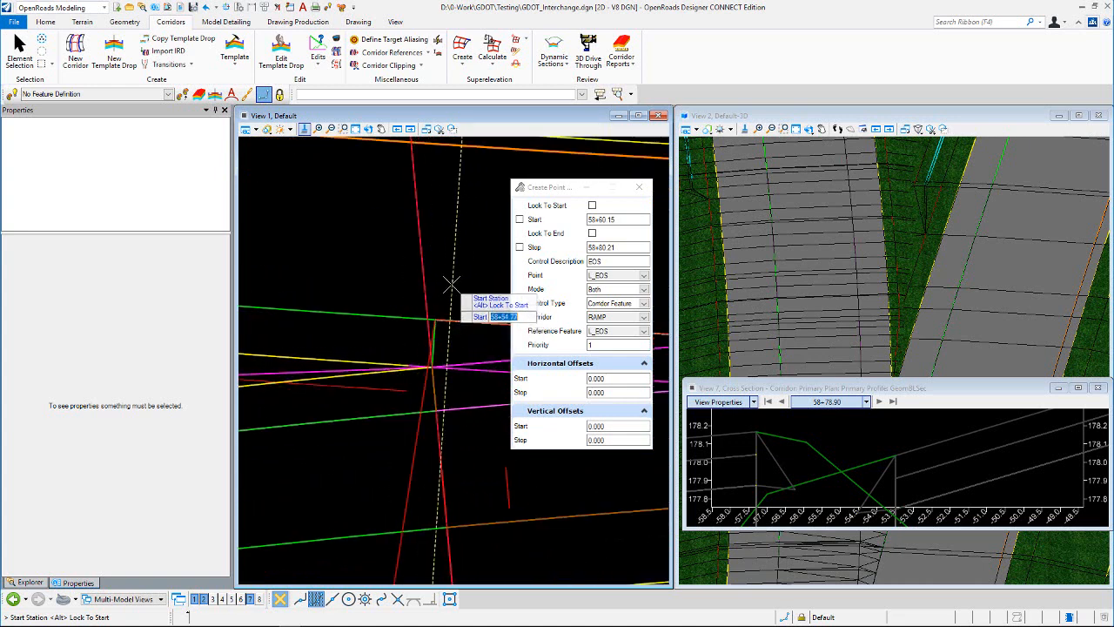
{"action": "left_click", "coordinate": [493, 358]}
{"action": "scroll", "coordinate": [493, 359], "scroll_direction": "down", "scroll_amount": 2}
{"action": "scroll", "coordinate": [345, 365], "scroll_direction": "up", "scroll_amount": 2}
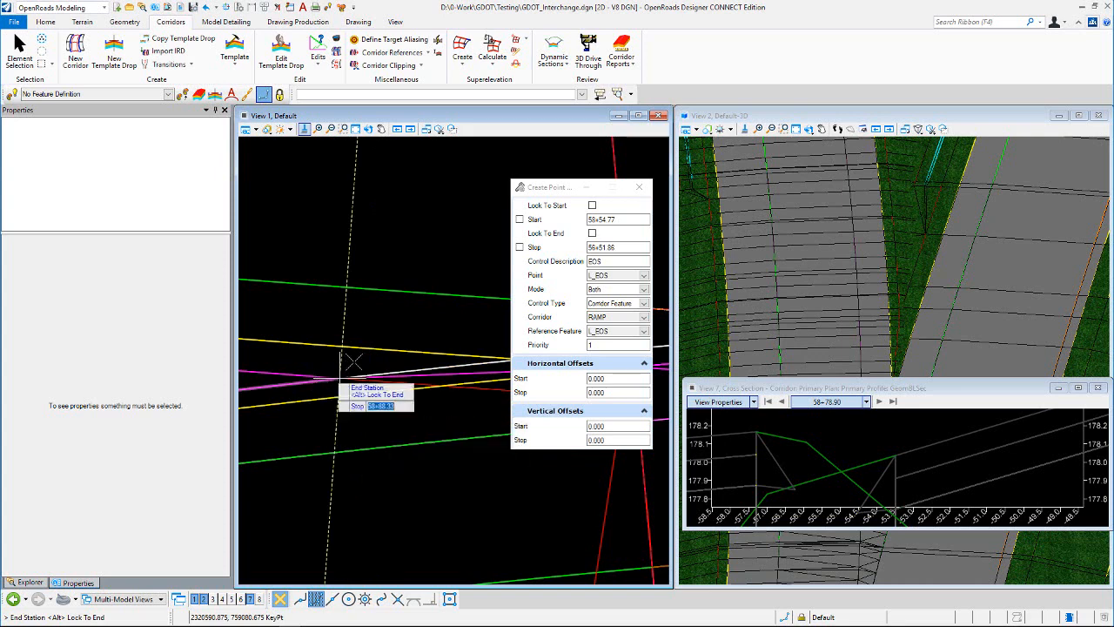
{"action": "left_click", "coordinate": [411, 242]}
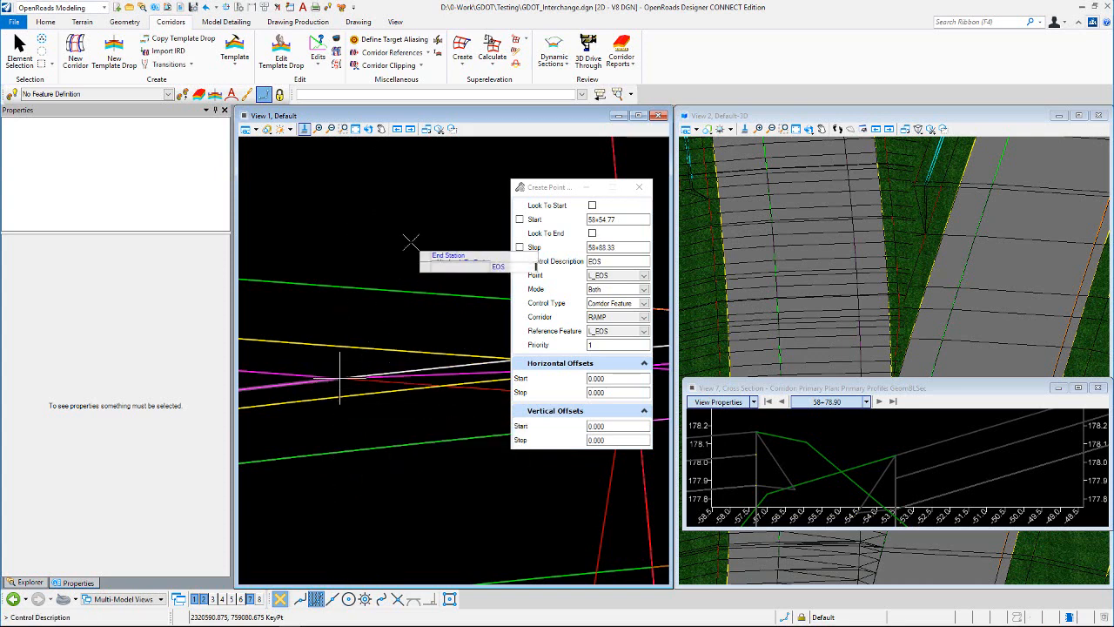
Step: Create the point control with description EOS, mode Both, priority 1, and zero horizontal and vertical start and stop offsets
{"action": "left_click", "coordinate": [411, 242]}
{"action": "left_click", "coordinate": [411, 242]}
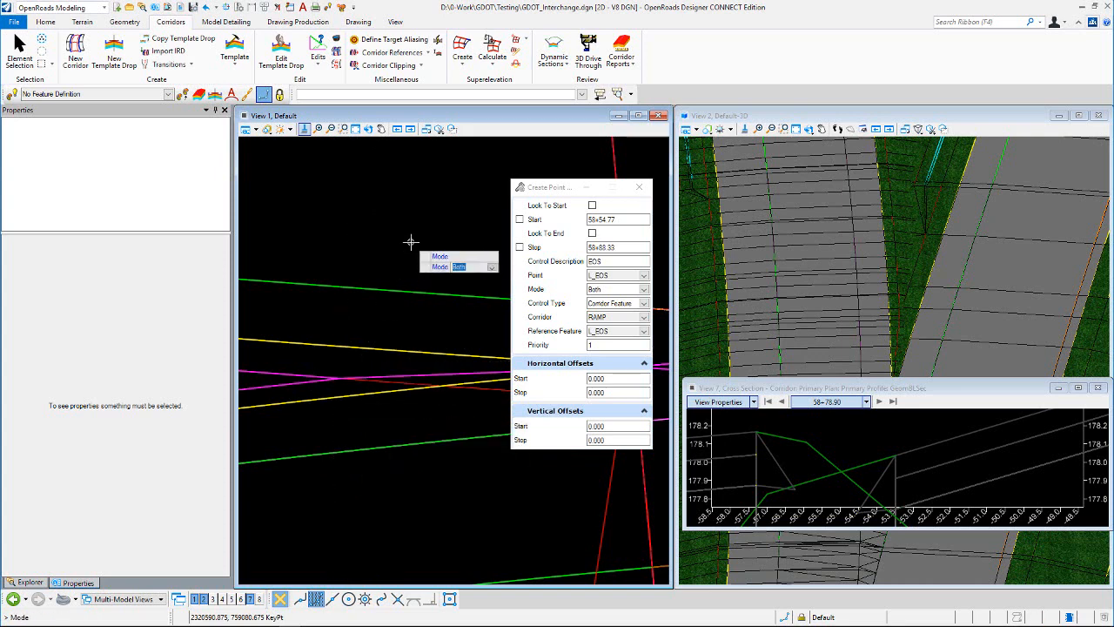
{"action": "left_click", "coordinate": [410, 242]}
{"action": "left_click", "coordinate": [411, 241]}
{"action": "left_click", "coordinate": [410, 242]}
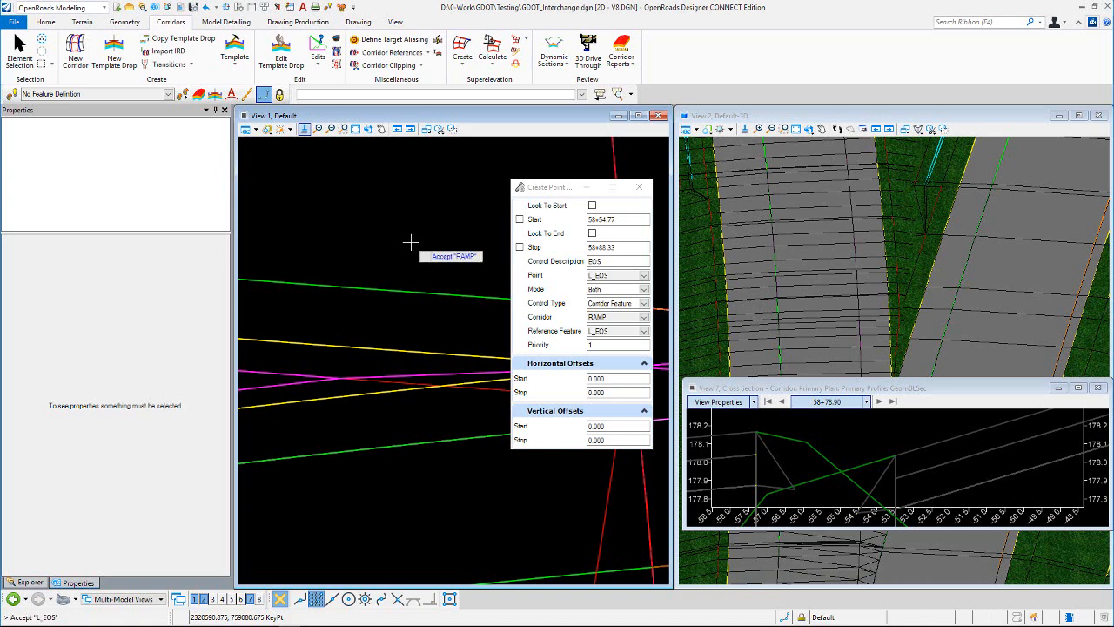
{"action": "left_click", "coordinate": [410, 241]}
{"action": "left_click", "coordinate": [411, 242]}
{"action": "left_click", "coordinate": [410, 242]}
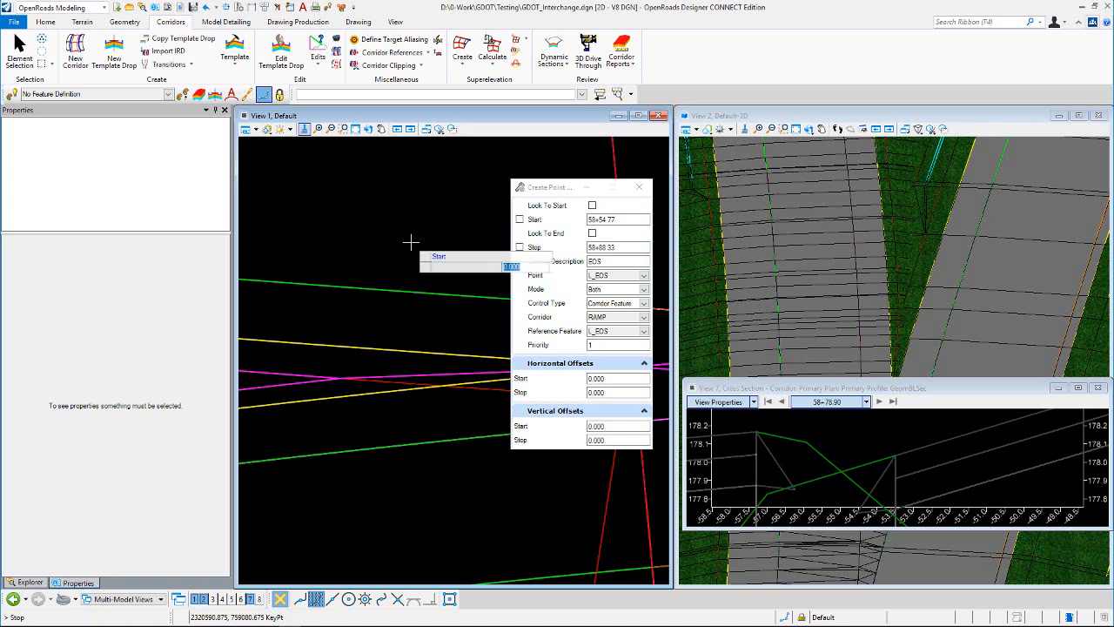
{"action": "left_click", "coordinate": [410, 242]}
{"action": "left_click", "coordinate": [412, 243]}
{"action": "left_click", "coordinate": [412, 243]}
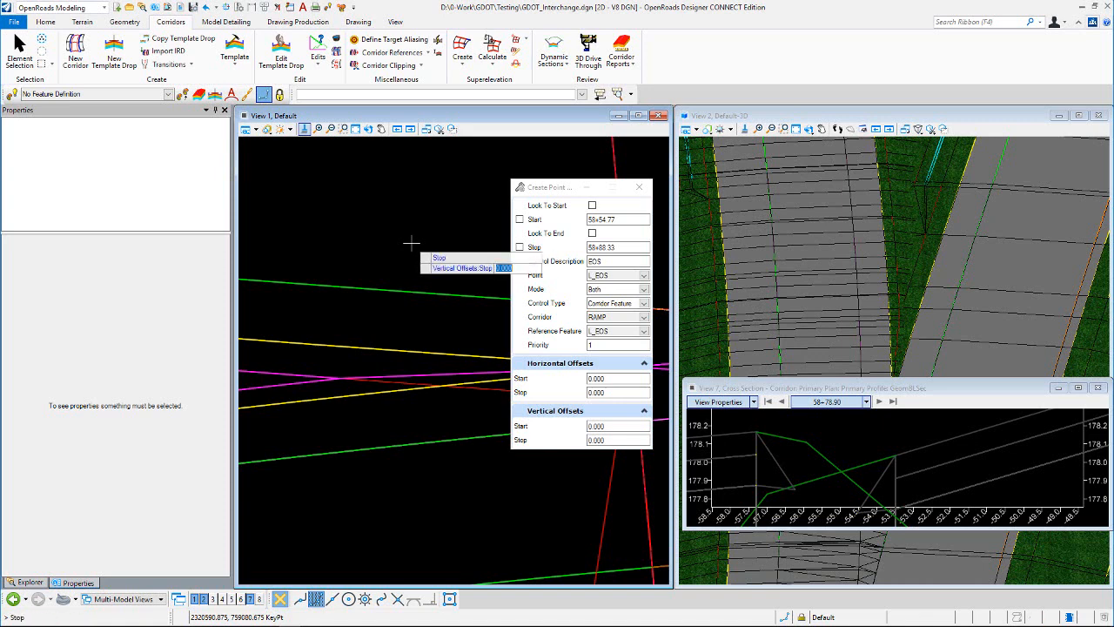
{"action": "left_click", "coordinate": [412, 242]}
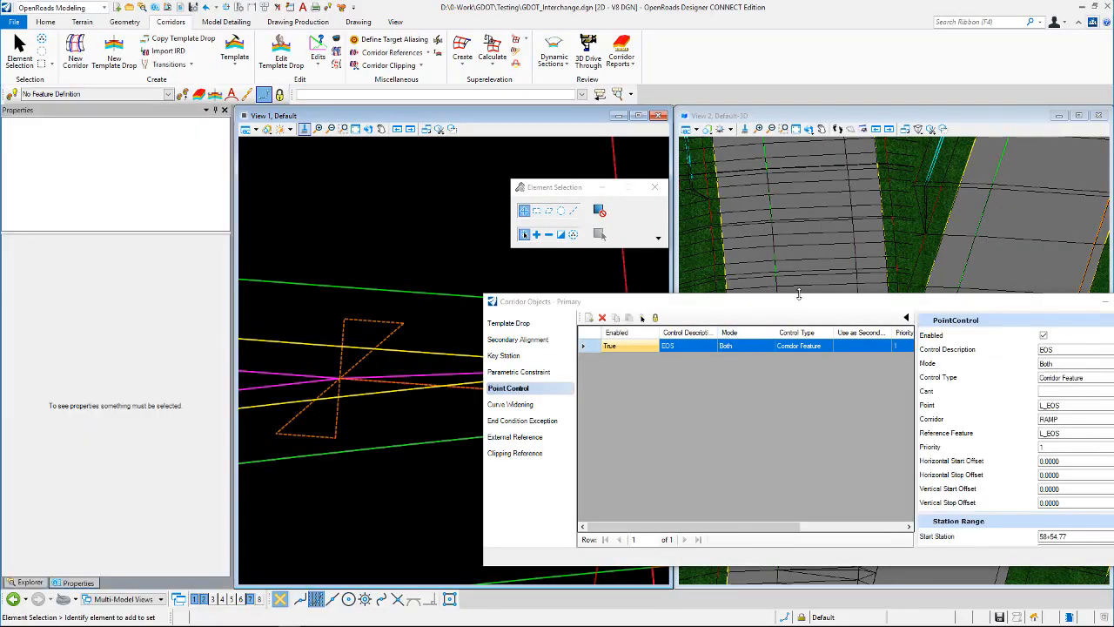
Step: Reassign the EOS point control to corridor DNC_Ramp_EOP1 with reference feature L_EOS
{"action": "left_click_drag", "start_coordinate": [813, 306], "coordinate": [800, 510]}
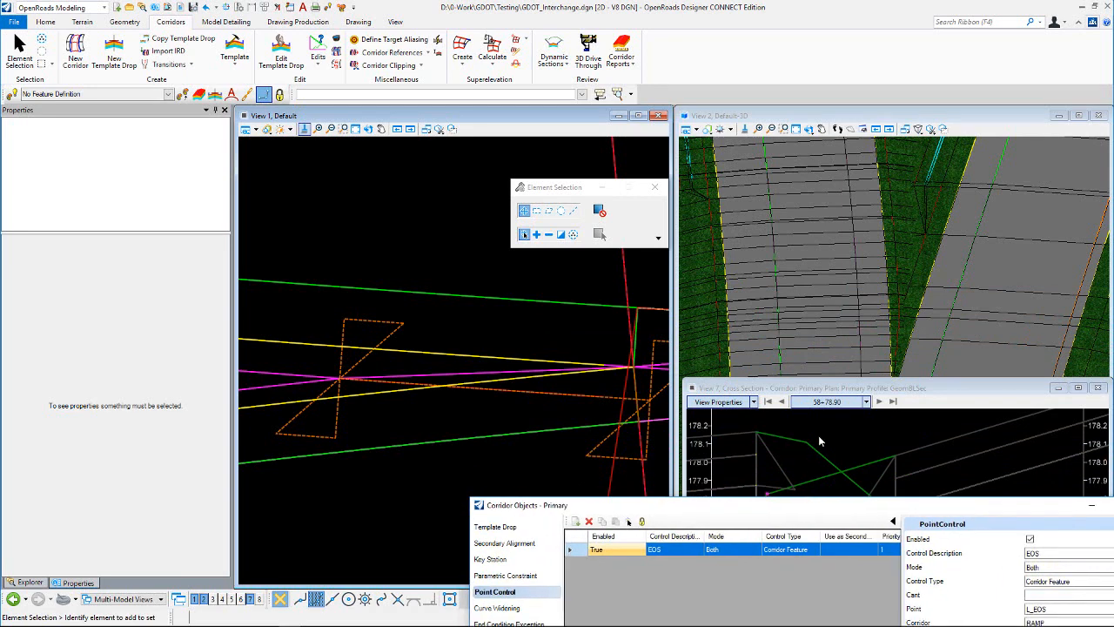
{"action": "left_click", "coordinate": [883, 388]}
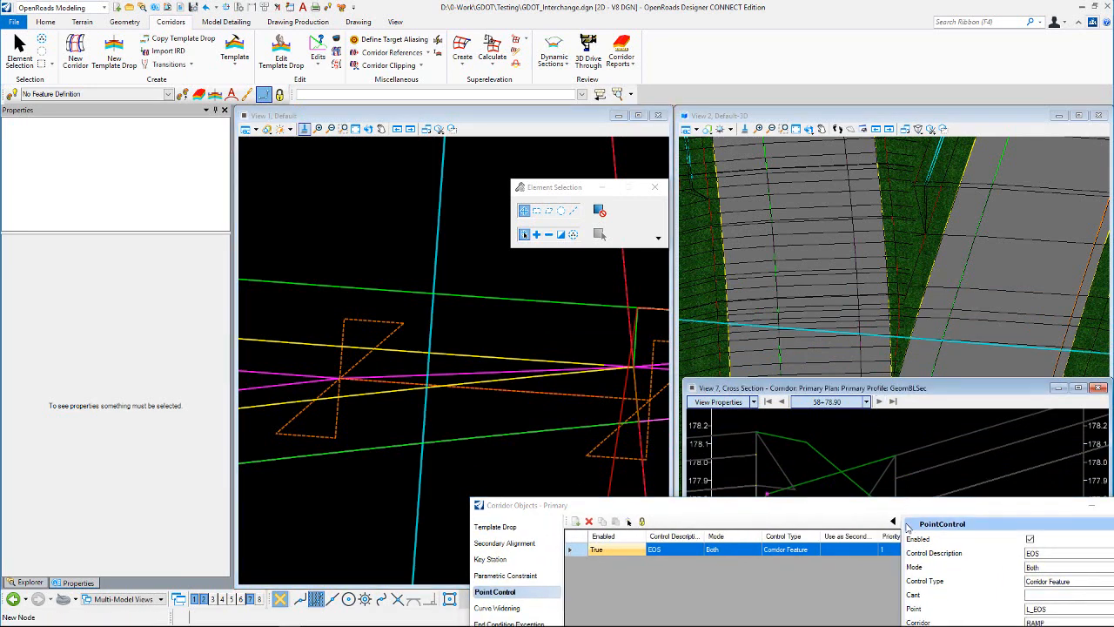
{"action": "left_click_drag", "start_coordinate": [907, 509], "coordinate": [681, 98]}
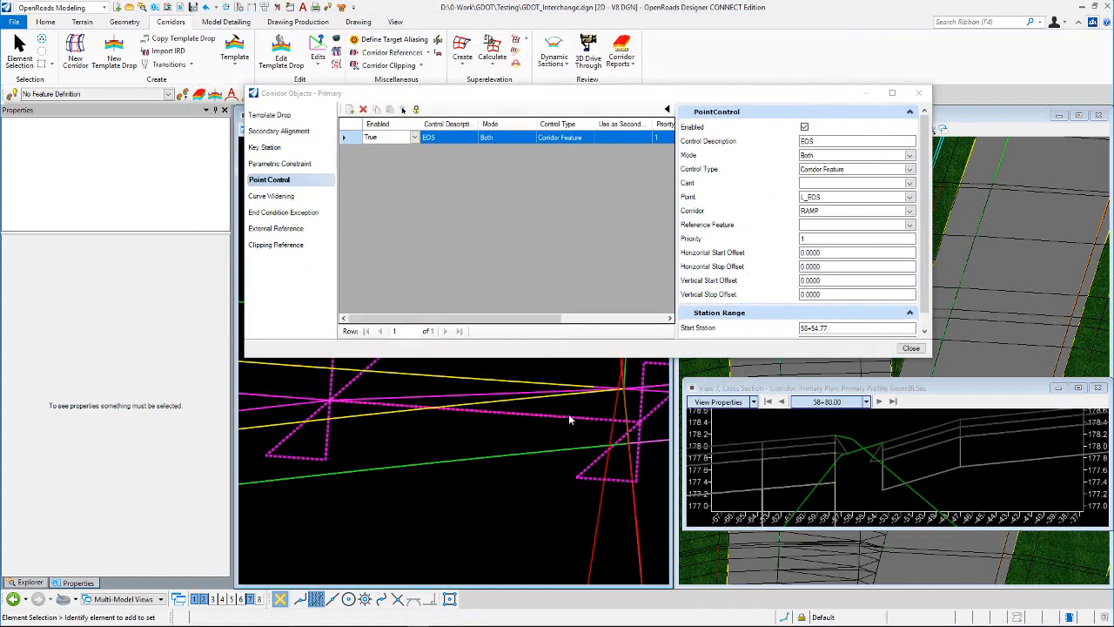
{"action": "scroll", "coordinate": [508, 435], "scroll_direction": "down", "scroll_amount": 2}
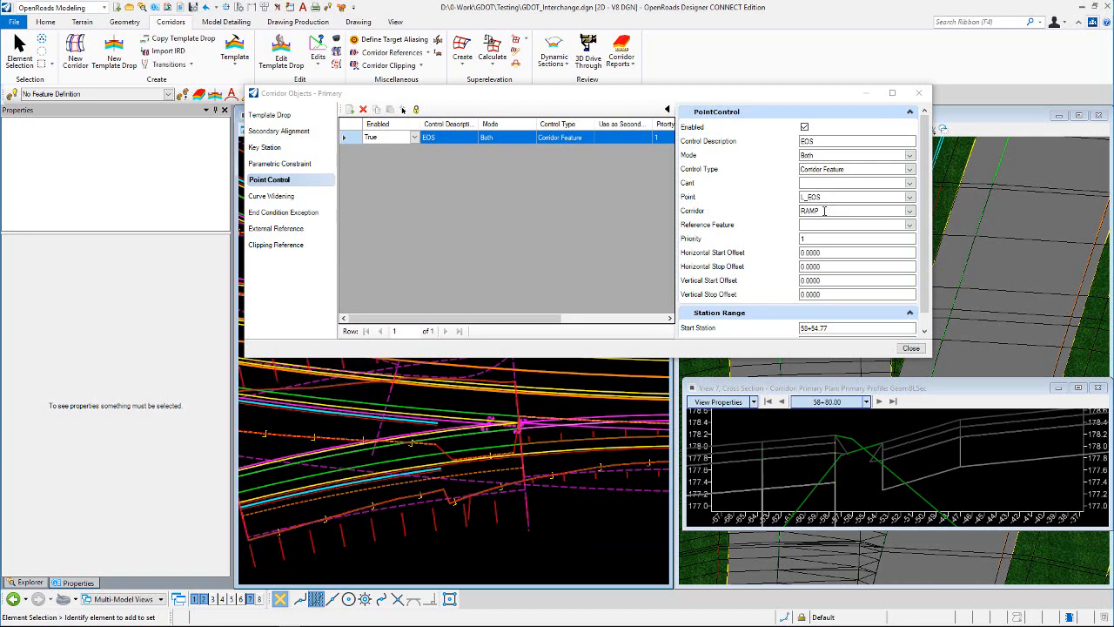
{"action": "left_click", "coordinate": [909, 213]}
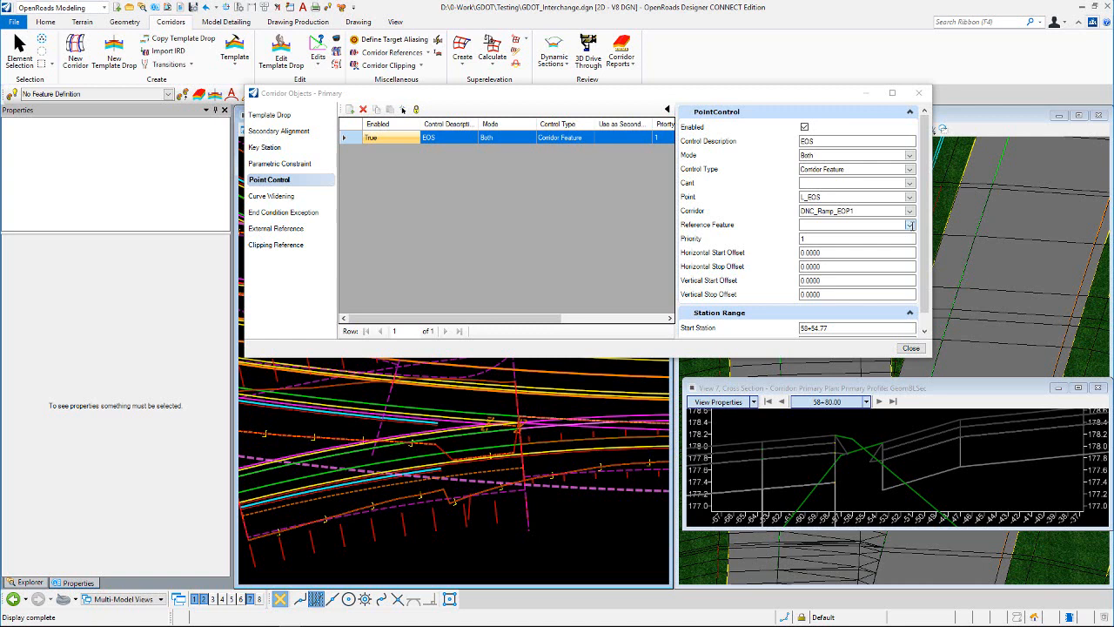
{"action": "left_click", "coordinate": [910, 225]}
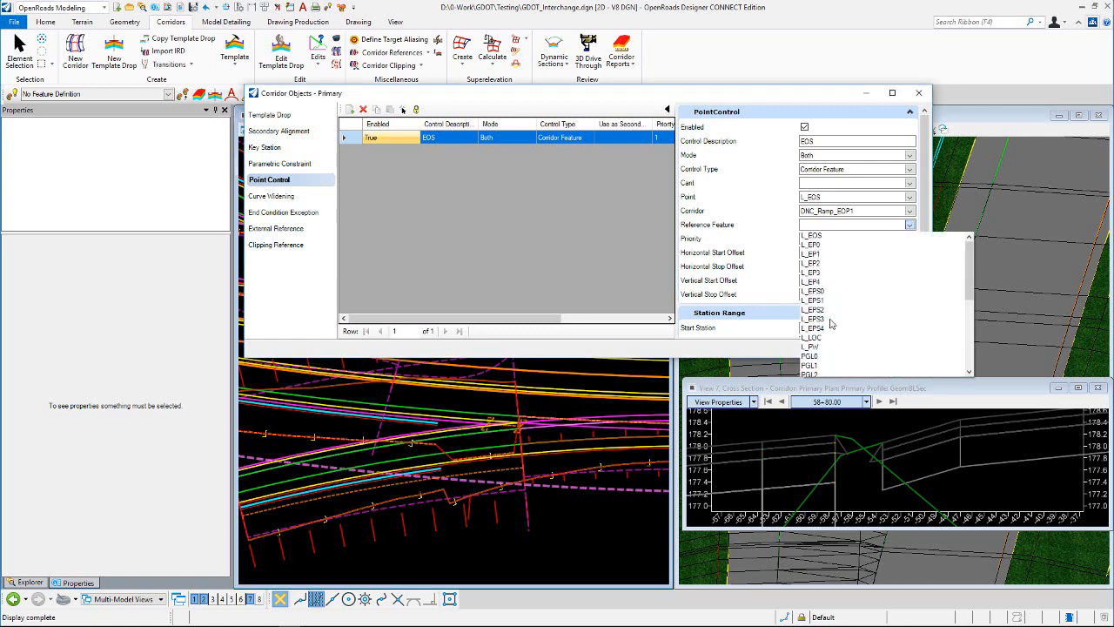
{"action": "left_click", "coordinate": [822, 236]}
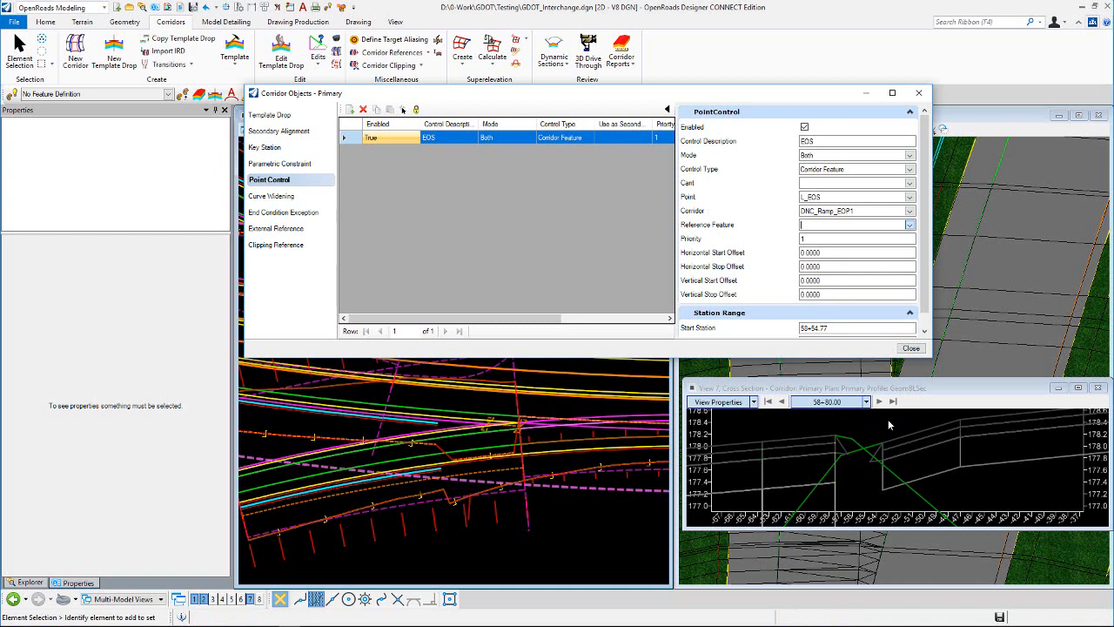
{"action": "scroll", "coordinate": [864, 431], "scroll_direction": "up", "scroll_amount": 3}
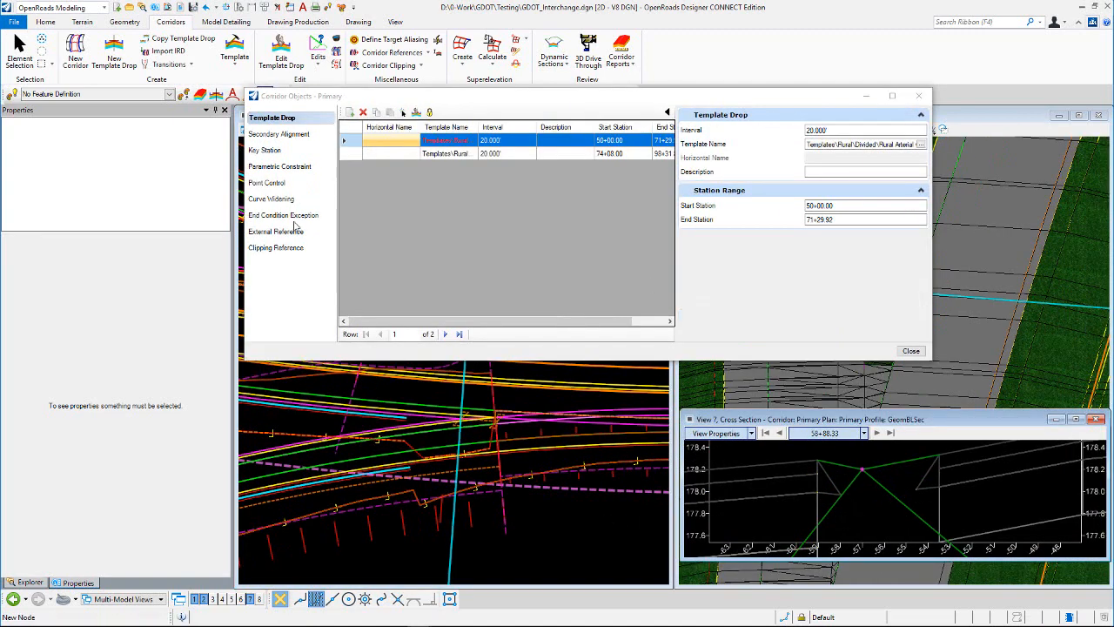
Step: Start a new end condition exception for the Primary corridor named ML_Gore, applied as Backbone Only (Left)
{"action": "left_click", "coordinate": [291, 218]}
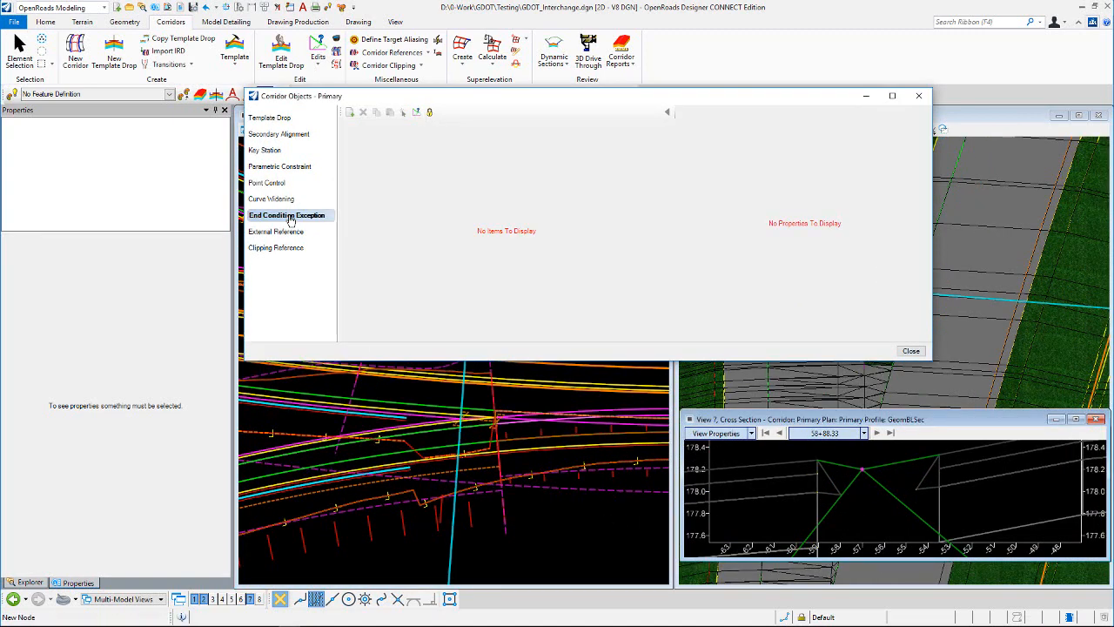
{"action": "left_click", "coordinate": [349, 113]}
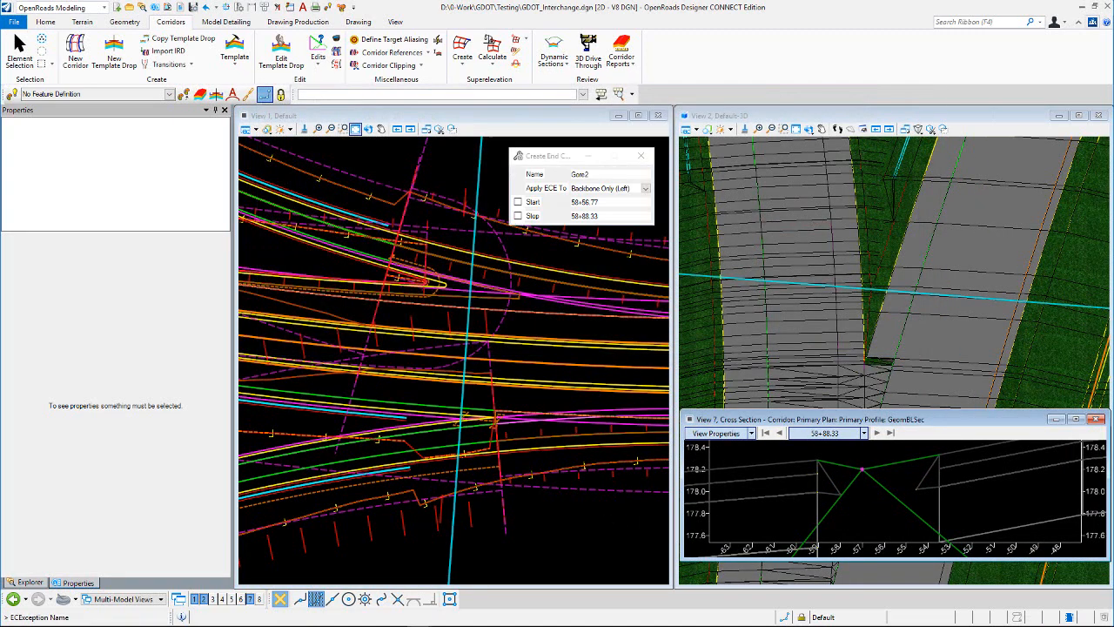
{"action": "left_click", "coordinate": [596, 175]}
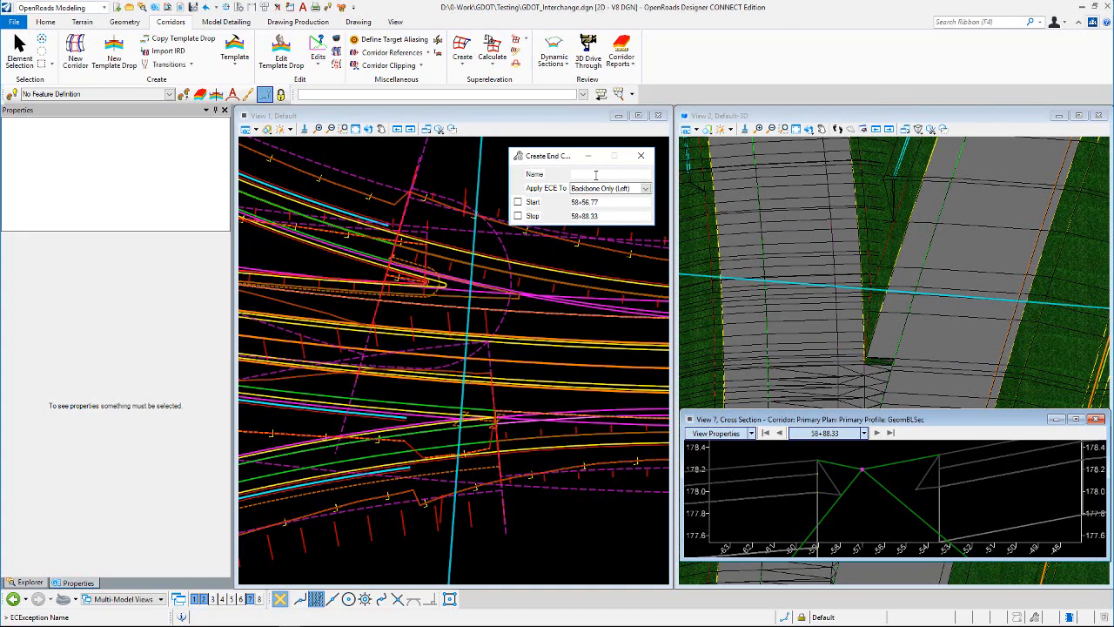
{"action": "type", "text": "ML_Gore"}
{"action": "key", "text": "Tab"}
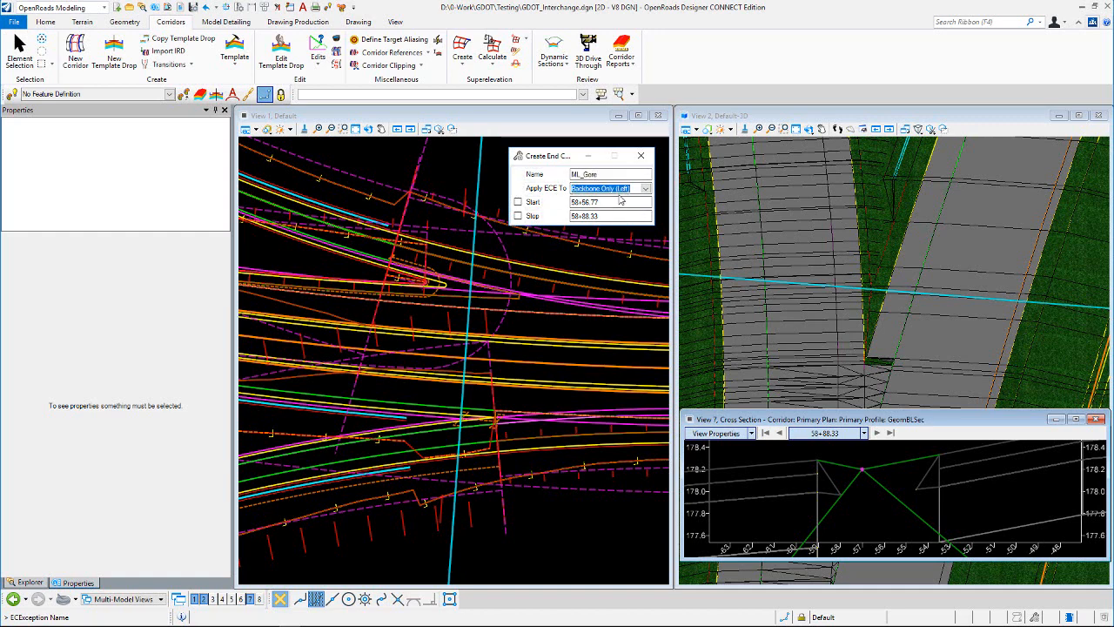
{"action": "left_click", "coordinate": [456, 167]}
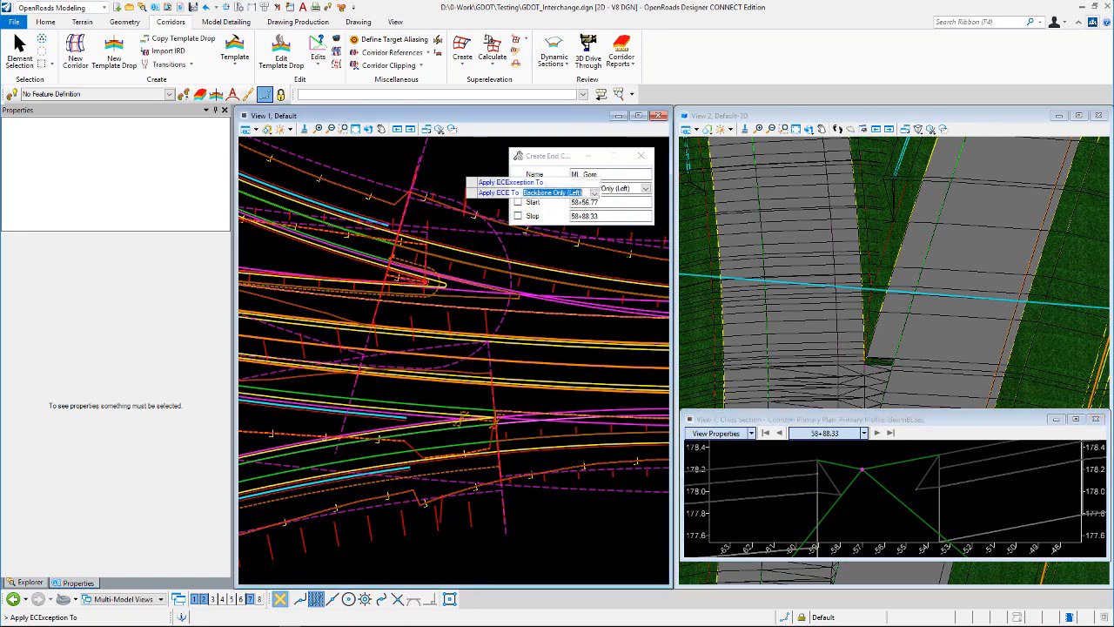
{"action": "left_click", "coordinate": [460, 167]}
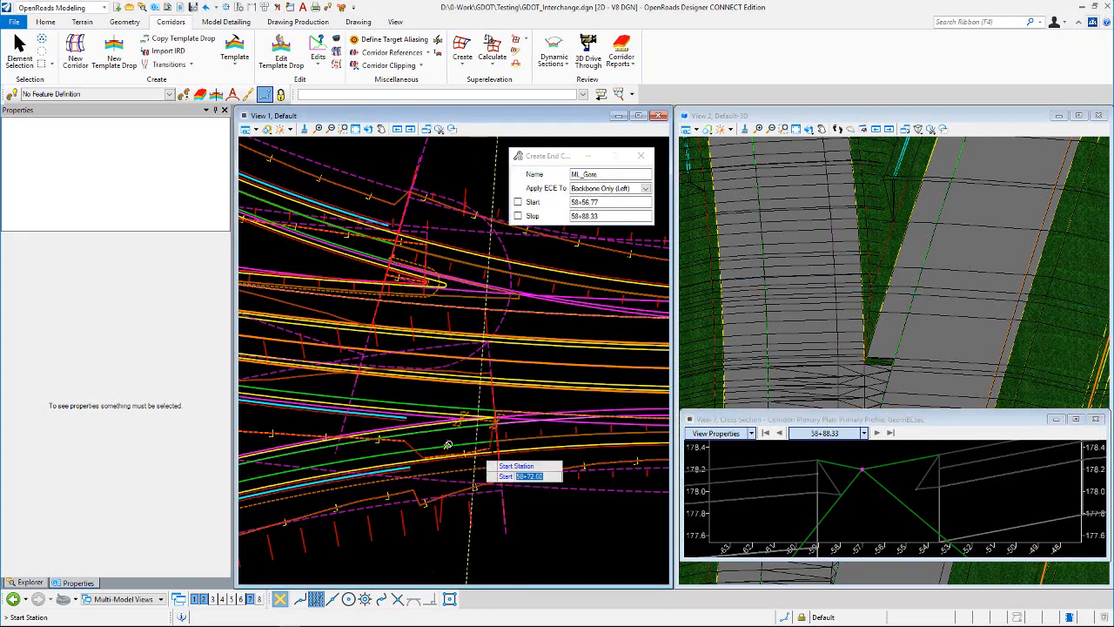
Step: Set the ML_Gore exception's station range between the two shoulder crossings in plan, from about 58+56.77 to about 58+88.33
{"action": "scroll", "coordinate": [519, 424], "scroll_direction": "up", "scroll_amount": 5}
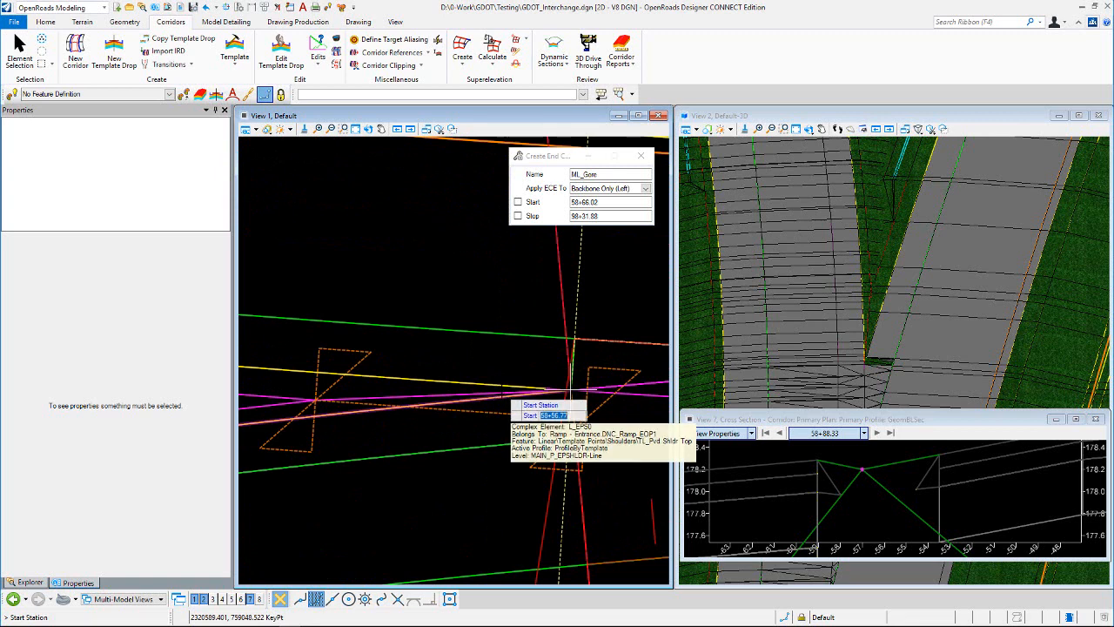
{"action": "left_click", "coordinate": [512, 383]}
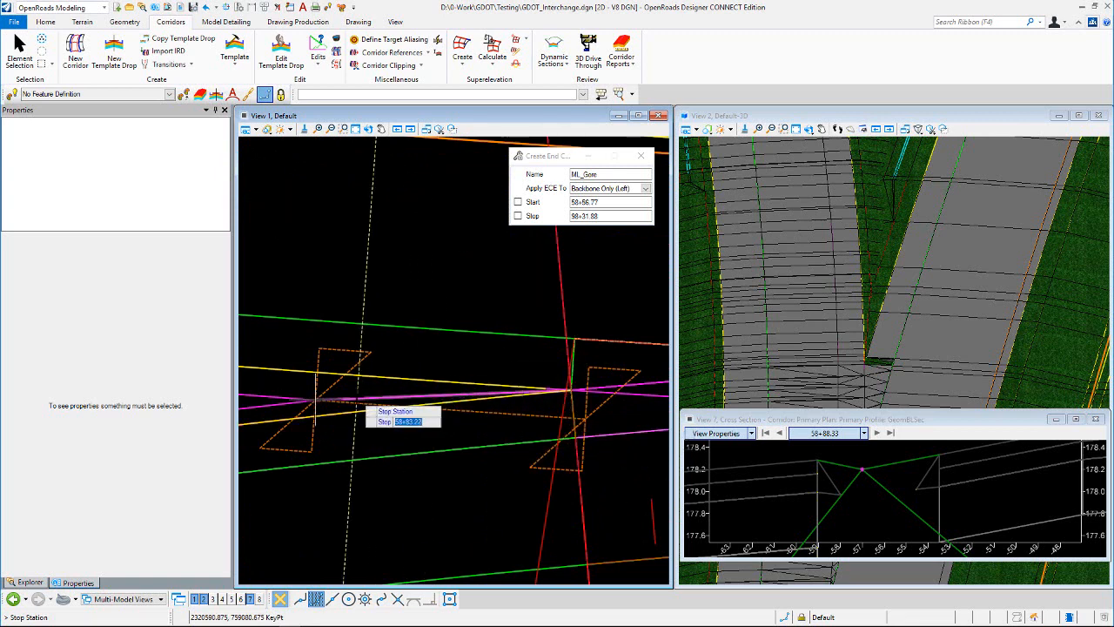
{"action": "left_click", "coordinate": [357, 398]}
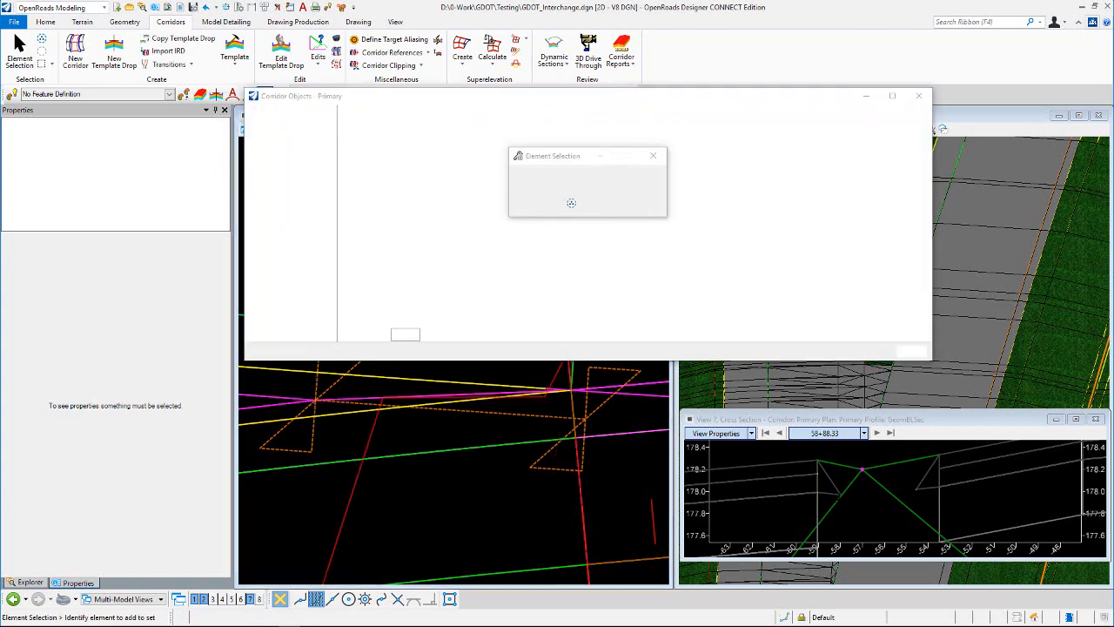
Step: Examine where the Primary and ramp shoulders meet in the cross section at station 58+80.00, and close the corridor objects
{"action": "left_click", "coordinate": [782, 433]}
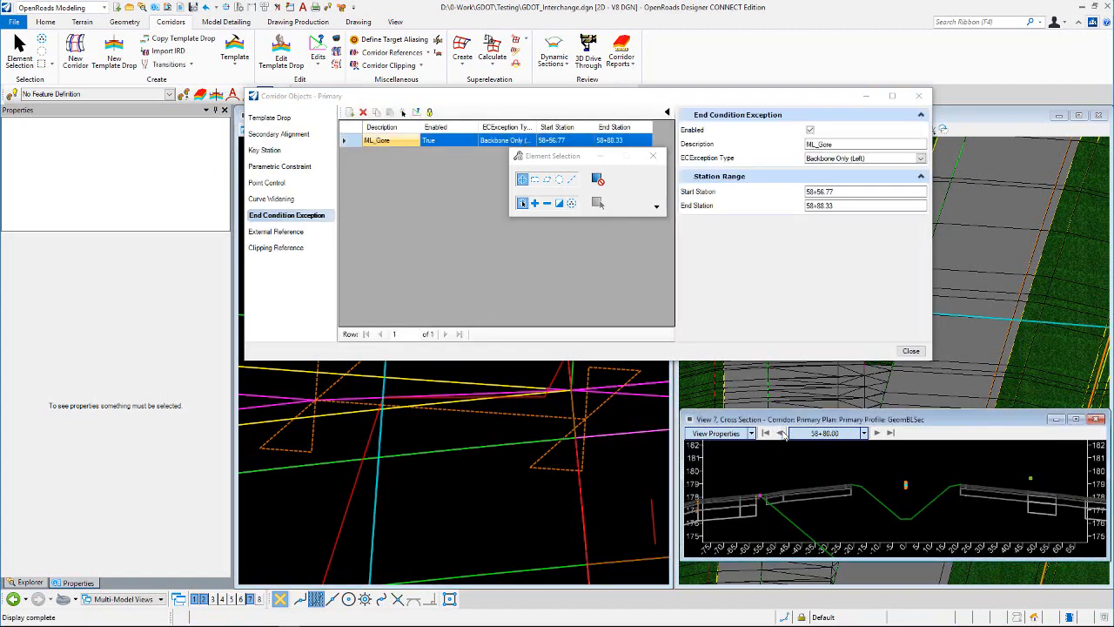
{"action": "scroll", "coordinate": [750, 496], "scroll_direction": "up", "scroll_amount": 6}
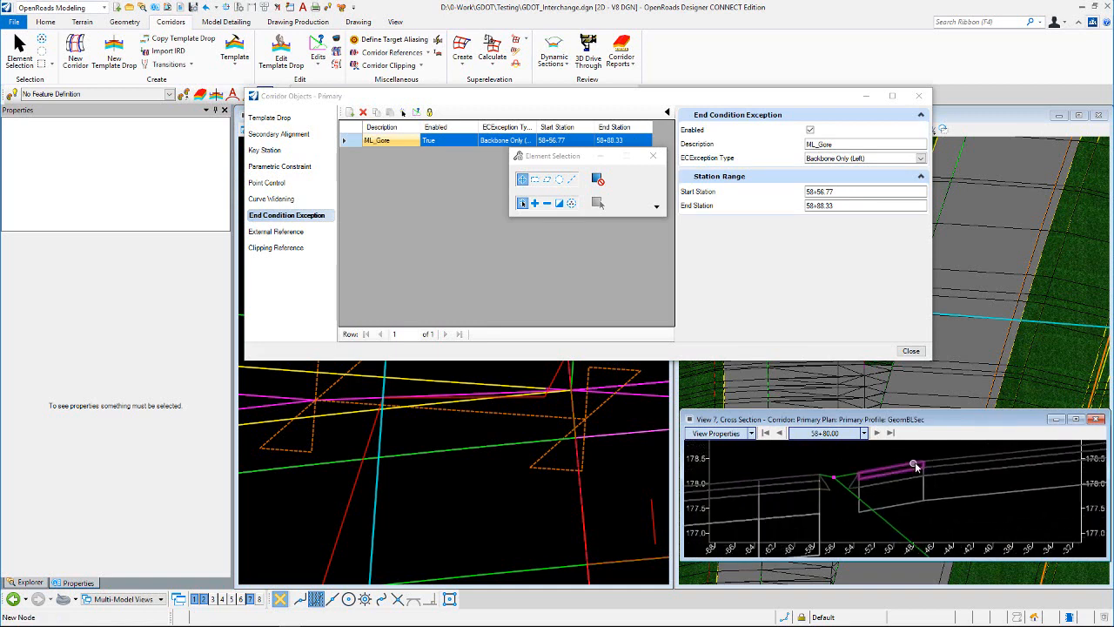
{"action": "scroll", "coordinate": [894, 455], "scroll_direction": "down", "scroll_amount": 3}
{"action": "scroll", "coordinate": [433, 433], "scroll_direction": "down", "scroll_amount": 4}
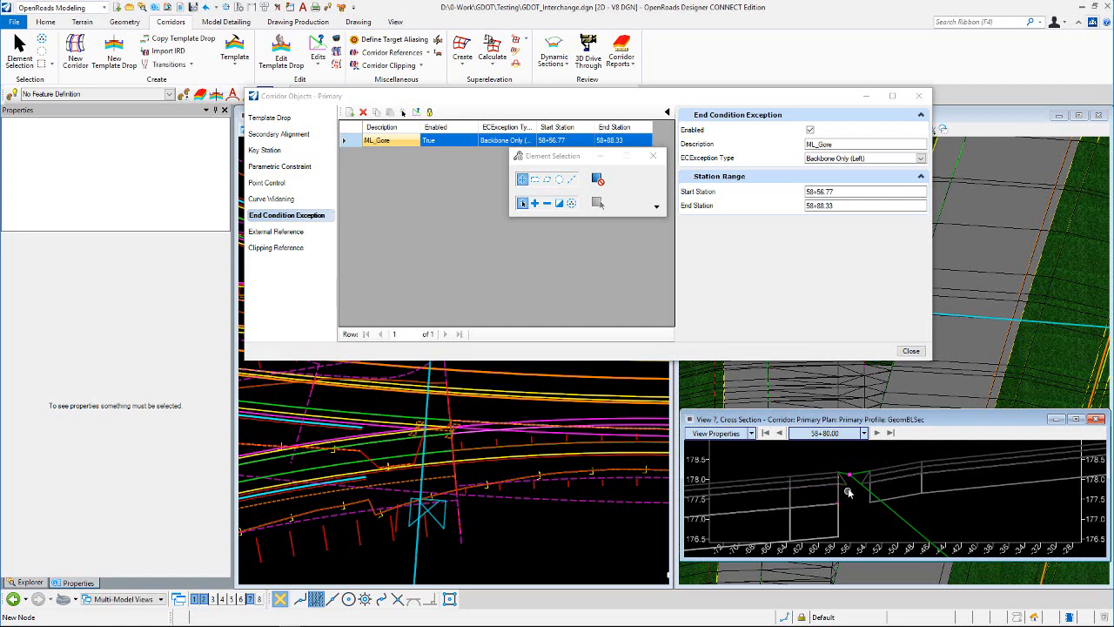
{"action": "scroll", "coordinate": [852, 487], "scroll_direction": "up", "scroll_amount": 2}
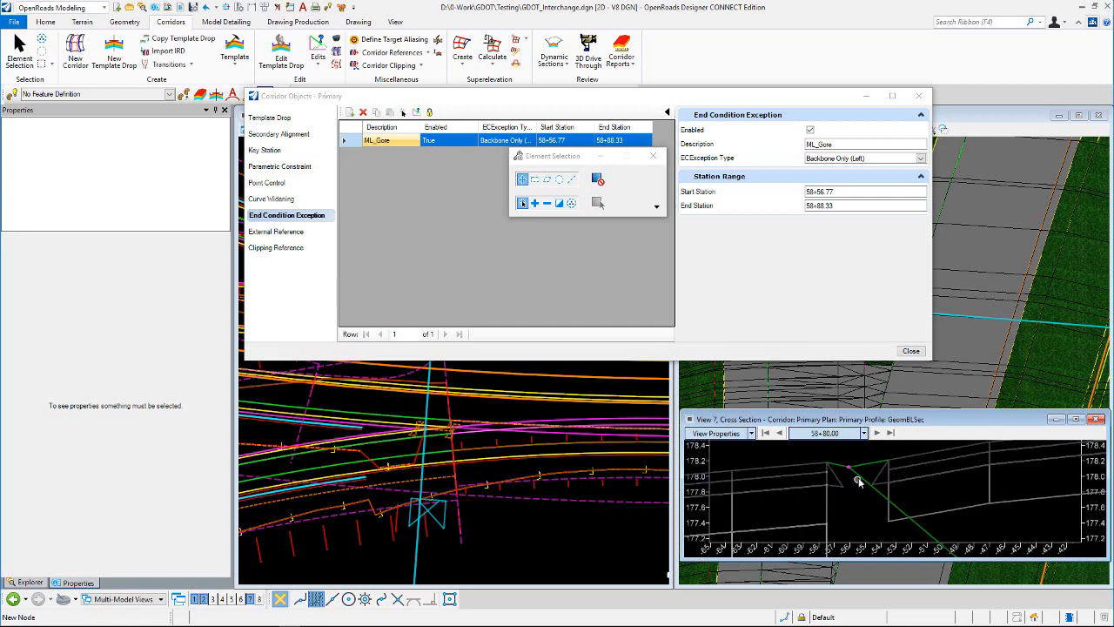
{"action": "mouse_move", "coordinate": [858, 478]}
{"action": "left_click", "coordinate": [921, 99]}
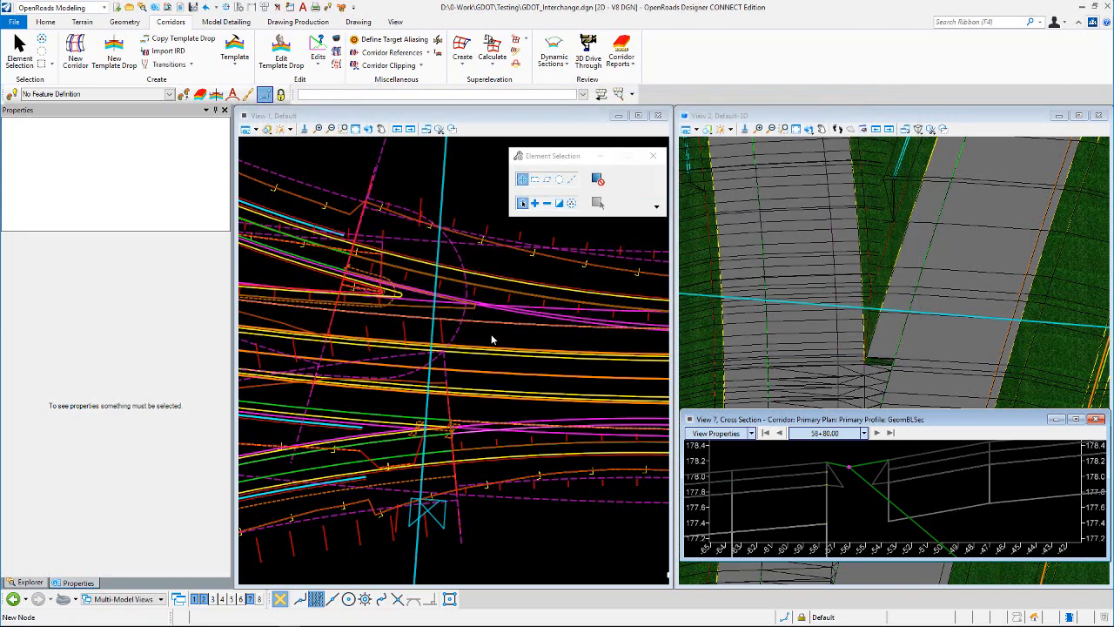
Step: Shorten the Asphalt Ramp (Fill Only LT) template drop so it ends at the gore nose control-line intersection, at about station 0+31.74
{"action": "scroll", "coordinate": [535, 413], "scroll_direction": "down", "scroll_amount": 3}
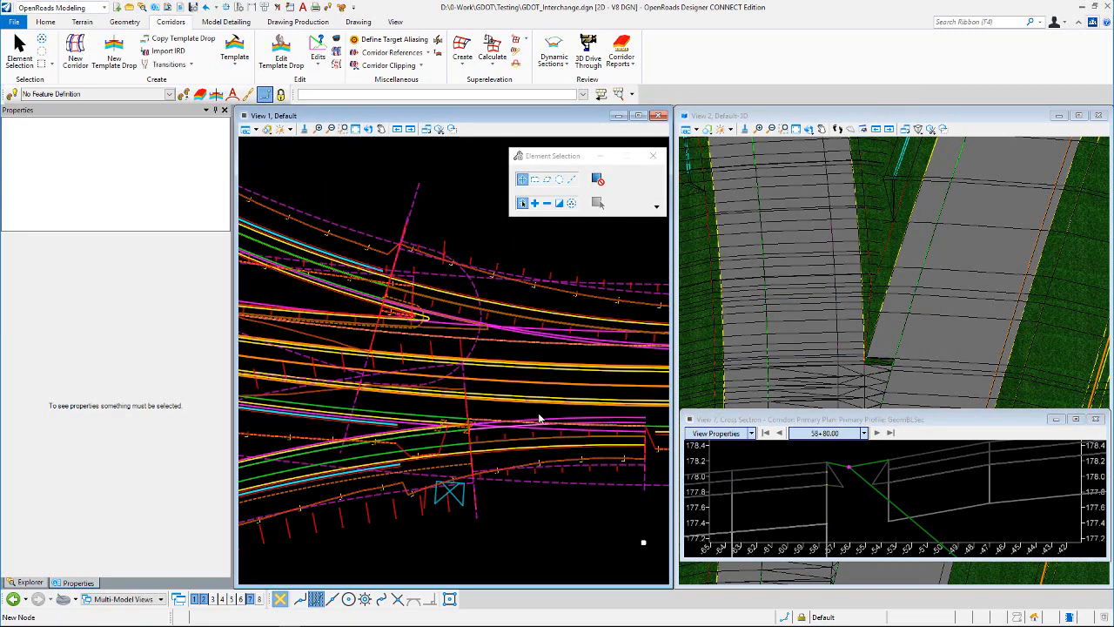
{"action": "scroll", "coordinate": [518, 422], "scroll_direction": "up", "scroll_amount": 1}
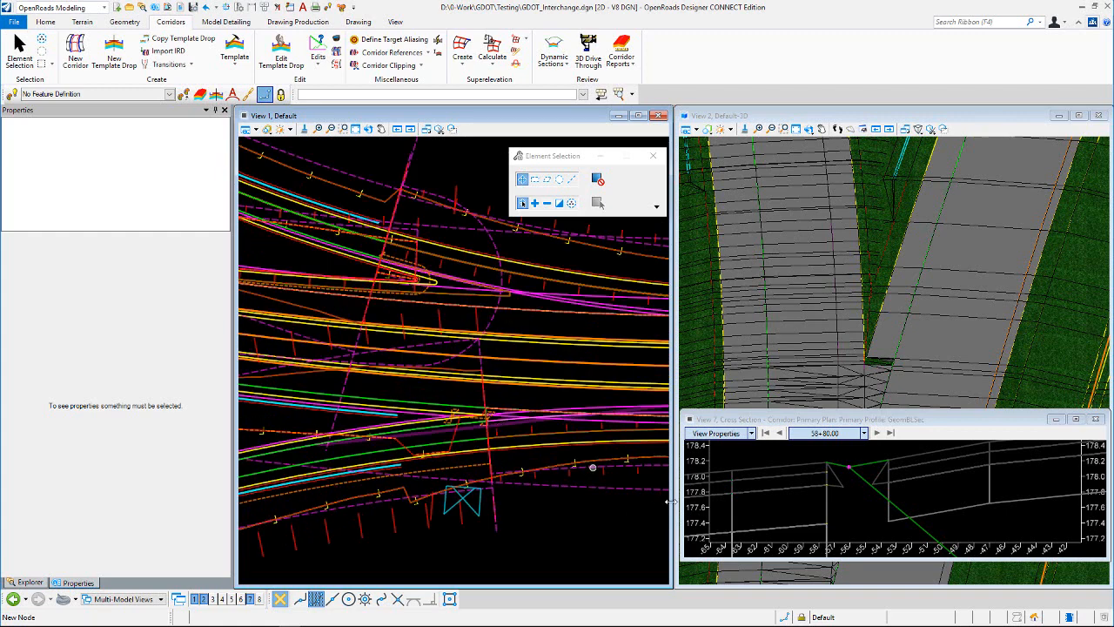
{"action": "scroll", "coordinate": [465, 431], "scroll_direction": "down", "scroll_amount": 2}
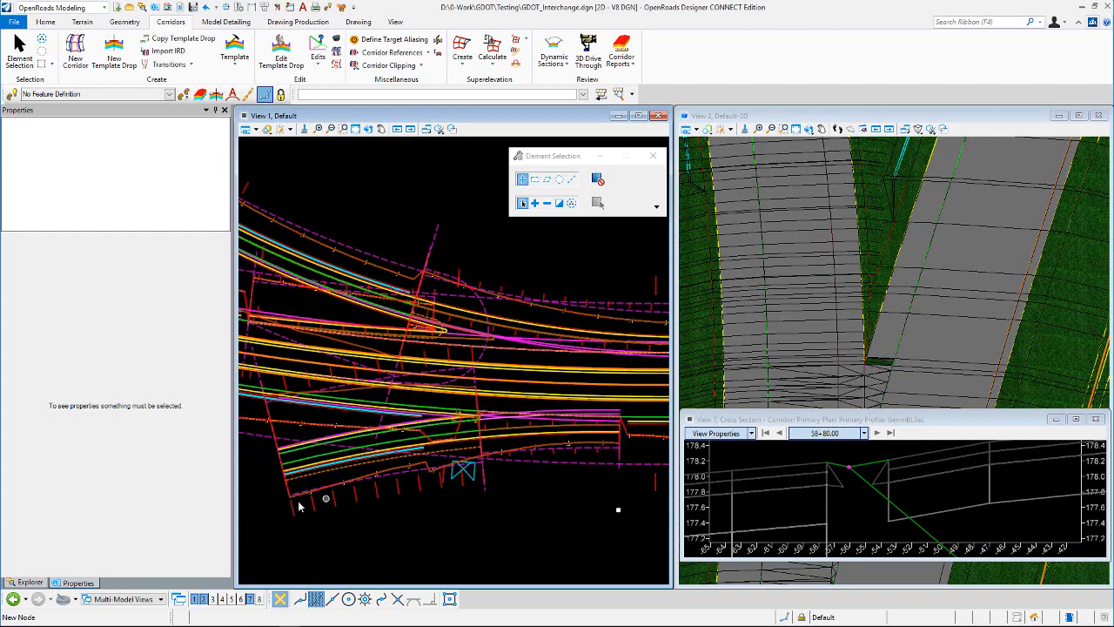
{"action": "scroll", "coordinate": [294, 494], "scroll_direction": "up", "scroll_amount": 2}
{"action": "scroll", "coordinate": [295, 493], "scroll_direction": "up", "scroll_amount": 1}
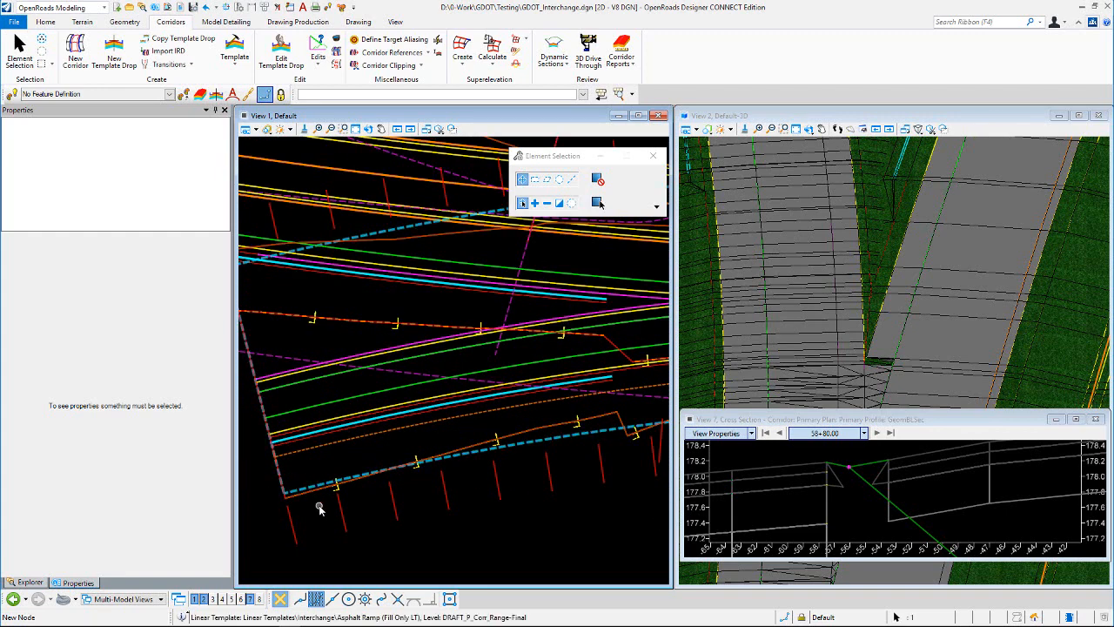
{"action": "left_click", "coordinate": [324, 506]}
{"action": "scroll", "coordinate": [324, 506], "scroll_direction": "down", "scroll_amount": 2}
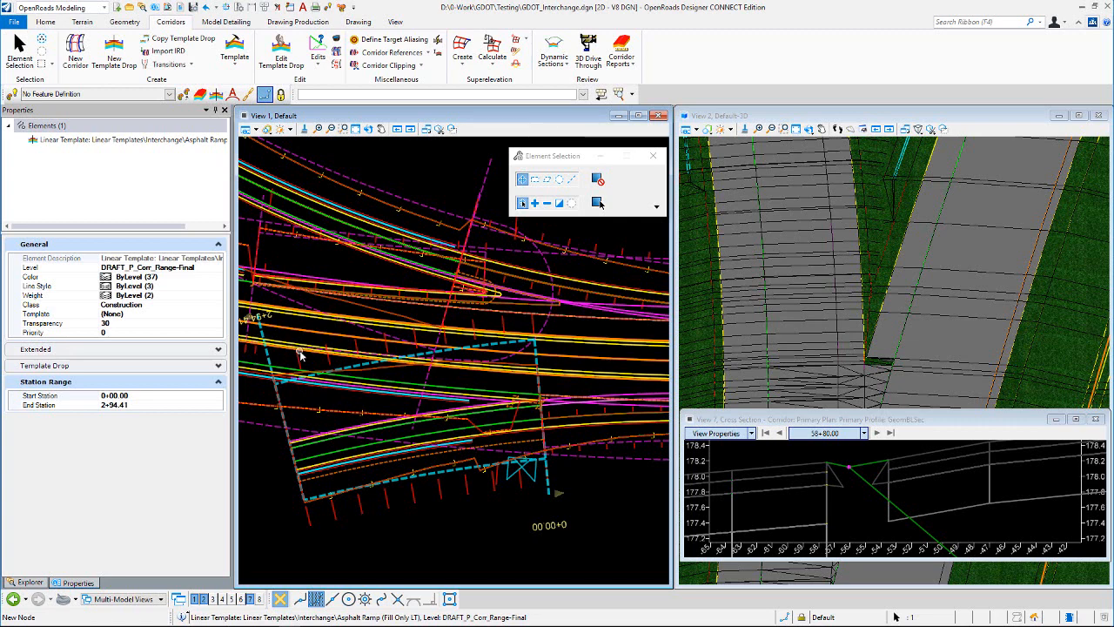
{"action": "scroll", "coordinate": [261, 323], "scroll_direction": "down", "scroll_amount": 1}
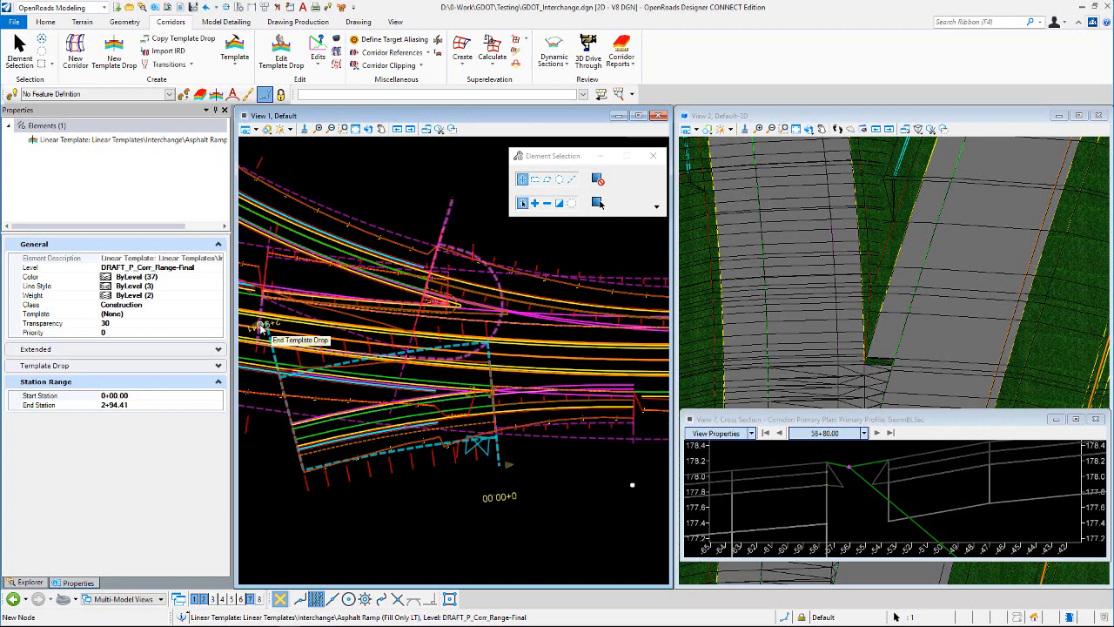
{"action": "scroll", "coordinate": [470, 383], "scroll_direction": "up", "scroll_amount": 3}
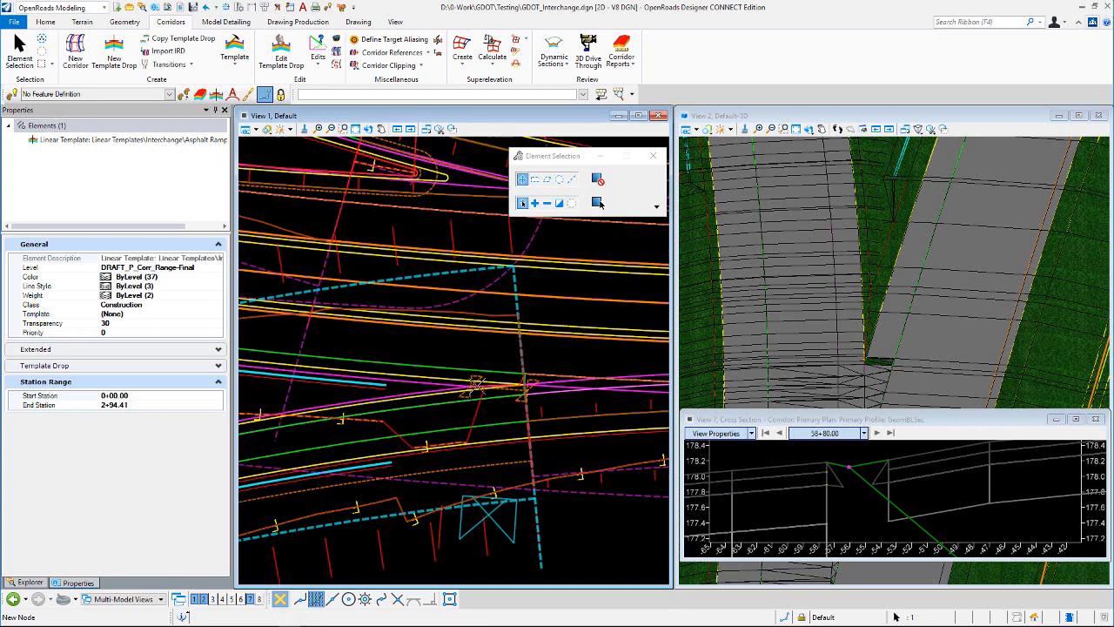
{"action": "scroll", "coordinate": [477, 385], "scroll_direction": "up", "scroll_amount": 4}
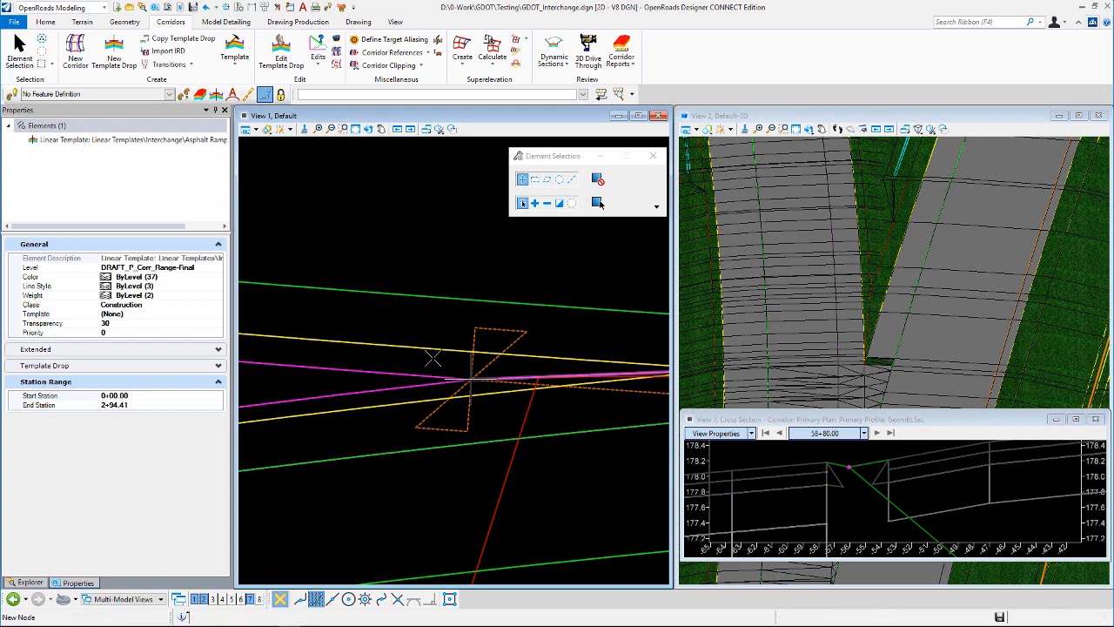
{"action": "left_click", "coordinate": [432, 358]}
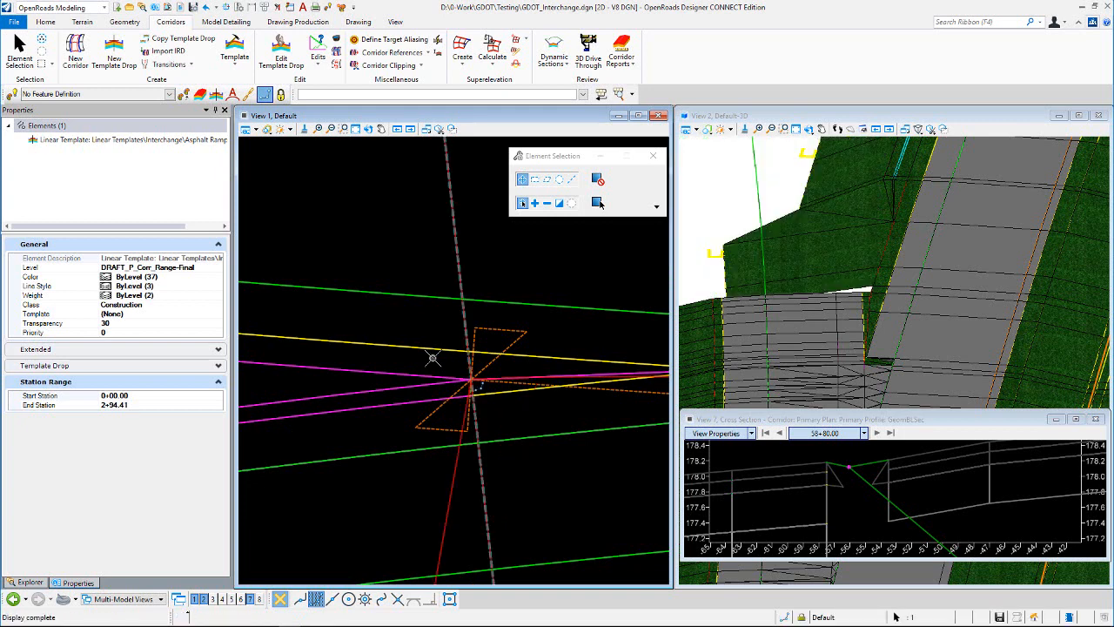
{"action": "left_click", "coordinate": [530, 256]}
Step: Examine the gore between the shortened ramp and the mainline from a rotated 3D view
{"action": "scroll", "coordinate": [911, 271], "scroll_direction": "down", "scroll_amount": 4}
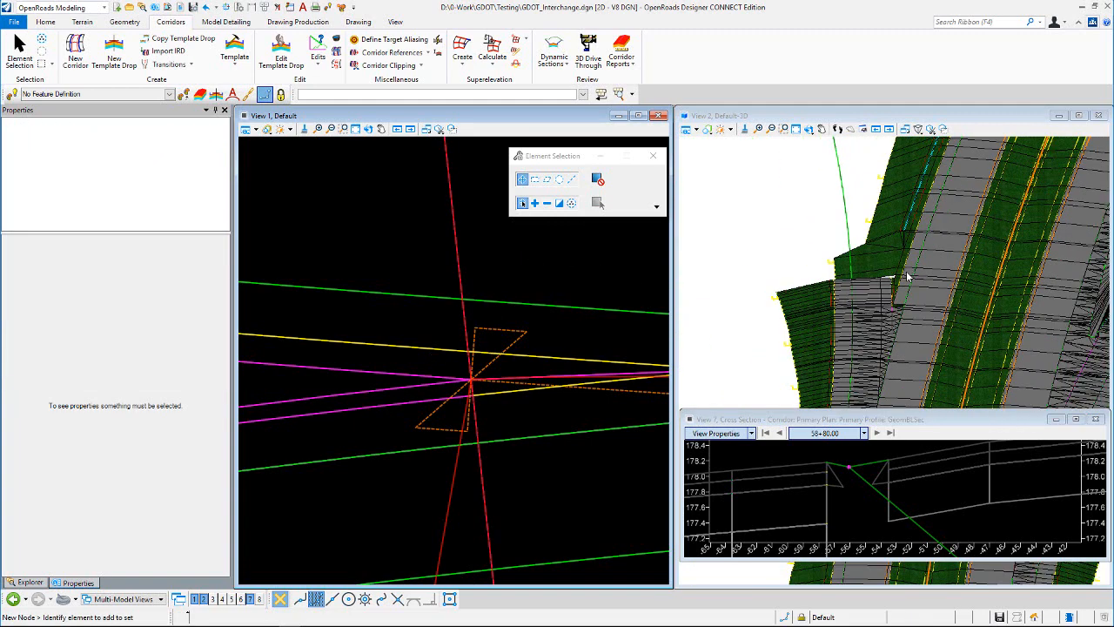
{"action": "scroll", "coordinate": [899, 262], "scroll_direction": "up", "scroll_amount": 3}
{"action": "left_click", "coordinate": [809, 130]}
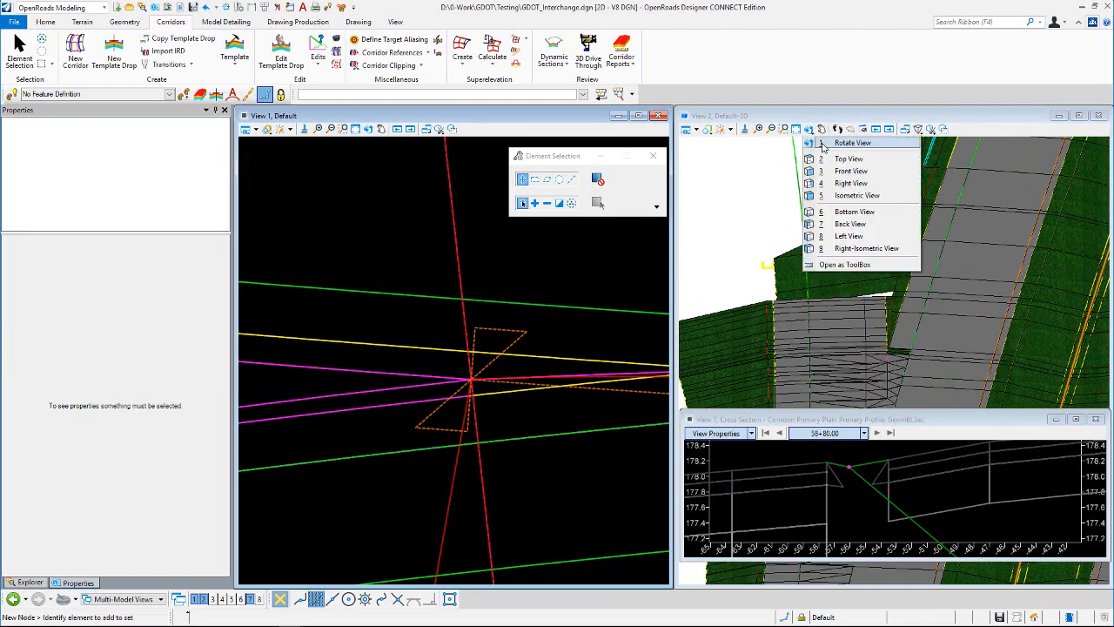
{"action": "left_click", "coordinate": [828, 146]}
{"action": "left_click", "coordinate": [814, 343]}
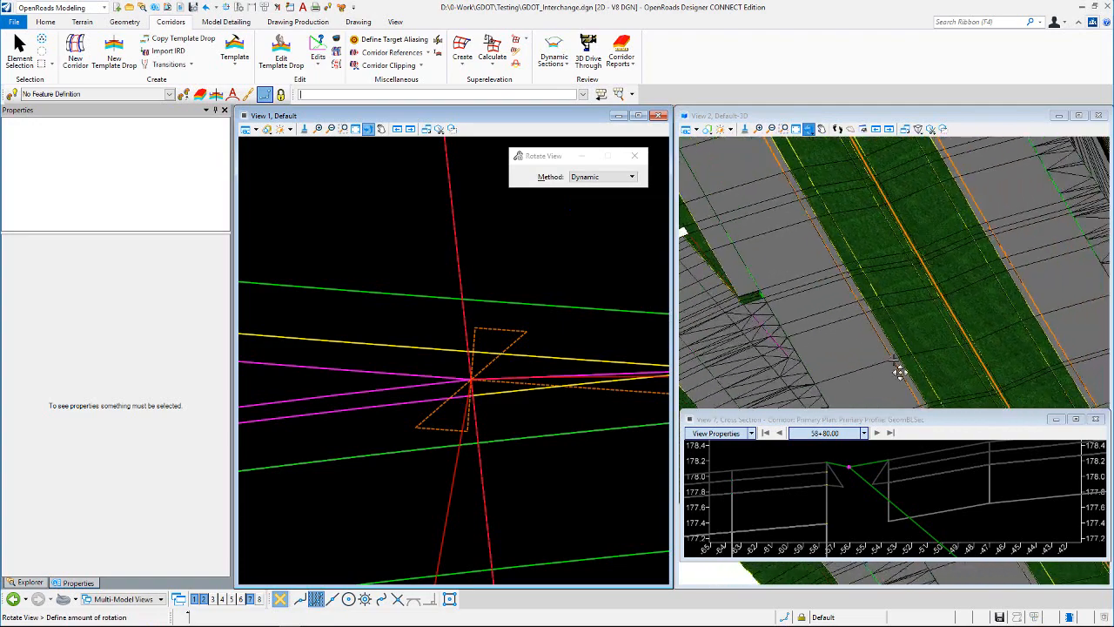
{"action": "left_click", "coordinate": [921, 362]}
{"action": "scroll", "coordinate": [1044, 286], "scroll_direction": "down", "scroll_amount": 3}
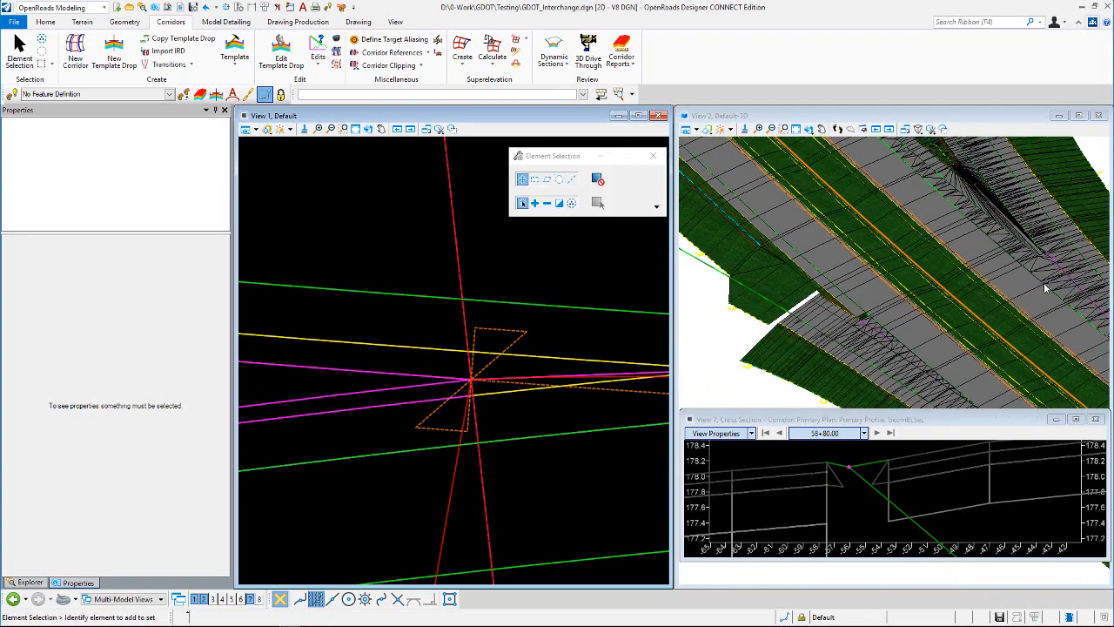
{"action": "scroll", "coordinate": [913, 300], "scroll_direction": "up", "scroll_amount": 7}
{"action": "scroll", "coordinate": [921, 298], "scroll_direction": "up", "scroll_amount": 2}
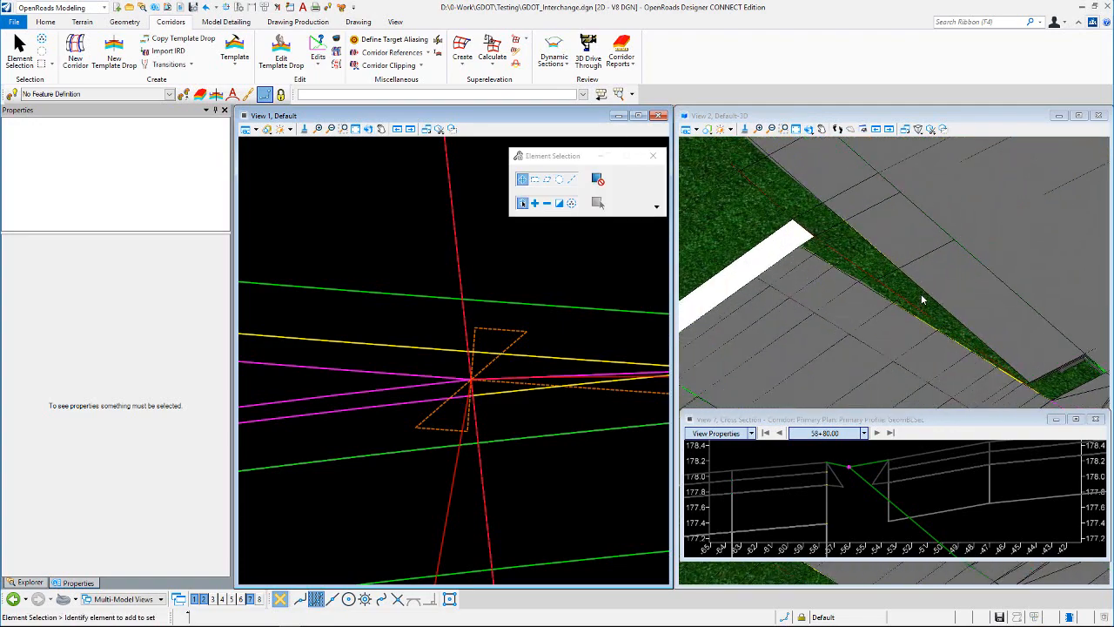
{"action": "scroll", "coordinate": [960, 267], "scroll_direction": "down", "scroll_amount": 4}
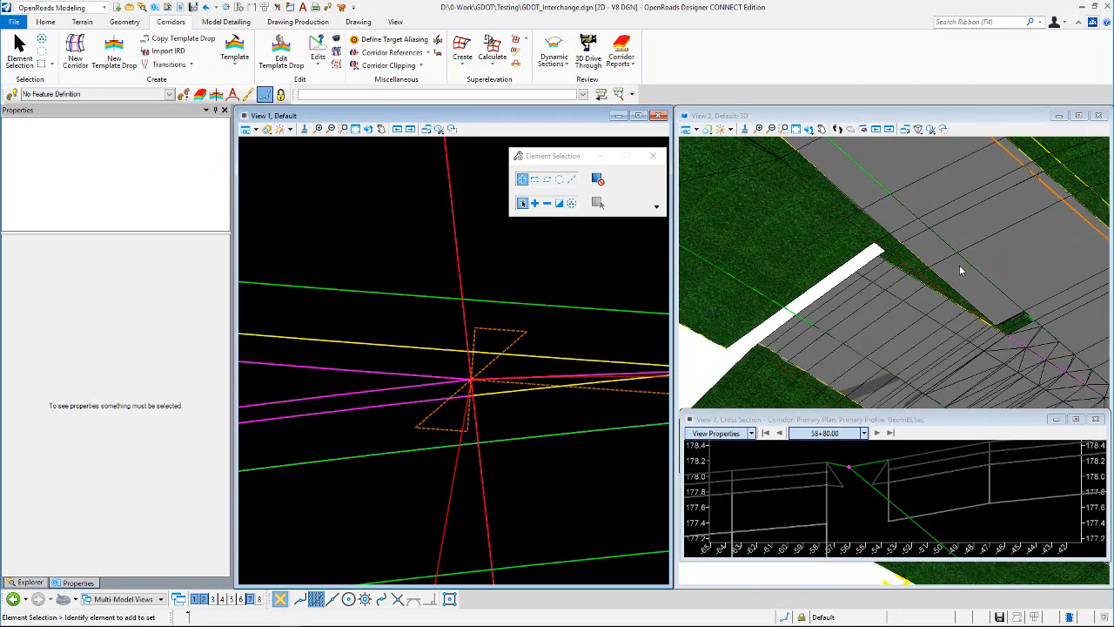
{"action": "scroll", "coordinate": [961, 271], "scroll_direction": "down", "scroll_amount": 1}
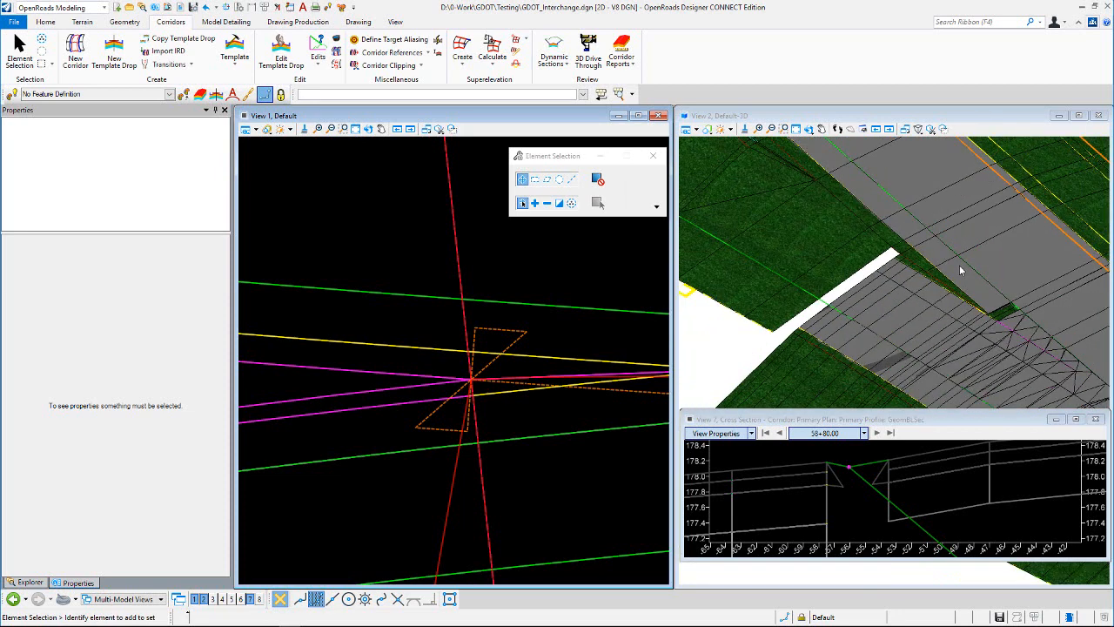
{"action": "scroll", "coordinate": [959, 265], "scroll_direction": "up", "scroll_amount": 2}
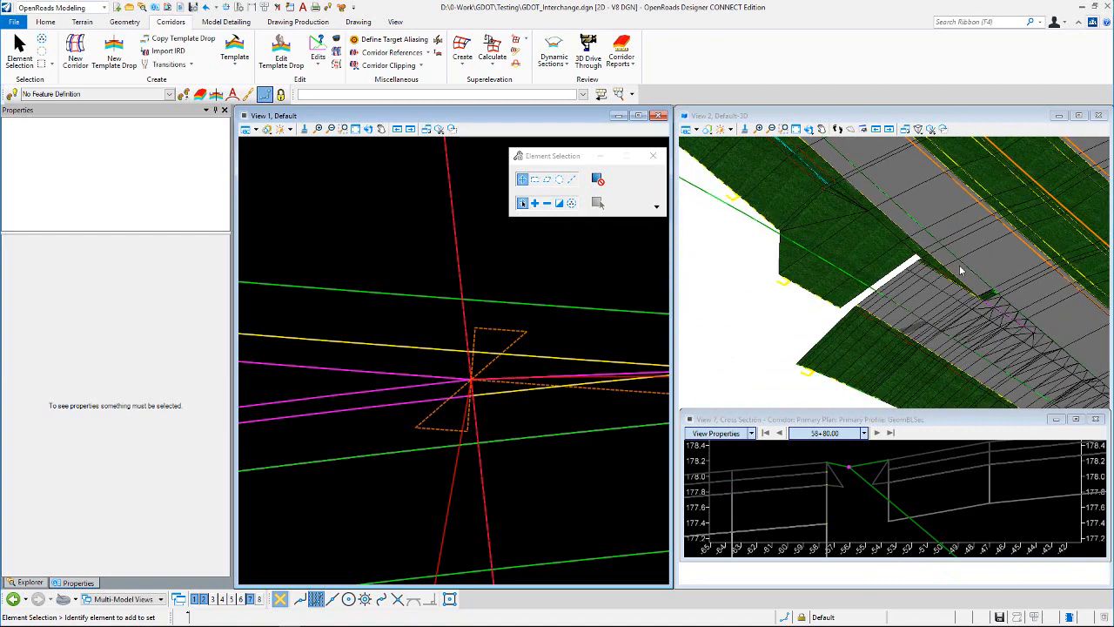
{"action": "scroll", "coordinate": [527, 346], "scroll_direction": "down", "scroll_amount": 2}
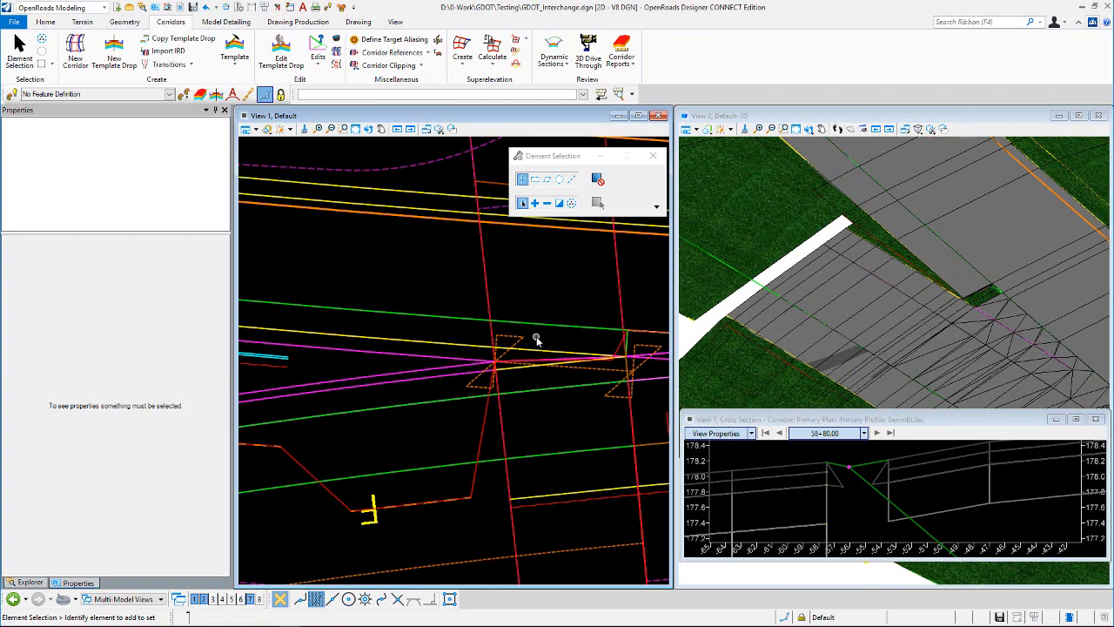
Step: Check the properties of the ML_EOS_Paved (Nose Ctrl) line and inspect the small grass patch at the gore nose in 3D
{"action": "scroll", "coordinate": [536, 339], "scroll_direction": "down", "scroll_amount": 2}
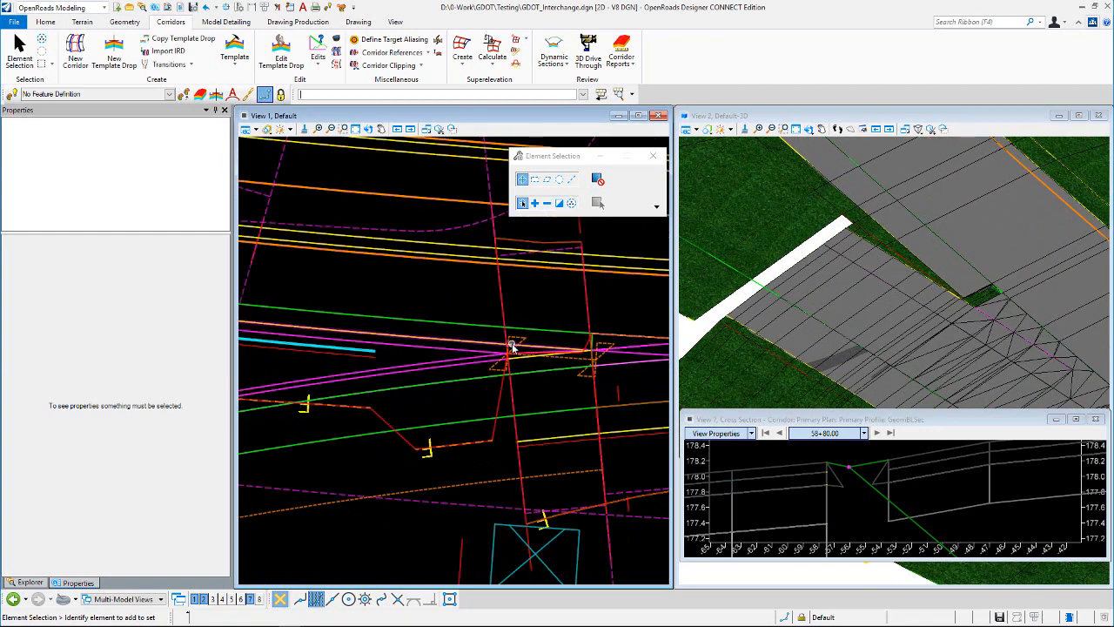
{"action": "left_click", "coordinate": [624, 352]}
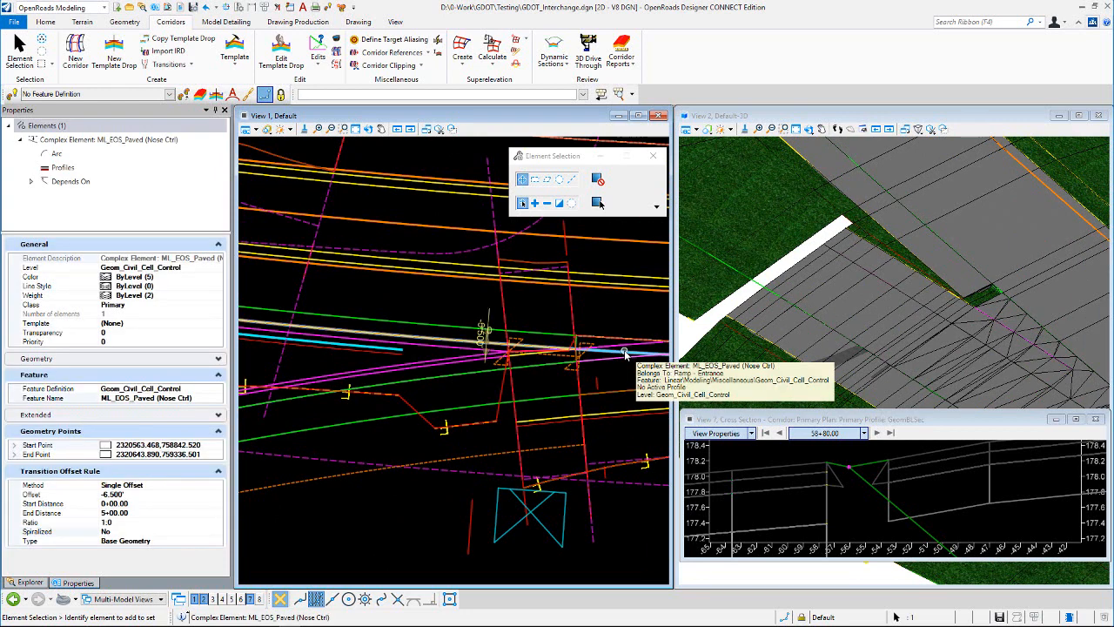
{"action": "left_click", "coordinate": [545, 302]}
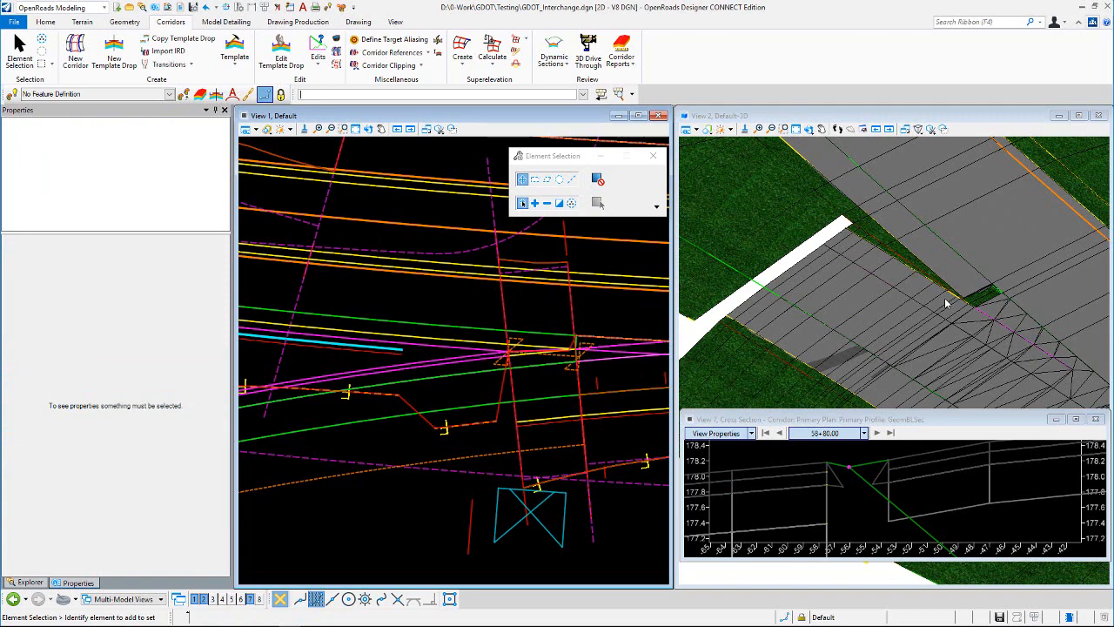
{"action": "scroll", "coordinate": [983, 296], "scroll_direction": "up", "scroll_amount": 3}
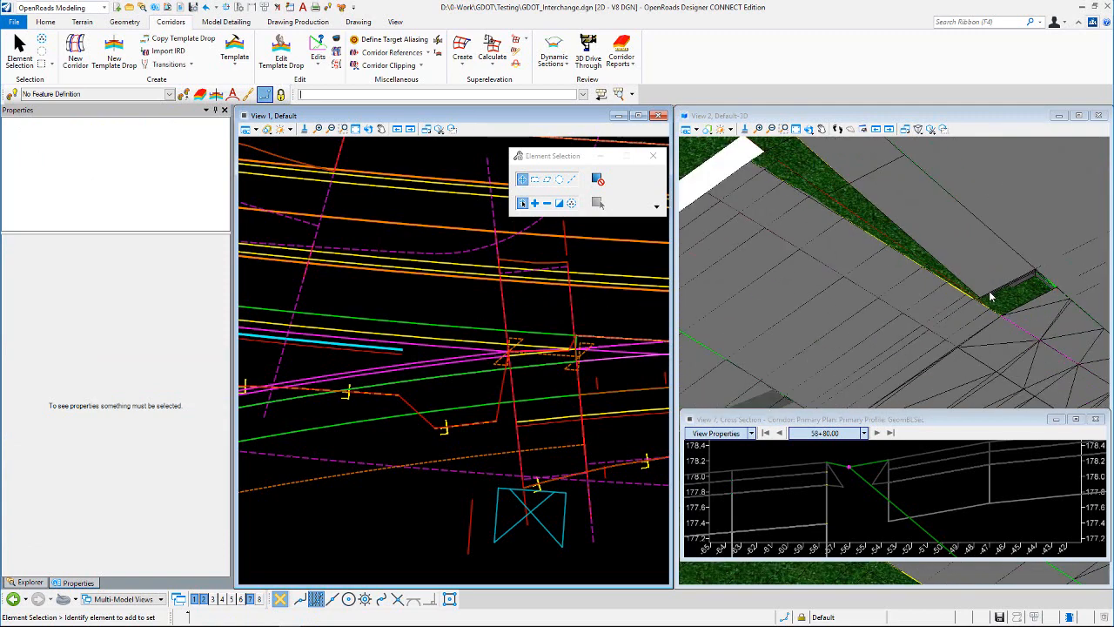
{"action": "scroll", "coordinate": [990, 297], "scroll_direction": "up", "scroll_amount": 2}
{"action": "scroll", "coordinate": [1033, 293], "scroll_direction": "up", "scroll_amount": 2}
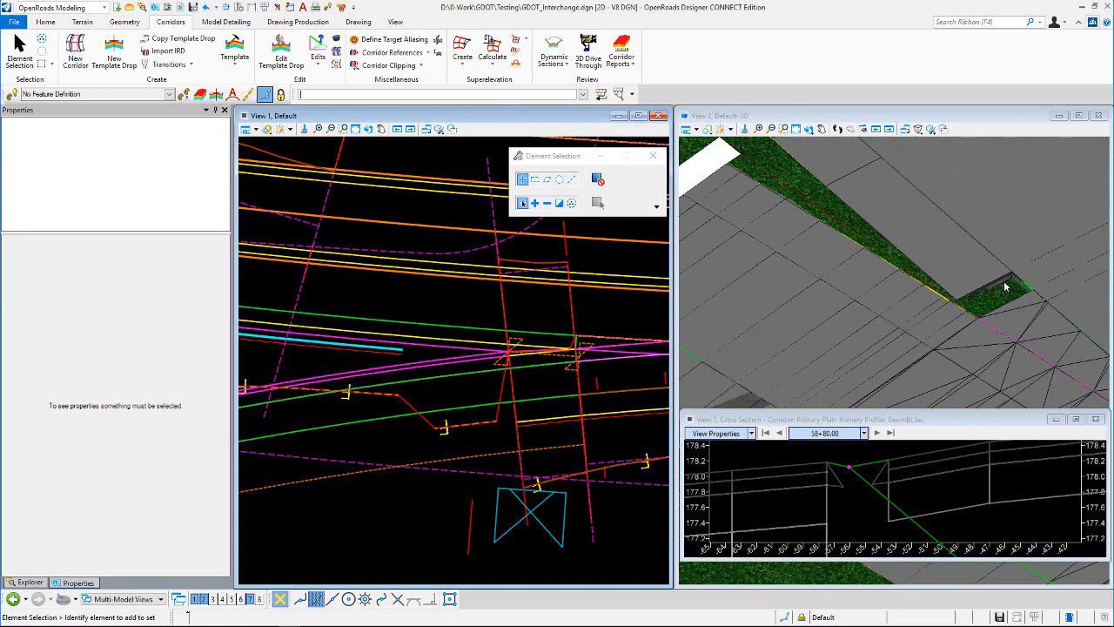
{"action": "scroll", "coordinate": [1010, 291], "scroll_direction": "down", "scroll_amount": 2}
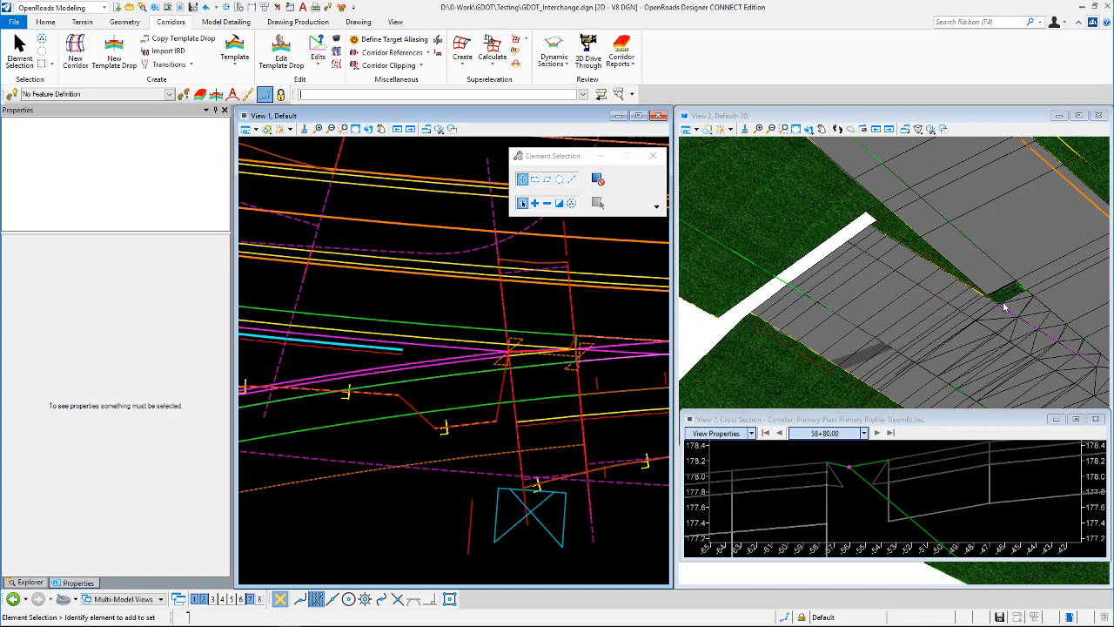
{"action": "scroll", "coordinate": [1009, 302], "scroll_direction": "down", "scroll_amount": 2}
{"action": "scroll", "coordinate": [947, 271], "scroll_direction": "up", "scroll_amount": 2}
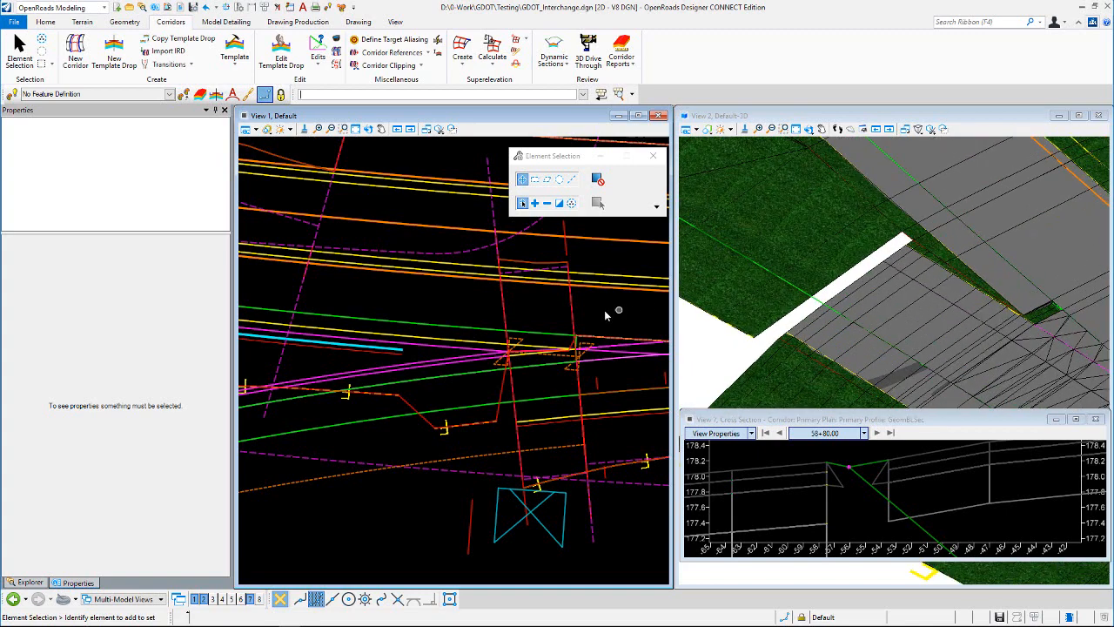
Step: Review the shortened entrance ramp and its control lines against the mainline in plan and 3D
{"action": "scroll", "coordinate": [536, 309], "scroll_direction": "down", "scroll_amount": 3}
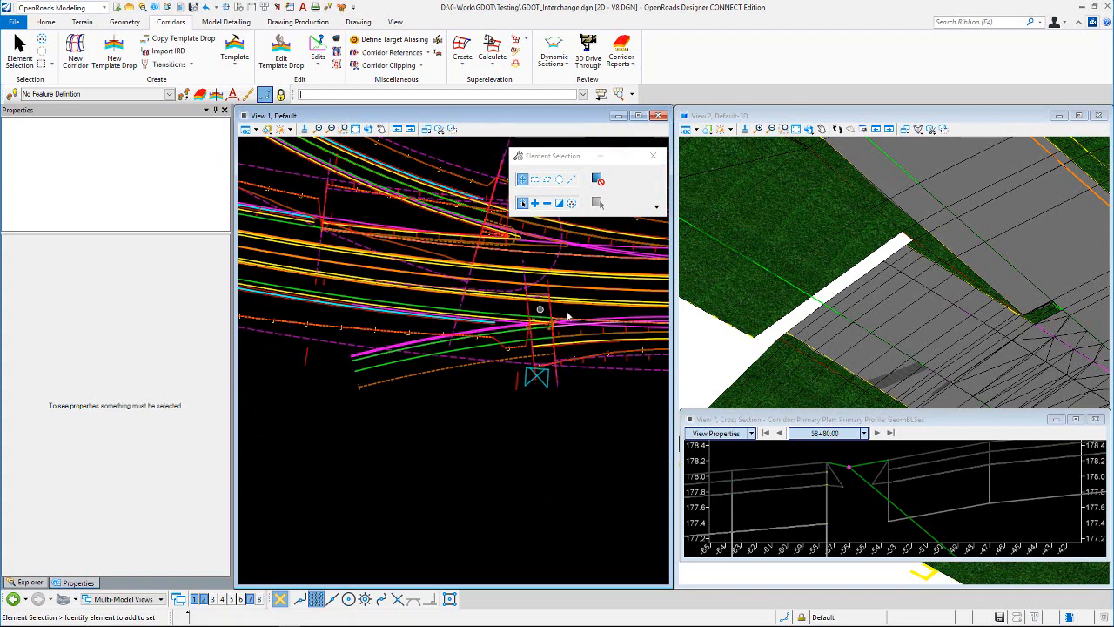
{"action": "scroll", "coordinate": [955, 306], "scroll_direction": "down", "scroll_amount": 3}
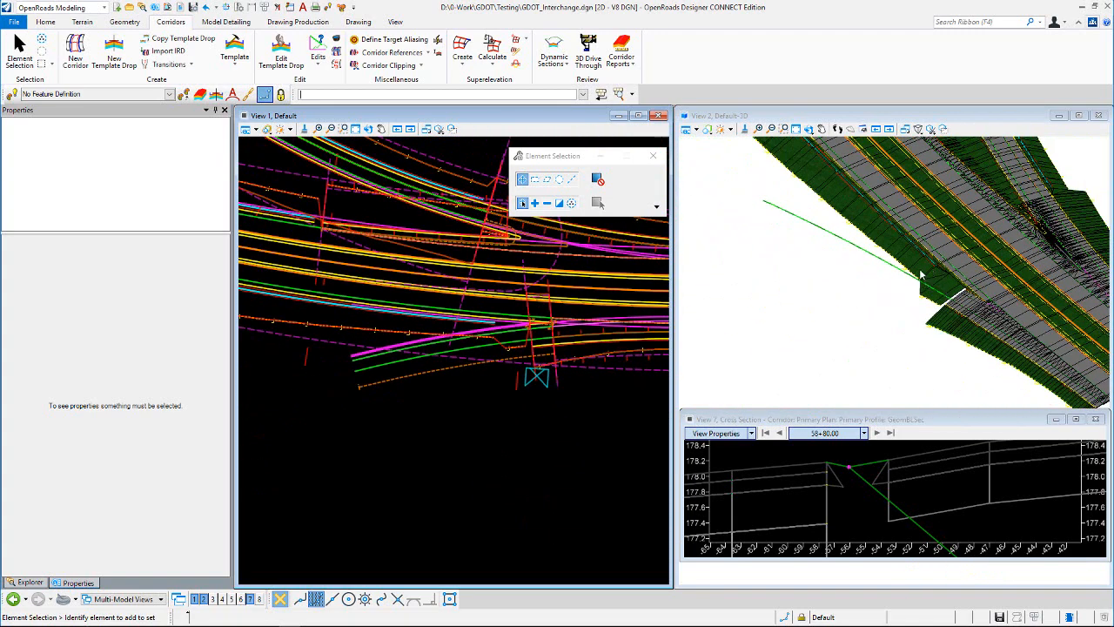
{"action": "scroll", "coordinate": [921, 275], "scroll_direction": "up", "scroll_amount": 2}
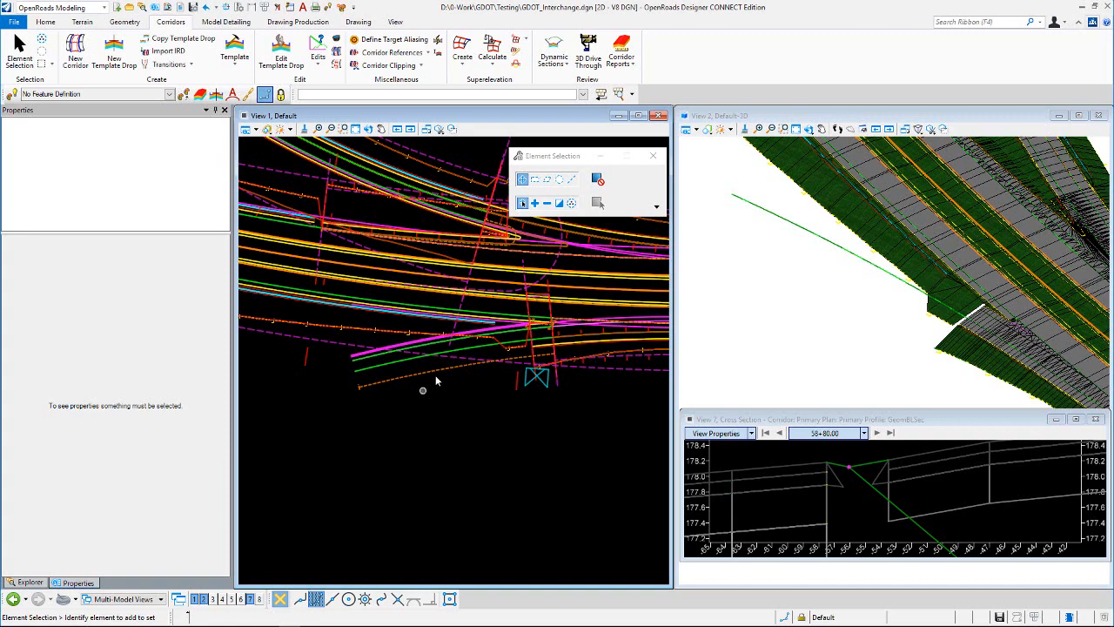
{"action": "scroll", "coordinate": [466, 337], "scroll_direction": "up", "scroll_amount": 2}
{"action": "scroll", "coordinate": [597, 365], "scroll_direction": "down", "scroll_amount": 4}
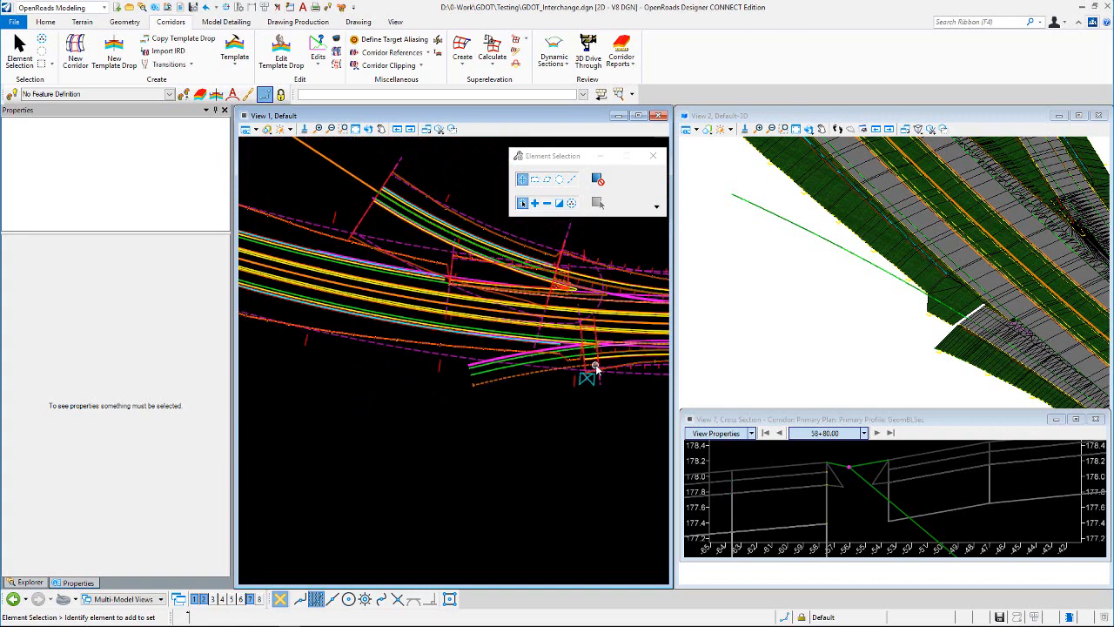
{"action": "scroll", "coordinate": [597, 367], "scroll_direction": "down", "scroll_amount": 2}
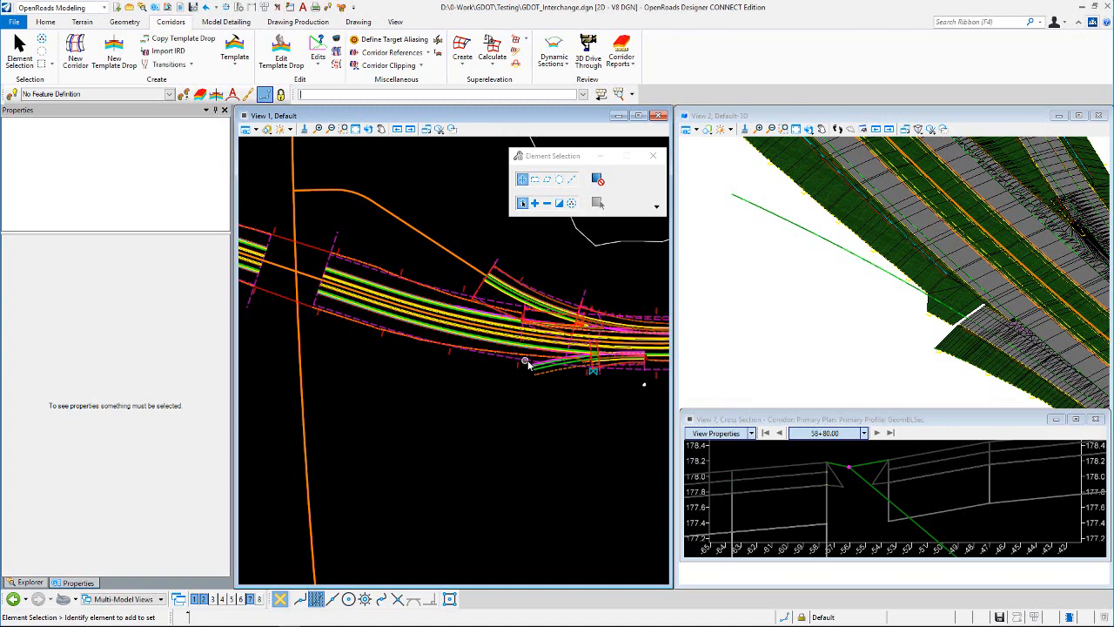
{"action": "scroll", "coordinate": [529, 363], "scroll_direction": "up", "scroll_amount": 2}
{"action": "scroll", "coordinate": [454, 418], "scroll_direction": "down", "scroll_amount": 2}
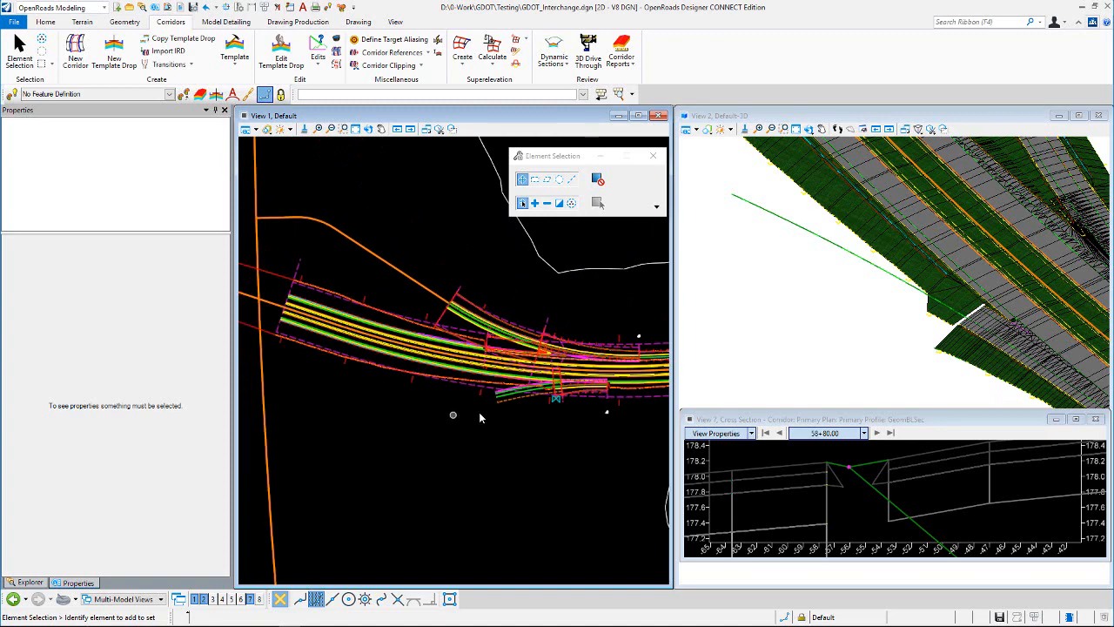
{"action": "scroll", "coordinate": [550, 396], "scroll_direction": "up", "scroll_amount": 3}
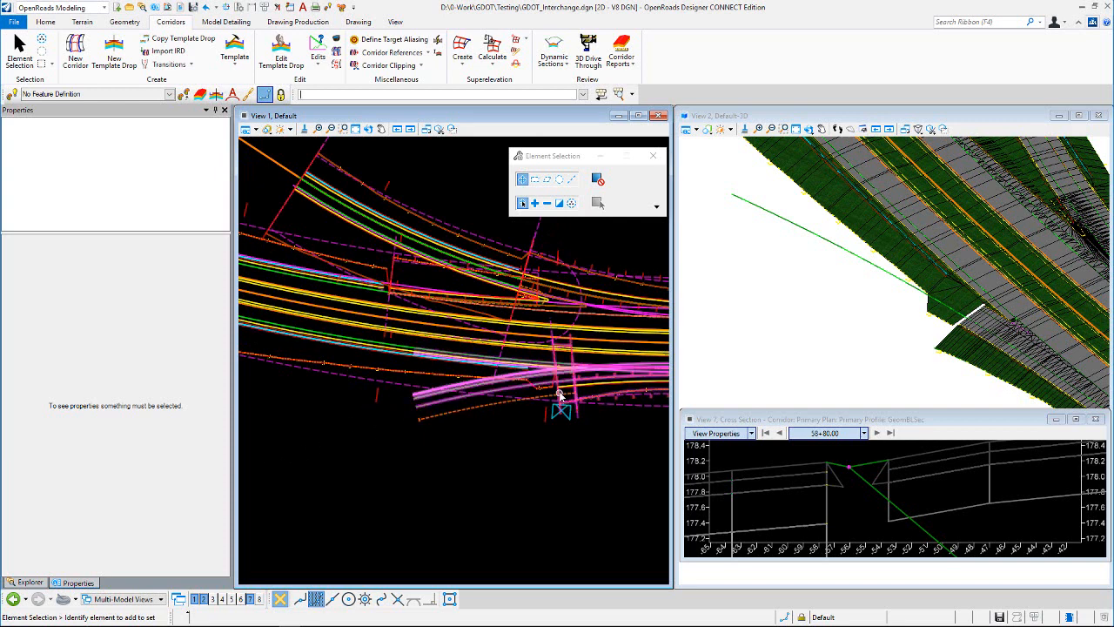
{"action": "scroll", "coordinate": [983, 309], "scroll_direction": "up", "scroll_amount": 2}
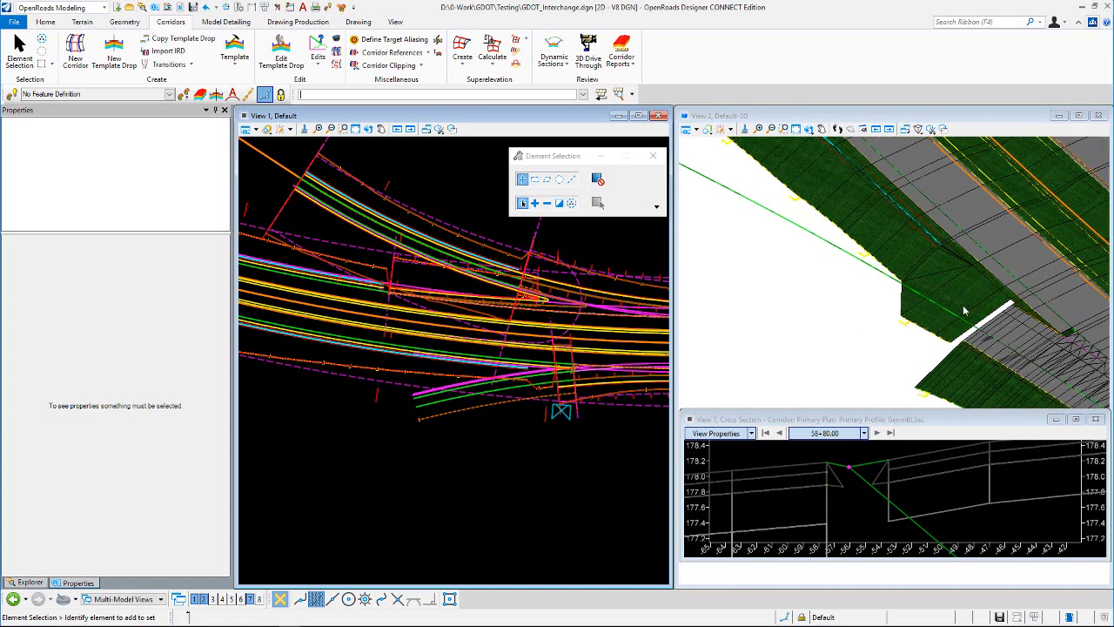
{"action": "scroll", "coordinate": [556, 389], "scroll_direction": "down", "scroll_amount": 2}
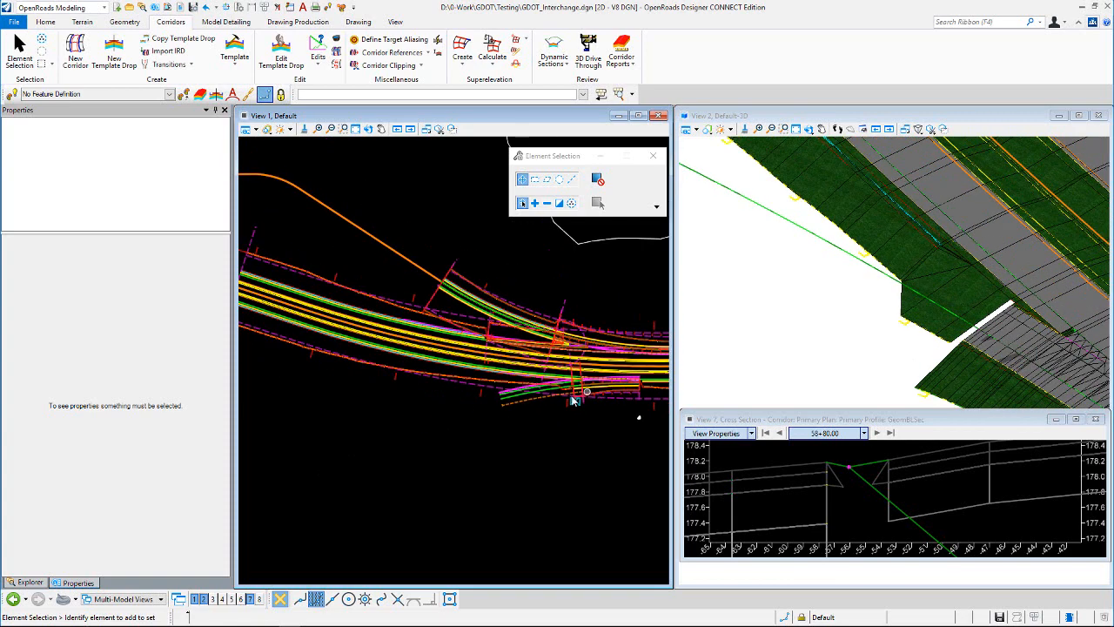
{"action": "scroll", "coordinate": [520, 394], "scroll_direction": "up", "scroll_amount": 2}
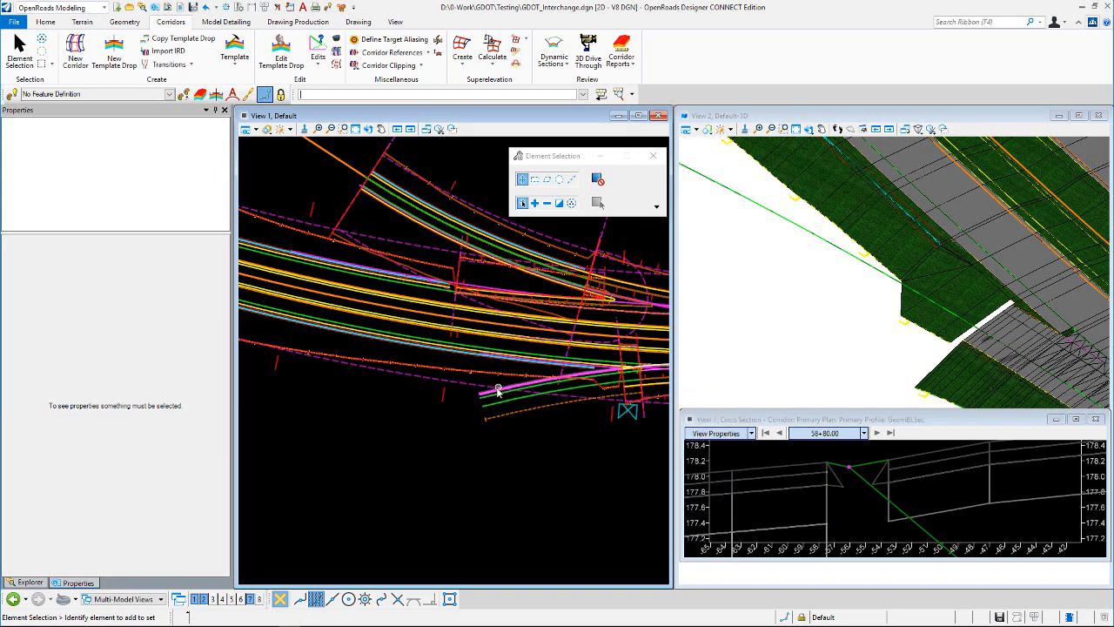
Step: Compare the entrance ramp gore with the opposite ramp gore along the mainline in plan
{"action": "scroll", "coordinate": [500, 388], "scroll_direction": "down", "scroll_amount": 2}
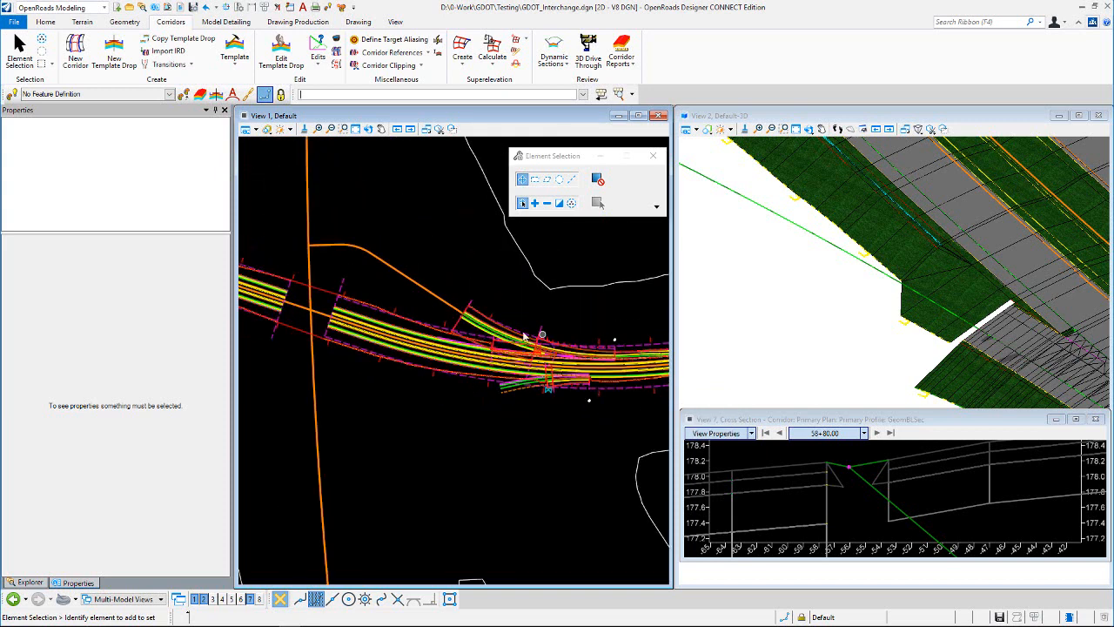
{"action": "scroll", "coordinate": [455, 403], "scroll_direction": "down", "scroll_amount": 1}
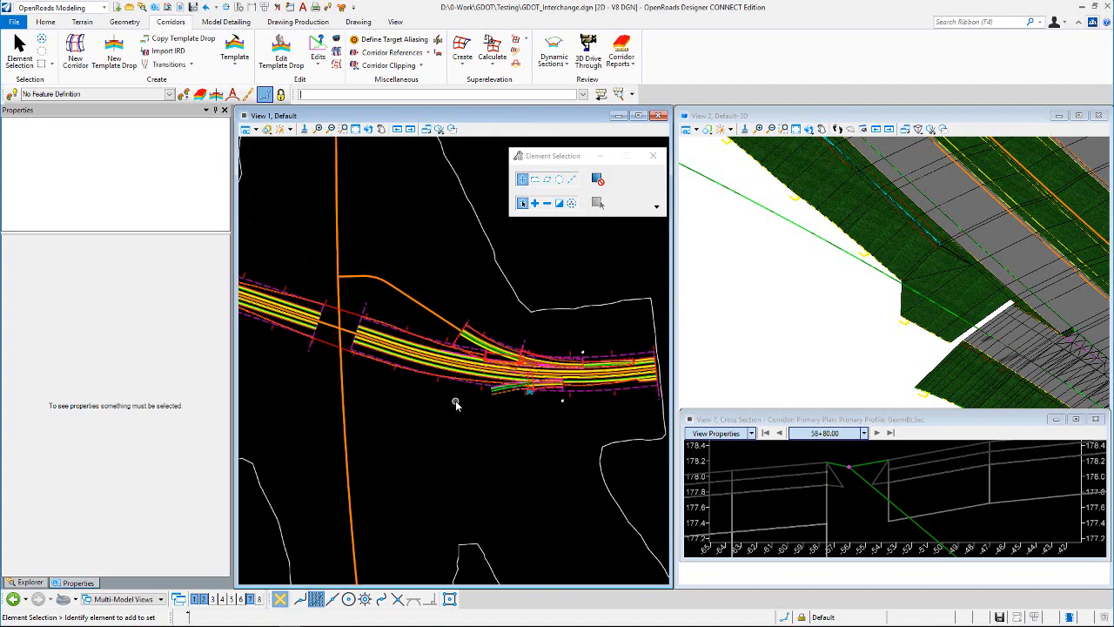
{"action": "scroll", "coordinate": [513, 393], "scroll_direction": "up", "scroll_amount": 2}
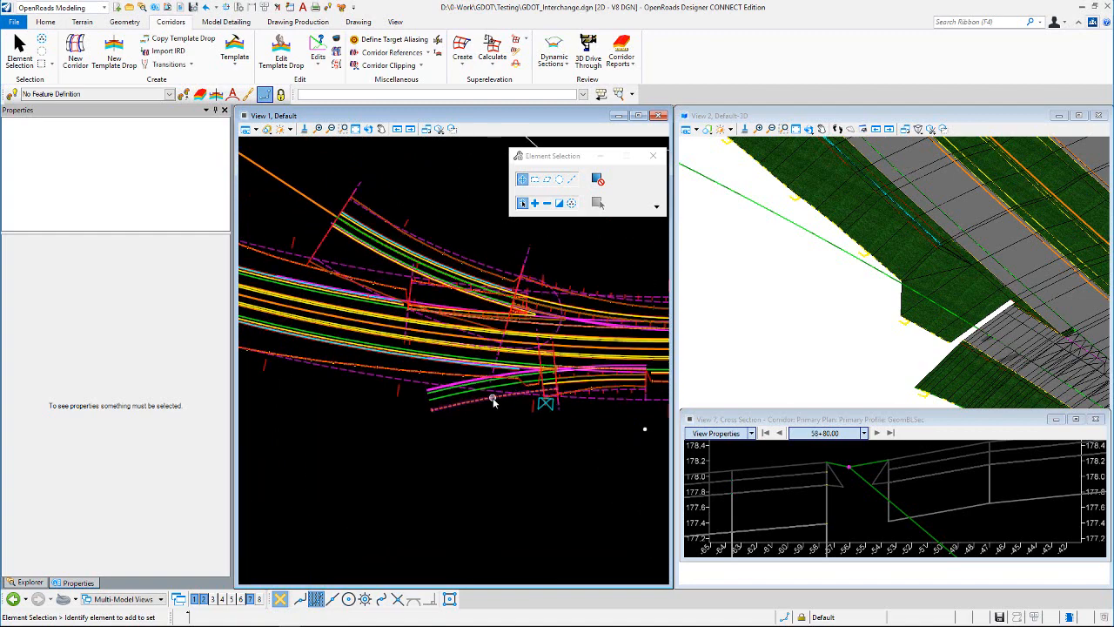
{"action": "scroll", "coordinate": [644, 383], "scroll_direction": "up", "scroll_amount": 2}
{"action": "scroll", "coordinate": [511, 418], "scroll_direction": "down", "scroll_amount": 1}
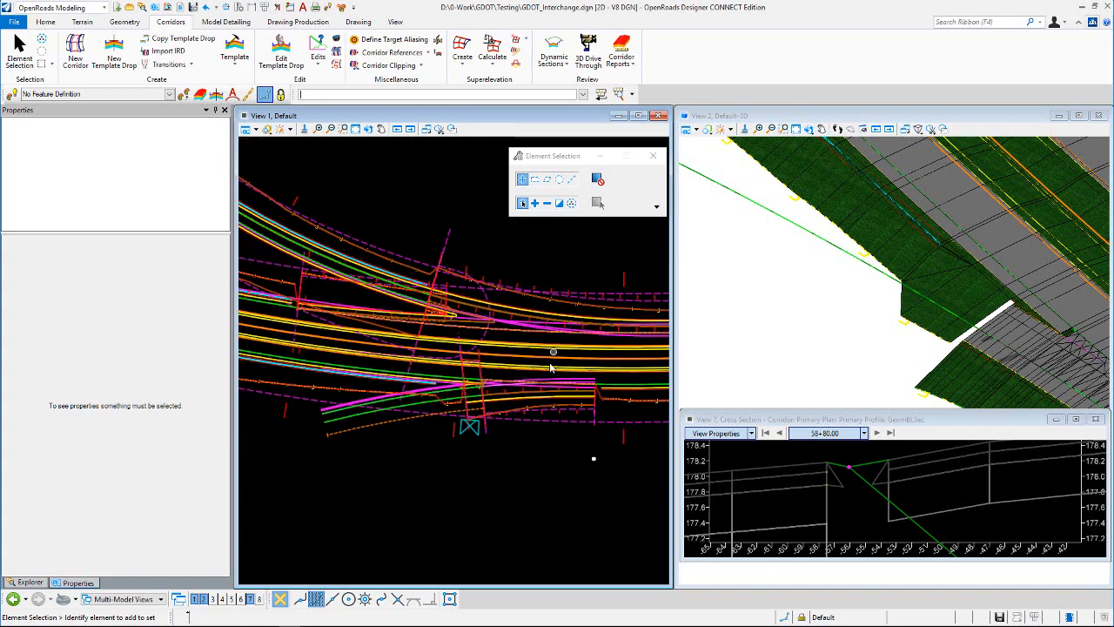
{"action": "scroll", "coordinate": [496, 374], "scroll_direction": "up", "scroll_amount": 2}
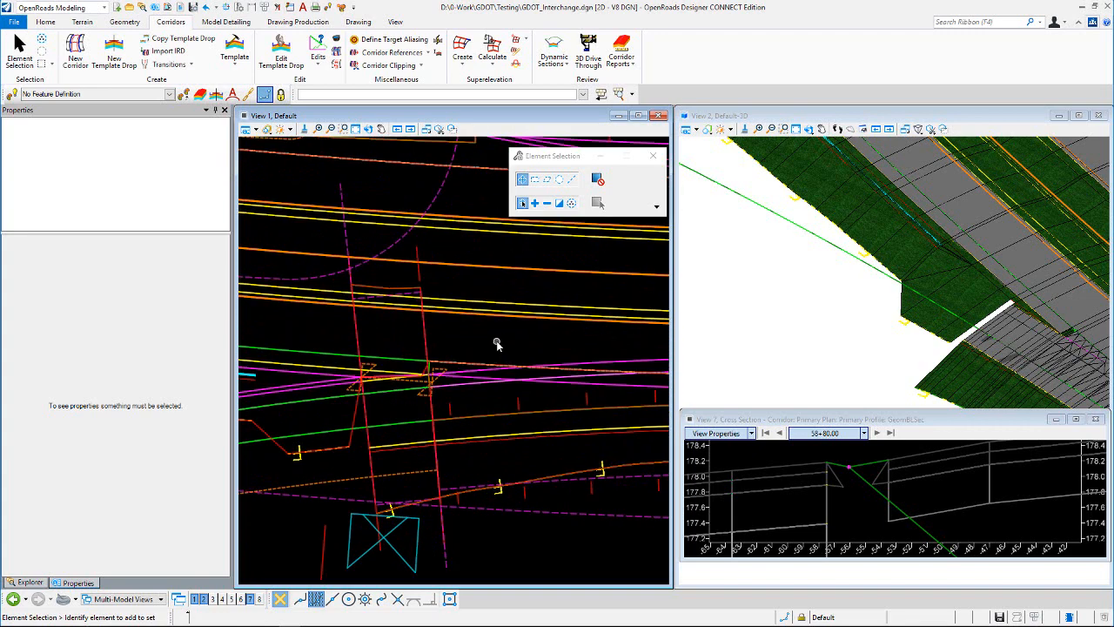
{"action": "scroll", "coordinate": [526, 339], "scroll_direction": "down", "scroll_amount": 1}
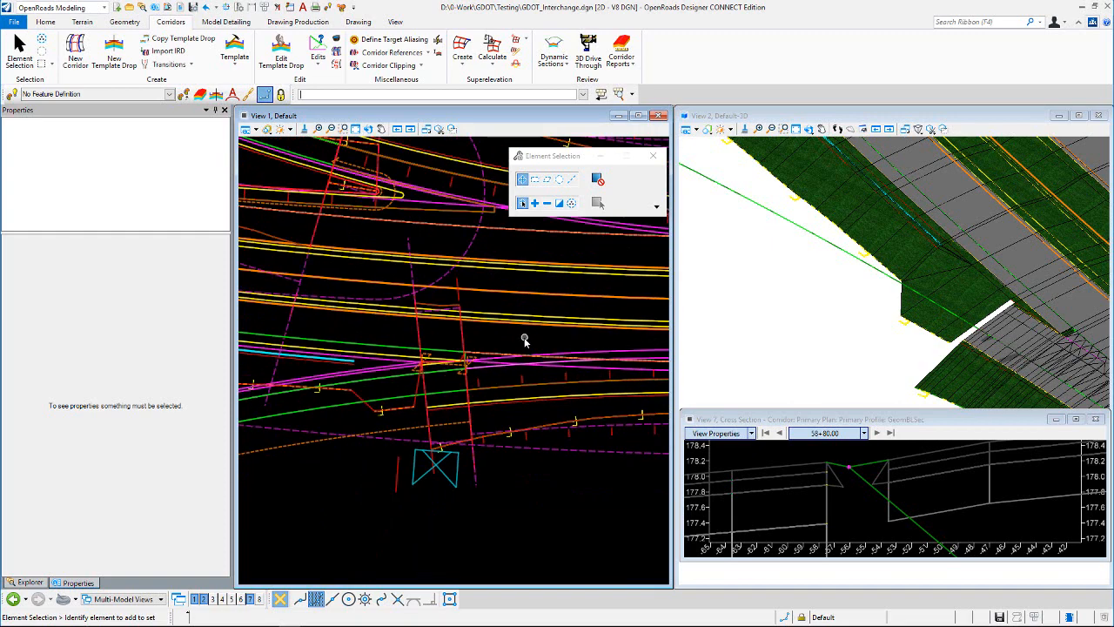
{"action": "scroll", "coordinate": [523, 342], "scroll_direction": "down", "scroll_amount": 4}
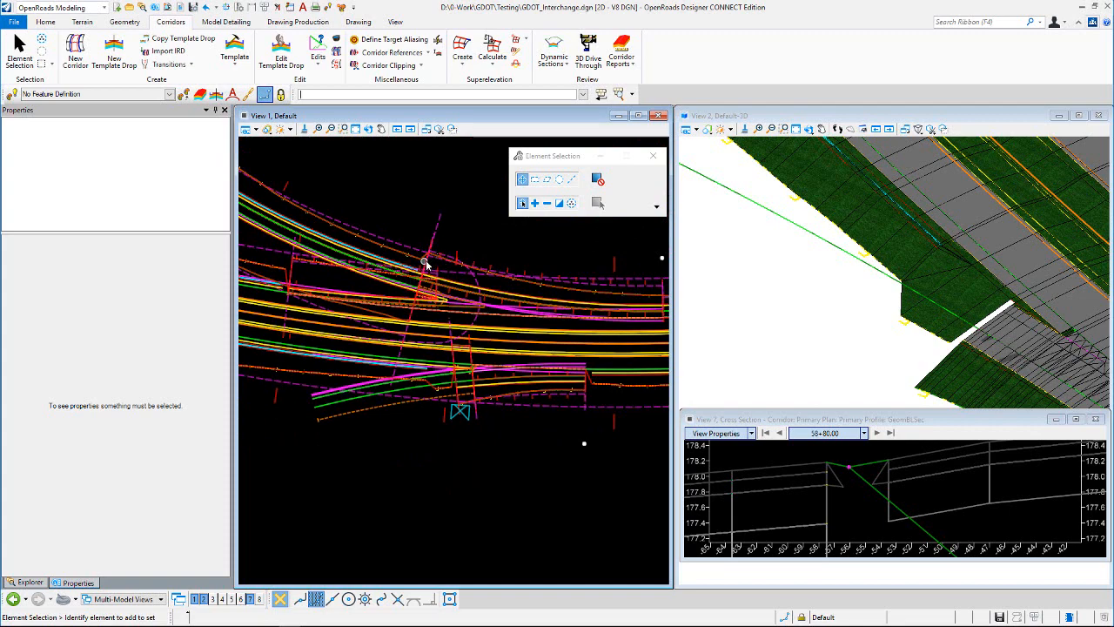
{"action": "scroll", "coordinate": [462, 374], "scroll_direction": "up", "scroll_amount": 2}
{"action": "scroll", "coordinate": [475, 371], "scroll_direction": "down", "scroll_amount": 2}
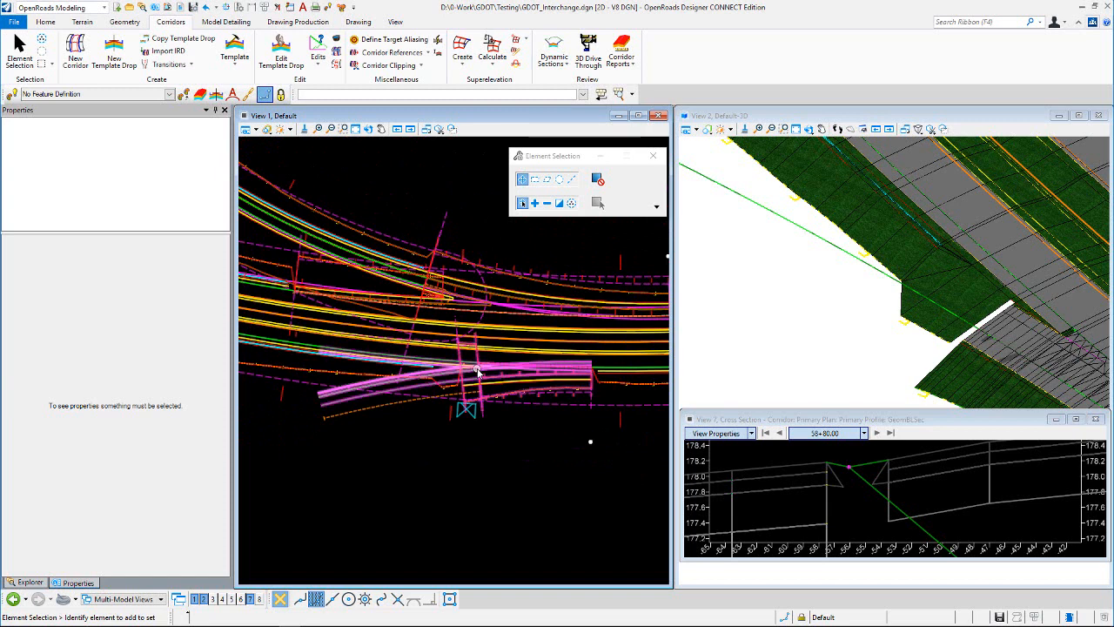
{"action": "scroll", "coordinate": [539, 292], "scroll_direction": "down", "scroll_amount": 2}
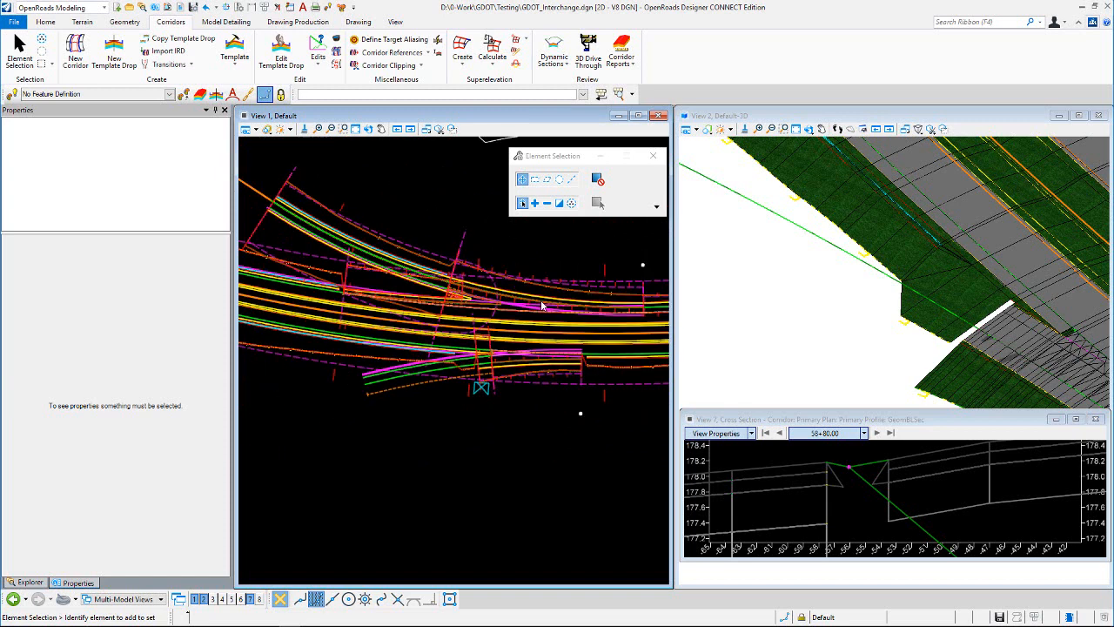